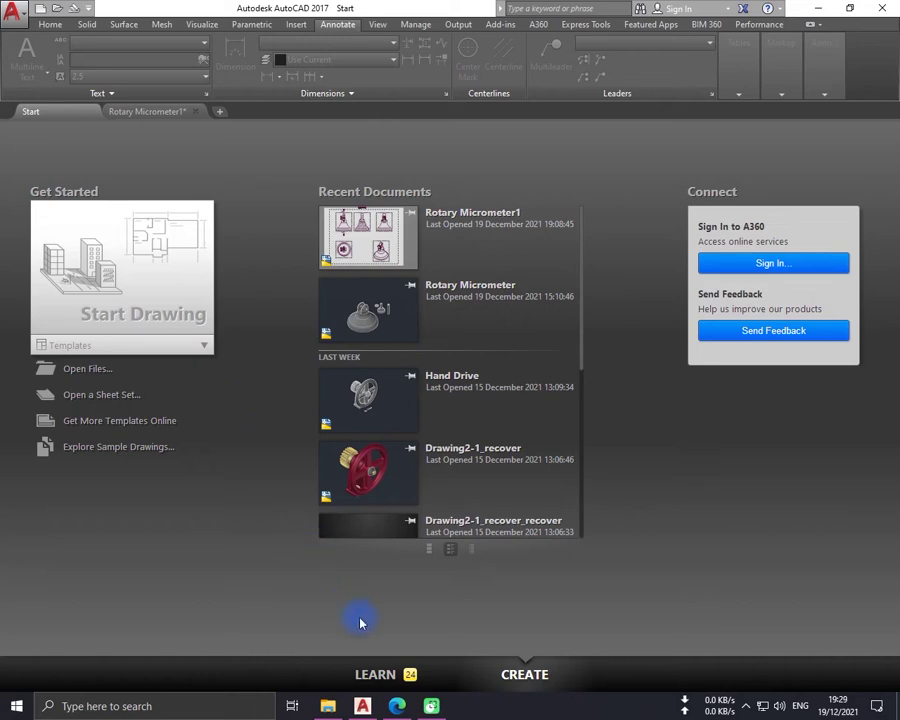
- Check the base's reference views and parts list on PDF page 4 in Edge, then return to AutoCAD
{"action": "left_click", "coordinate": [397, 705]}
{"action": "scroll", "coordinate": [405, 336], "scroll_direction": "up", "scroll_amount": 3}
{"action": "scroll", "coordinate": [422, 337], "scroll_direction": "up", "scroll_amount": 5}
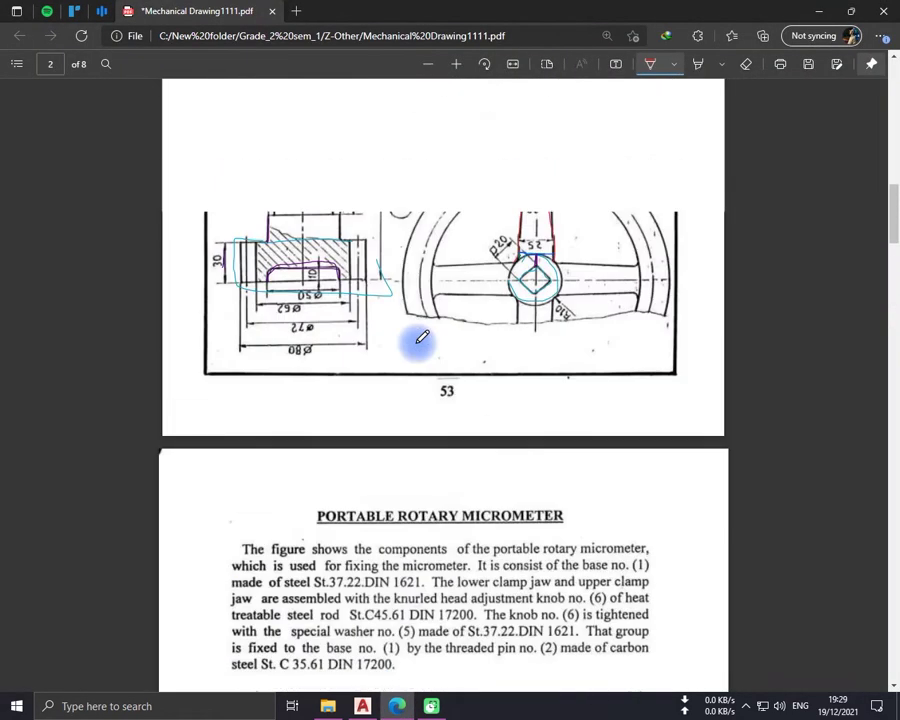
{"action": "scroll", "coordinate": [422, 337], "scroll_direction": "up", "scroll_amount": 5}
{"action": "scroll", "coordinate": [422, 337], "scroll_direction": "down", "scroll_amount": 5}
{"action": "scroll", "coordinate": [422, 337], "scroll_direction": "down", "scroll_amount": 10}
{"action": "scroll", "coordinate": [420, 340], "scroll_direction": "down", "scroll_amount": 3}
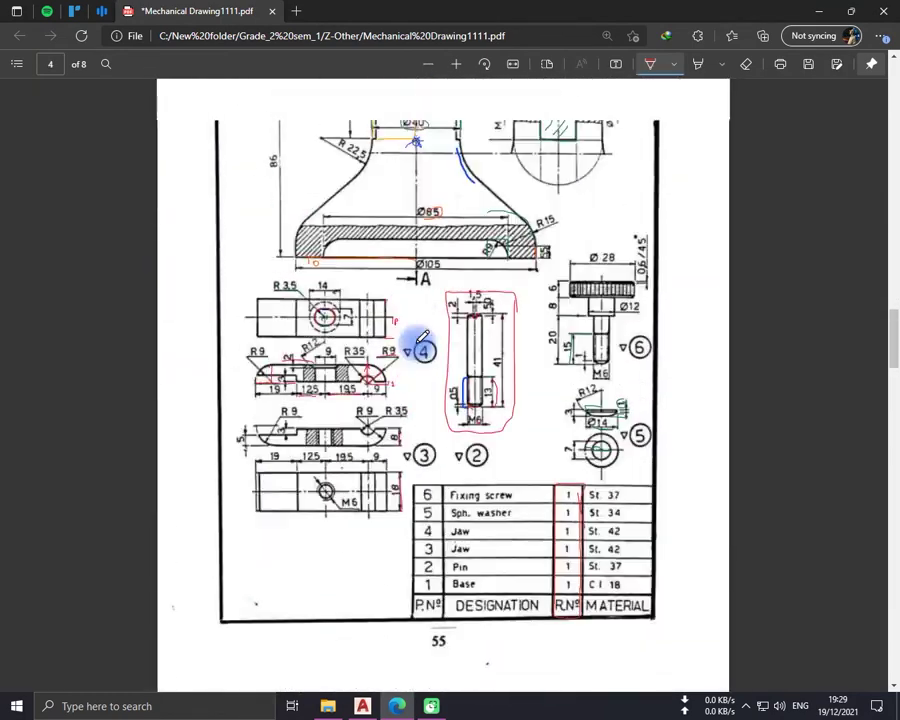
{"action": "scroll", "coordinate": [412, 320], "scroll_direction": "up", "scroll_amount": 2}
{"action": "scroll", "coordinate": [291, 404], "scroll_direction": "up", "scroll_amount": 2}
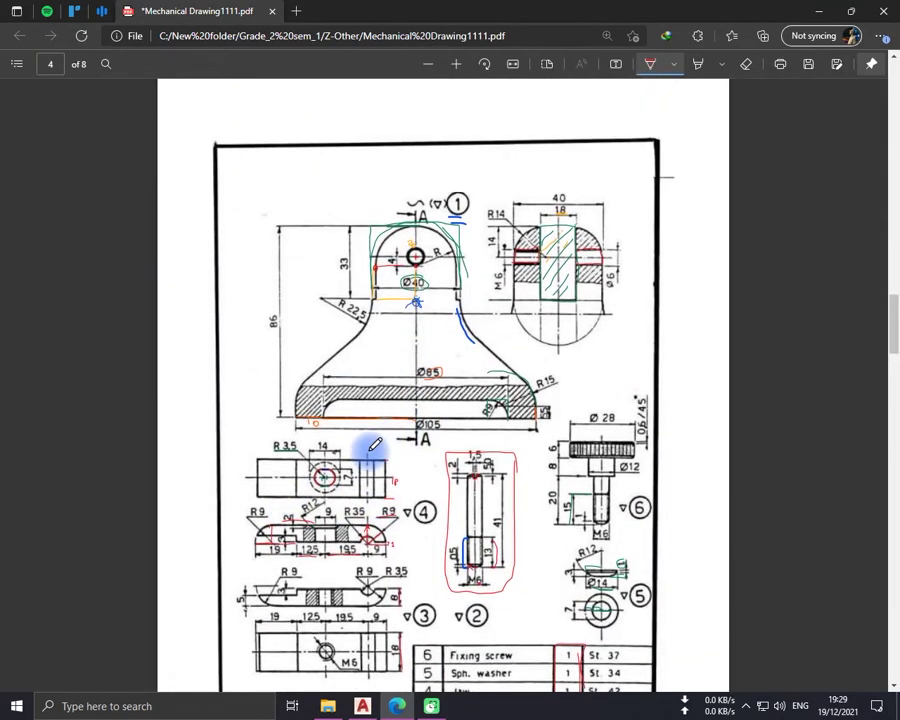
{"action": "left_click", "coordinate": [363, 706]}
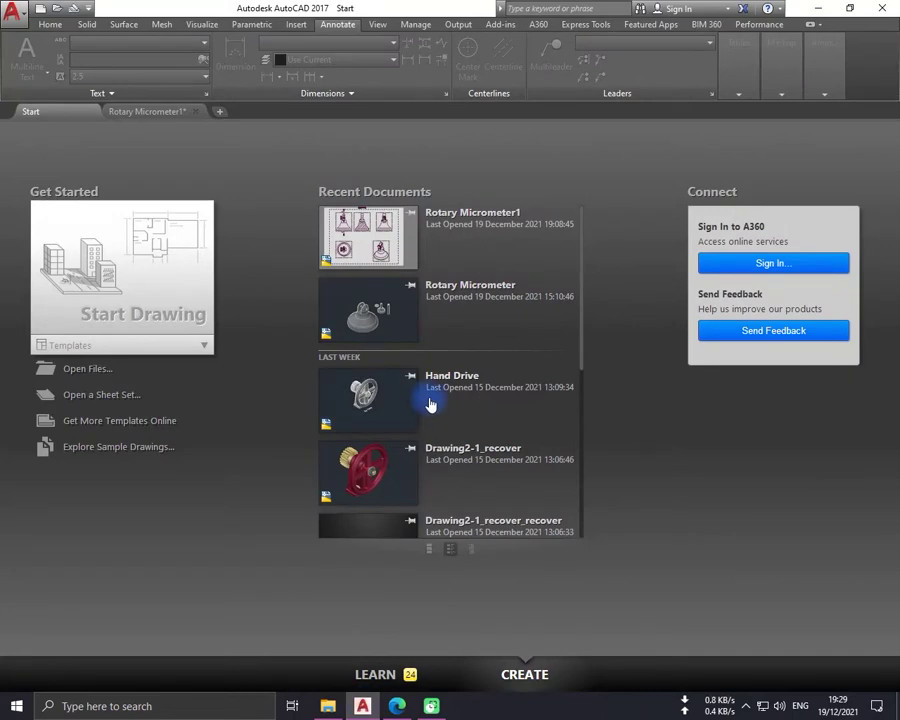
- Open Rotary Micrometer1 and copy the micrometer model to the clipboard
{"action": "left_click", "coordinate": [141, 113]}
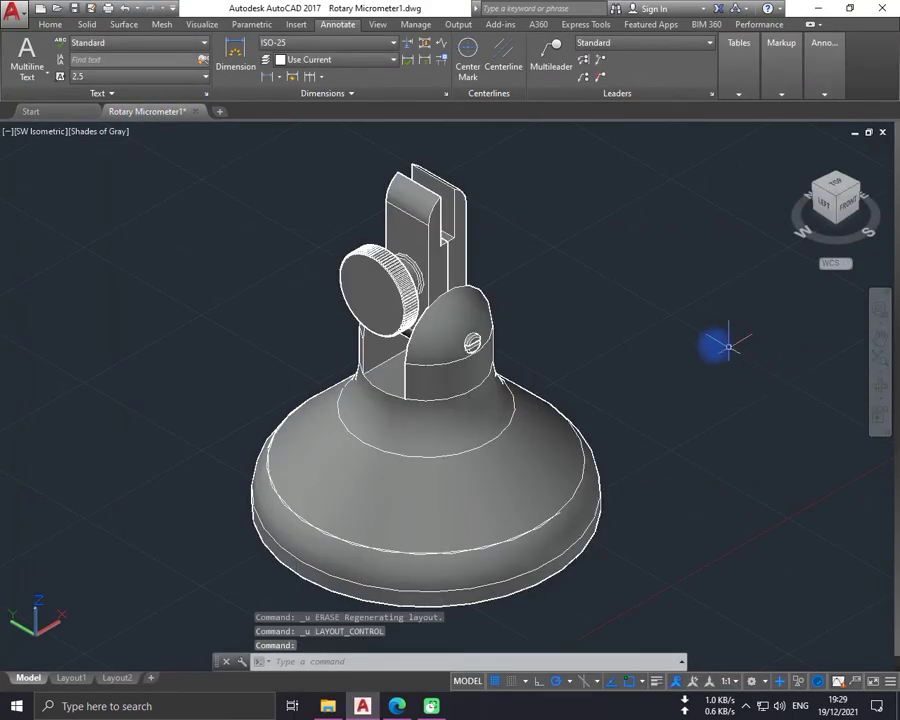
{"action": "scroll", "coordinate": [700, 340], "scroll_direction": "down", "scroll_amount": 2}
{"action": "left_click", "coordinate": [525, 375]}
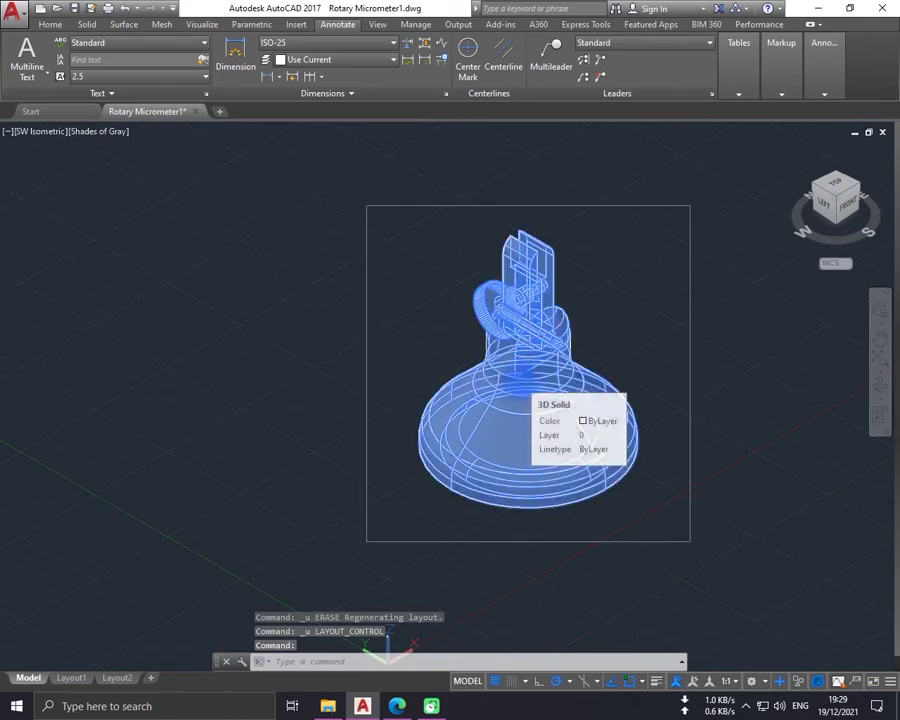
{"action": "middle_click_drag", "start_coordinate": [690, 310], "coordinate": [583, 313], "text": "shift"}
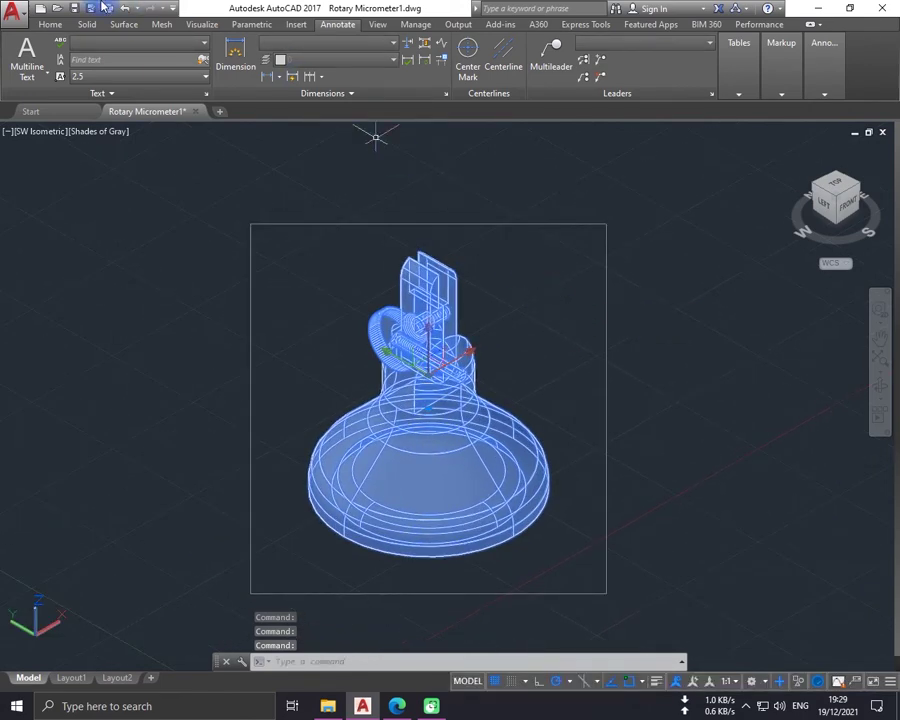
{"action": "left_click", "coordinate": [55, 24]}
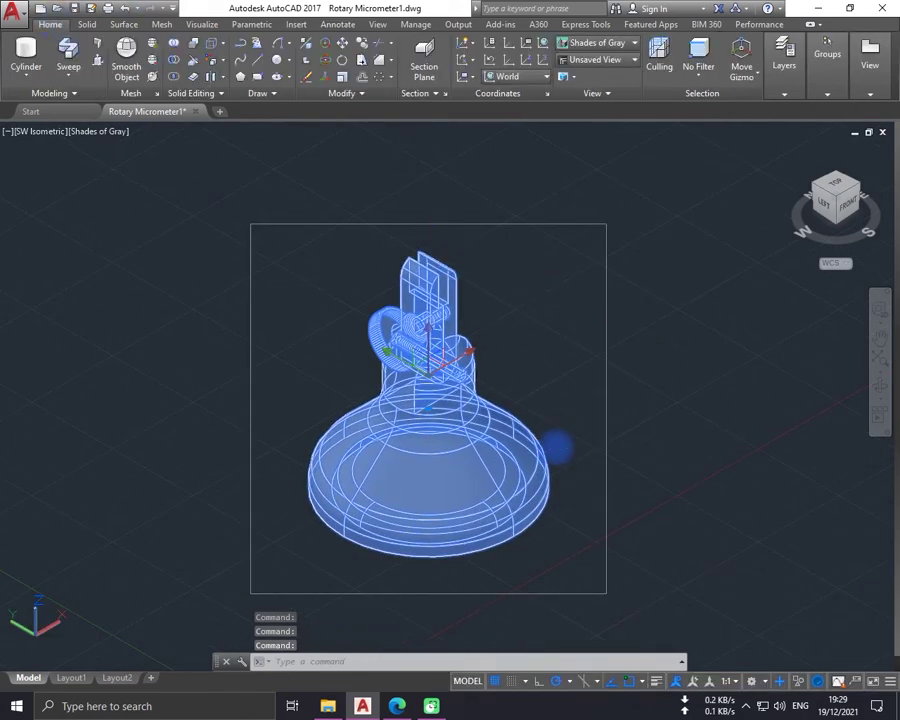
{"action": "key", "text": "ctrl+c"}
- Paste a second micrometer beside the original and select the pasted copy
{"action": "middle_click_drag", "start_coordinate": [694, 438], "coordinate": [636, 500]}
{"action": "key", "text": "Escape"}
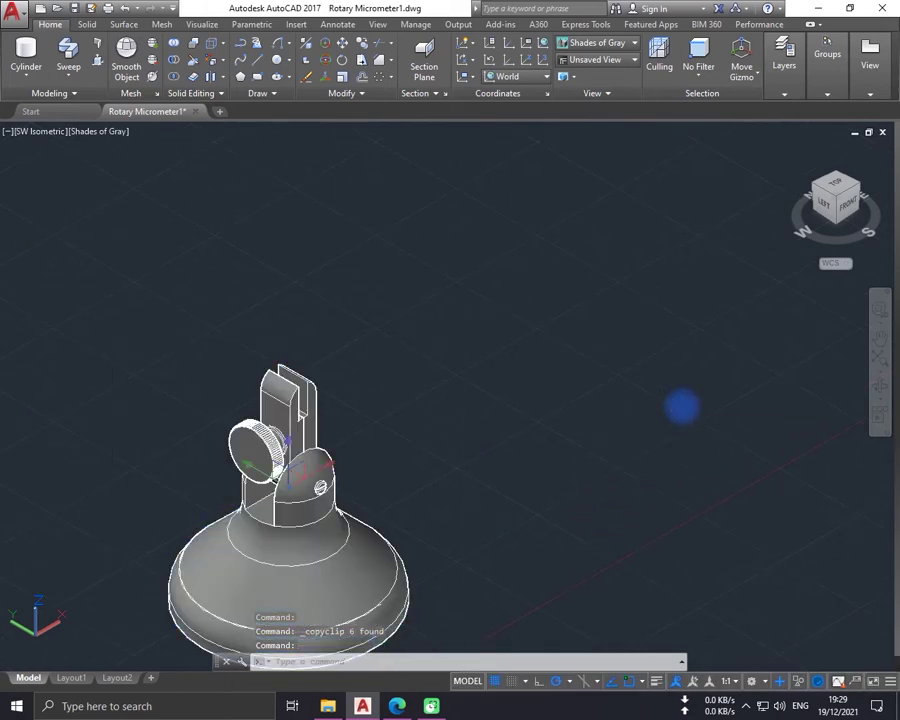
{"action": "key", "text": "ctrl+v"}
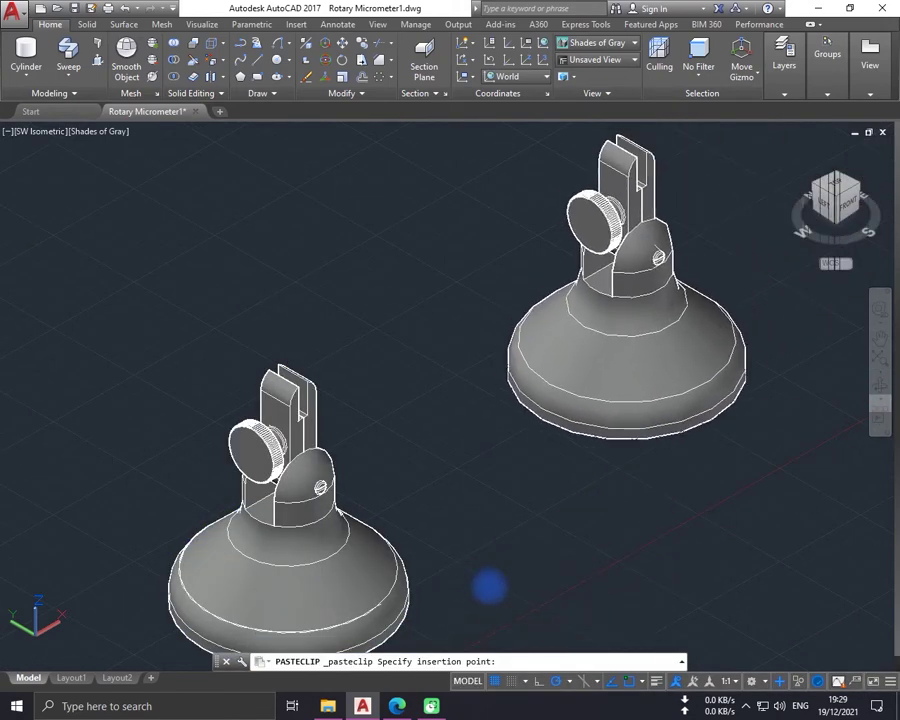
{"action": "key", "text": "Escape"}
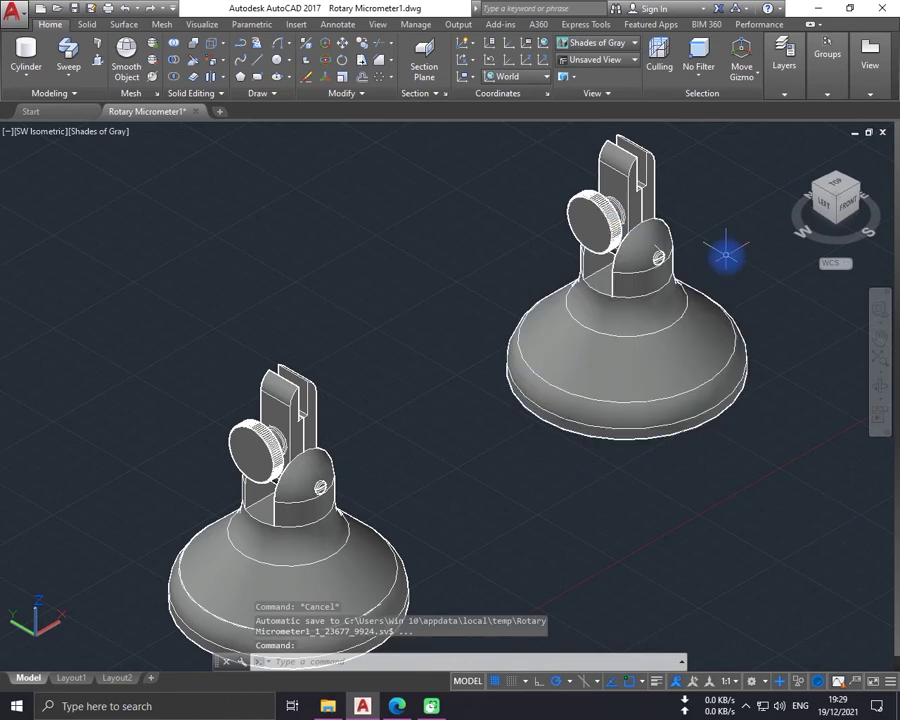
{"action": "mouse_move", "coordinate": [726, 256]}
{"action": "middle_mouse_down"}
{"action": "mouse_move", "coordinate": [626, 280]}
{"action": "mouse_move", "coordinate": [632, 293]}
{"action": "middle_mouse_up"}
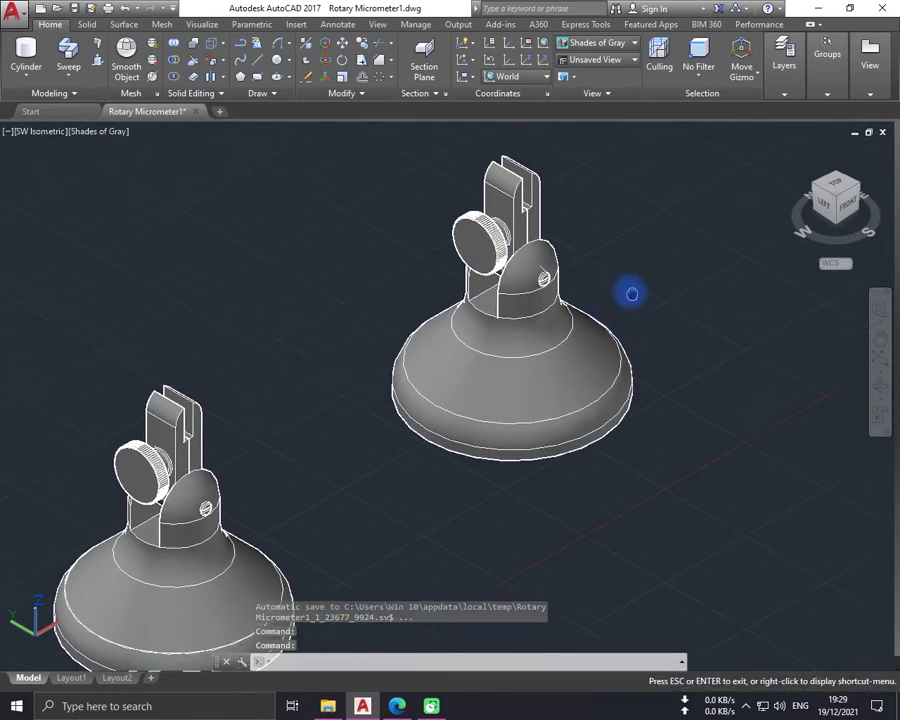
{"action": "key", "text": "Escape"}
{"action": "left_click", "coordinate": [513, 371]}
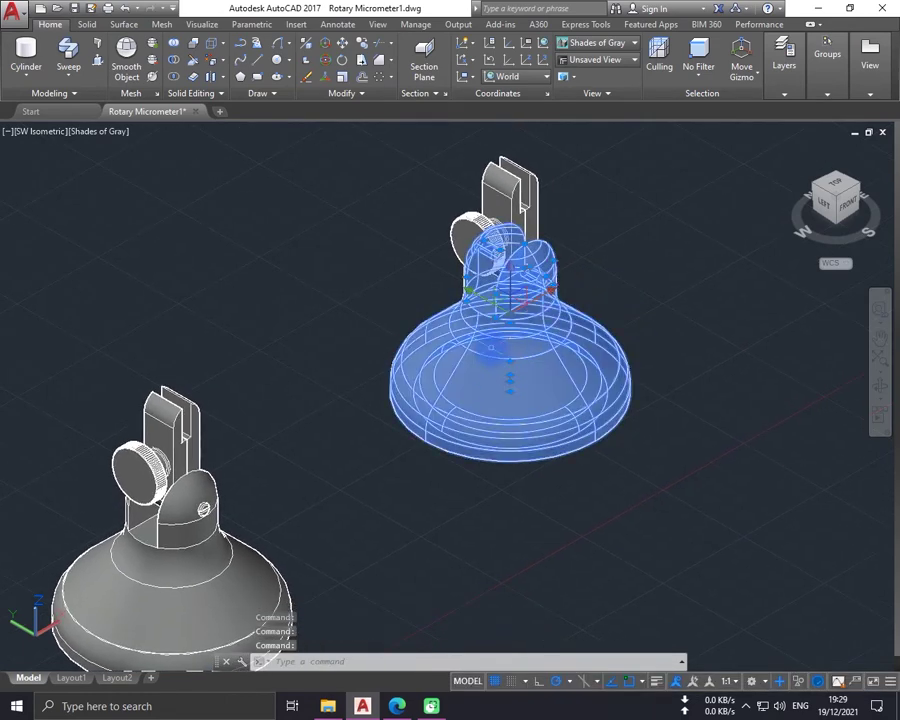
{"action": "scroll", "coordinate": [500, 345], "scroll_direction": "up", "scroll_amount": 2}
{"action": "scroll", "coordinate": [496, 337], "scroll_direction": "up", "scroll_amount": 2}
{"action": "scroll", "coordinate": [497, 343], "scroll_direction": "down", "scroll_amount": 3}
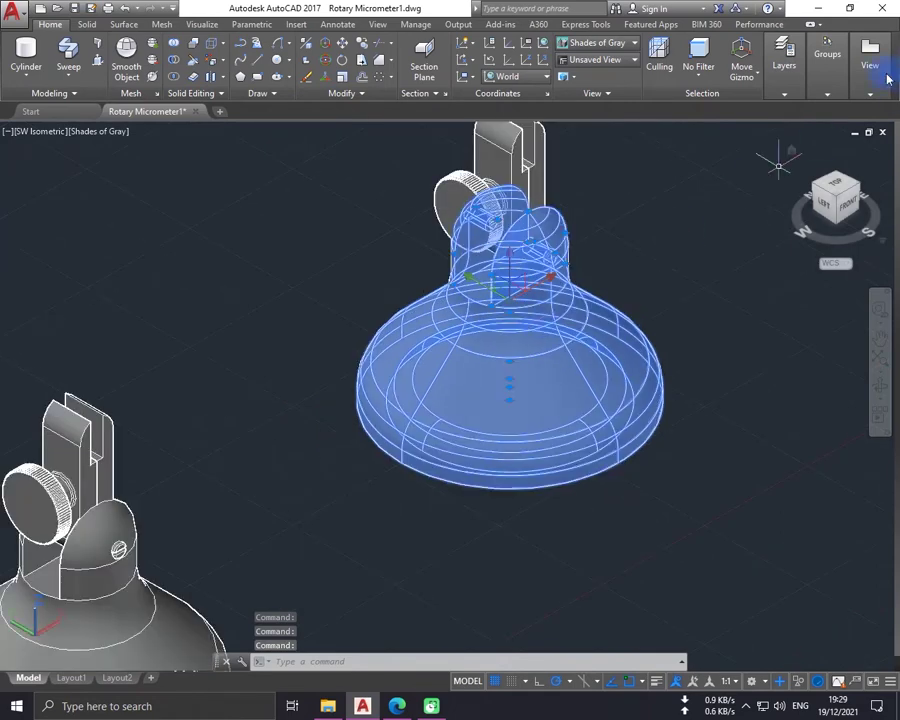
- Create a 1:2 base view from model space on Layout2 near the sheet centre
{"action": "left_click", "coordinate": [793, 134]}
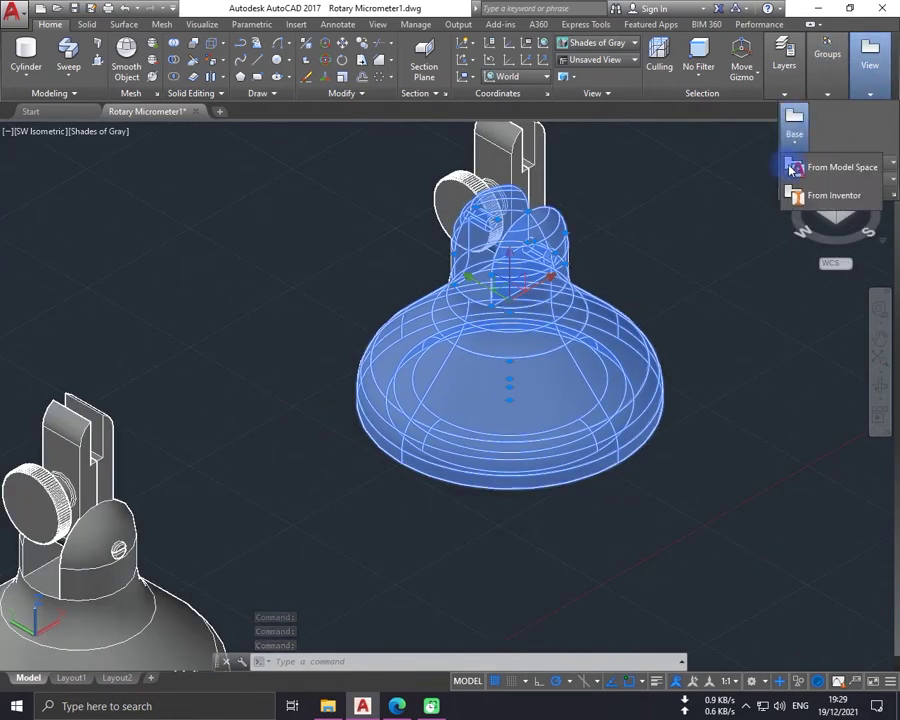
{"action": "left_click", "coordinate": [790, 166]}
{"action": "type", "text": "Layout2"}
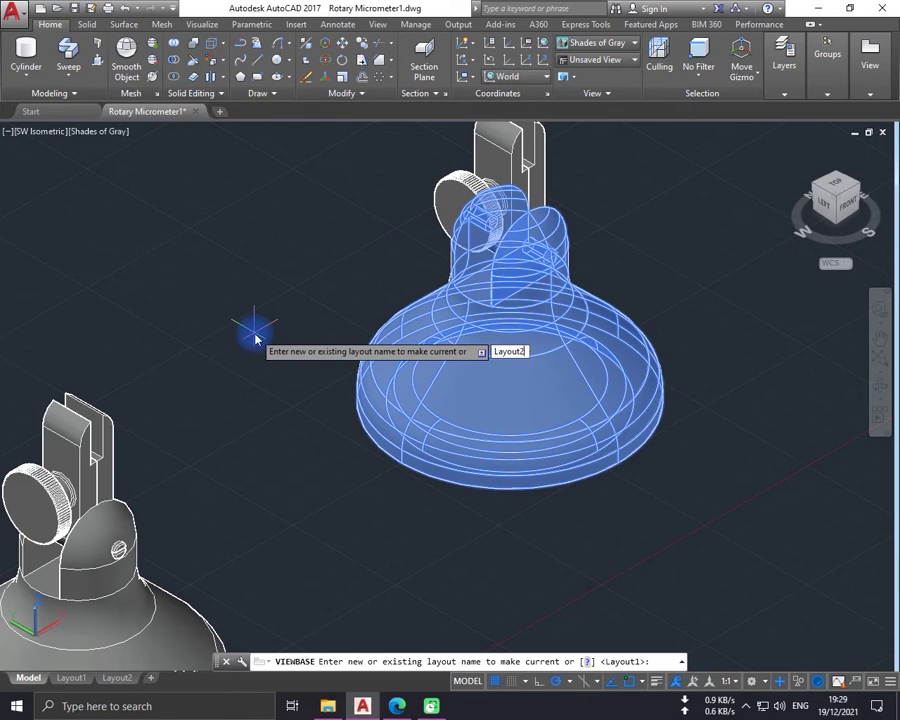
{"action": "key", "text": "Return"}
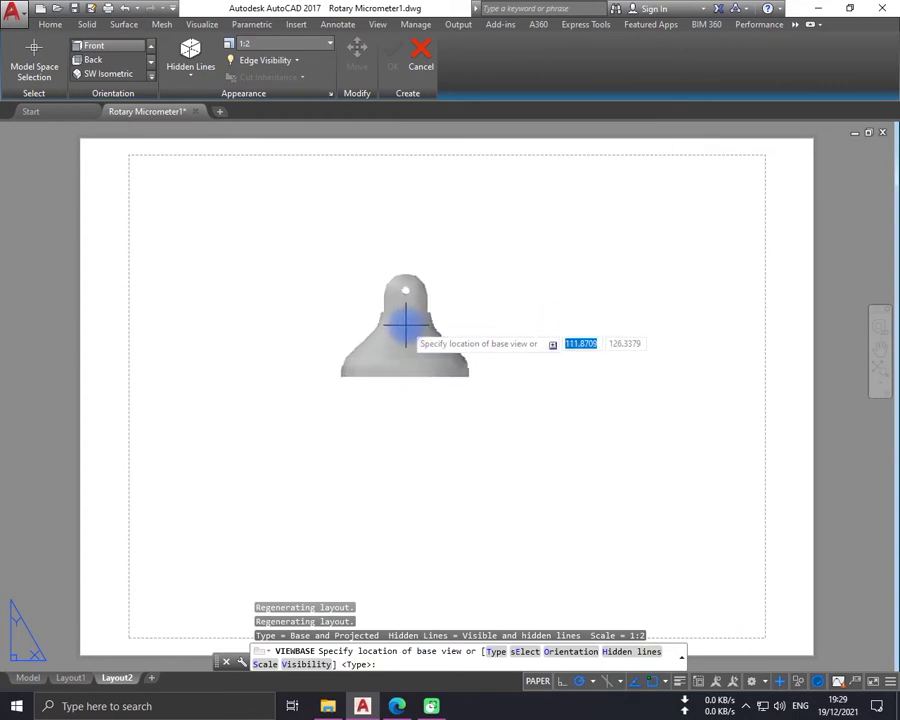
{"action": "left_click", "coordinate": [405, 325]}
{"action": "key", "text": "Return"}
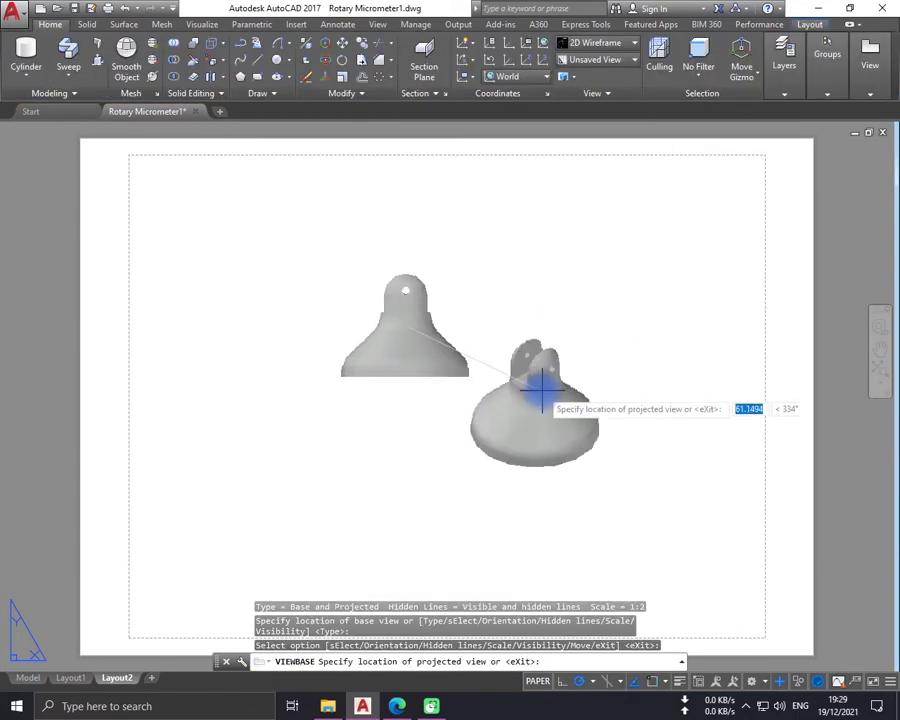
- Project a side view to the right, a top view below, and an isometric view bottom-right
{"action": "left_click", "coordinate": [640, 300]}
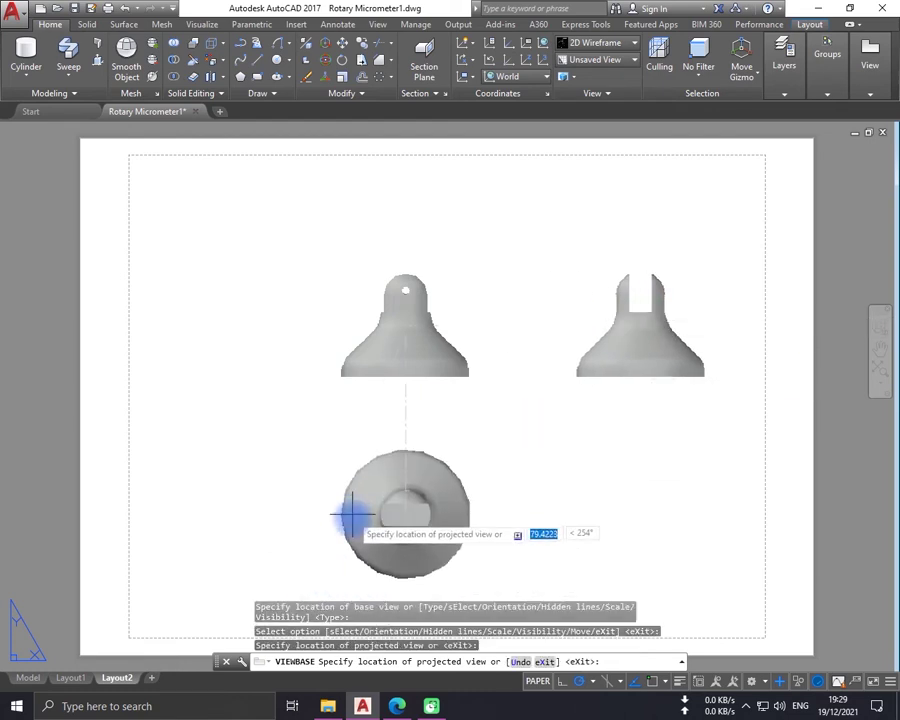
{"action": "left_click", "coordinate": [405, 520]}
{"action": "left_click", "coordinate": [630, 512]}
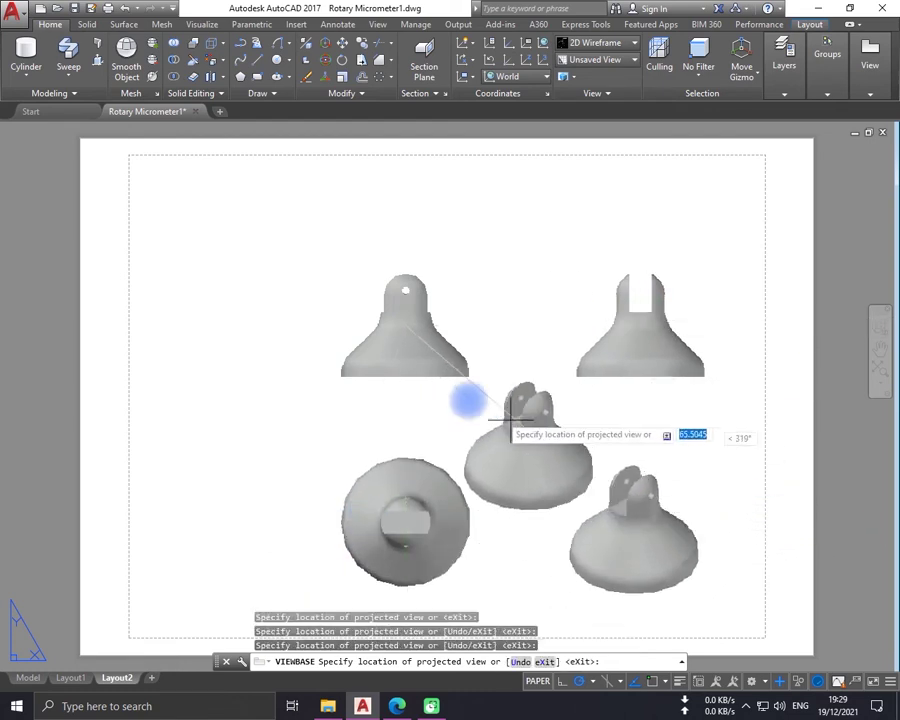
{"action": "key", "text": "Return"}
{"action": "left_click", "coordinate": [395, 355]}
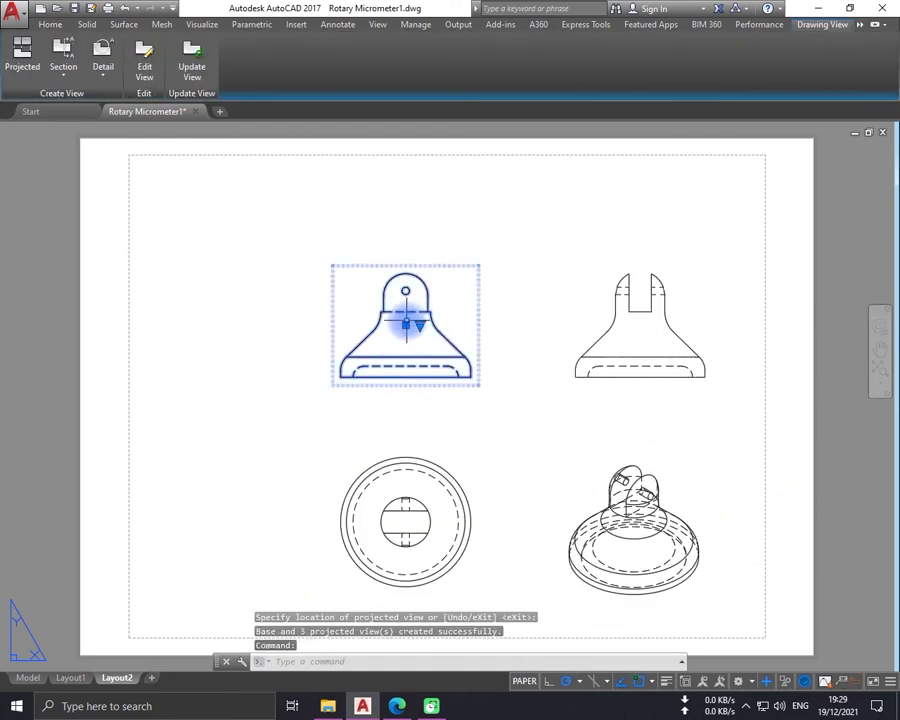
- Move the front view to the top left, then pull the side and isometric views in beside it
{"action": "left_click", "coordinate": [405, 325]}
{"action": "left_click", "coordinate": [237, 242]}
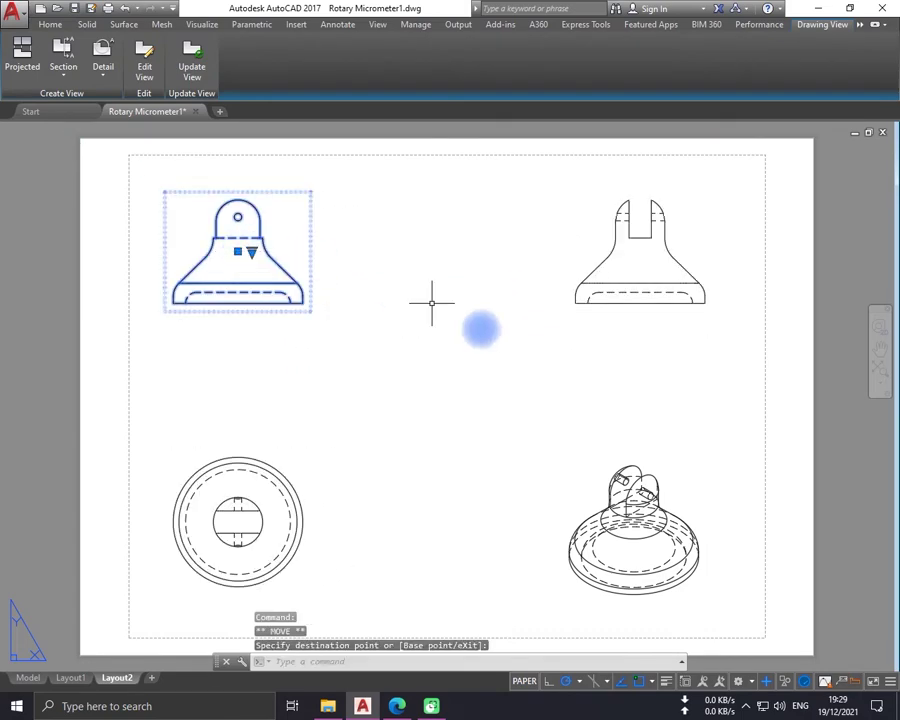
{"action": "left_click", "coordinate": [634, 528]}
{"action": "left_click", "coordinate": [662, 230]}
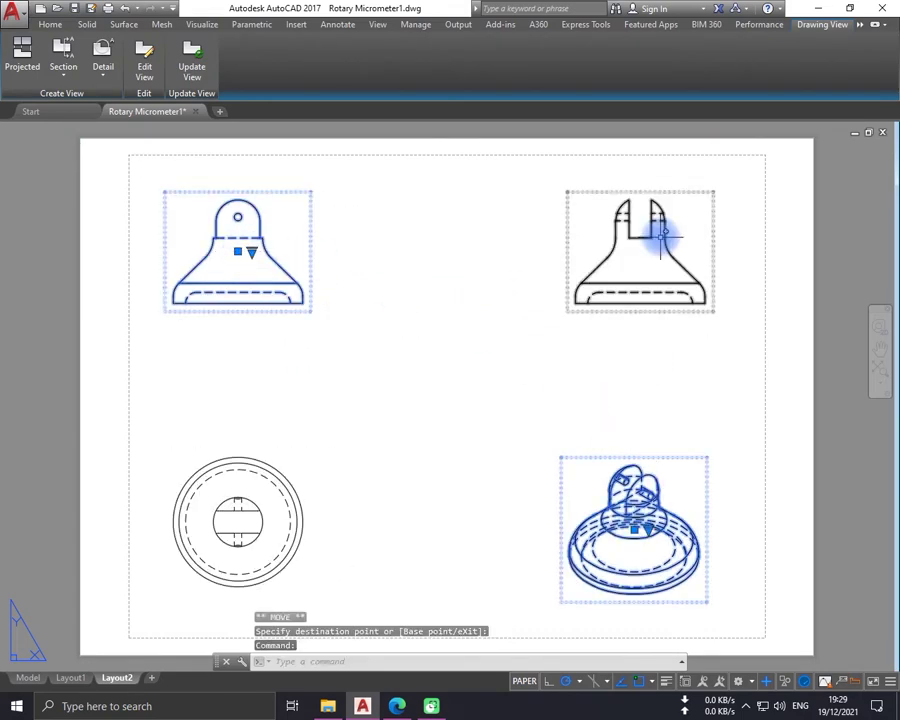
{"action": "left_click", "coordinate": [640, 251]}
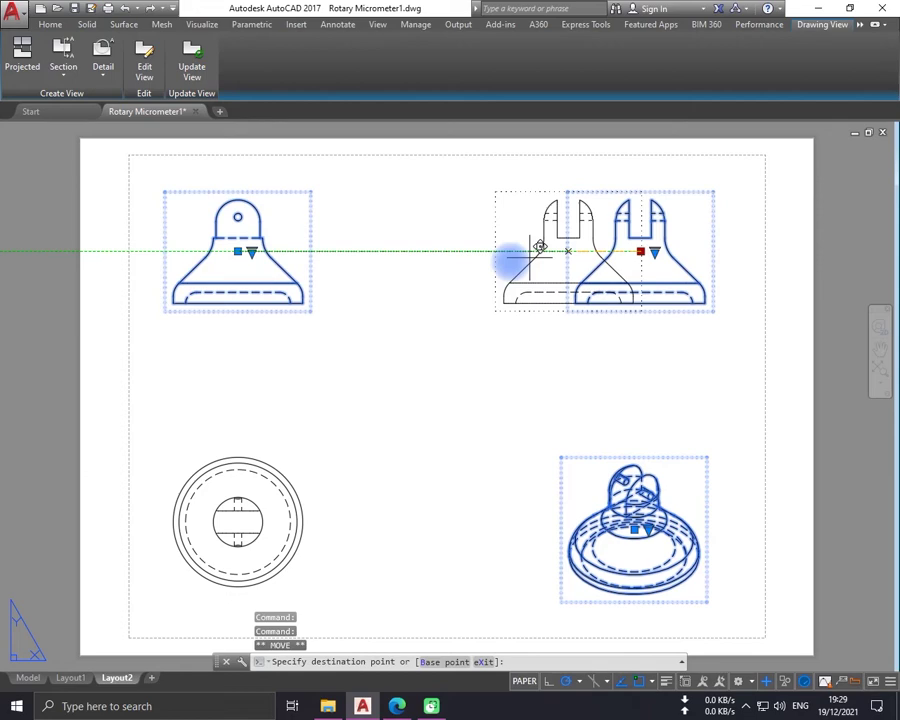
{"action": "left_click", "coordinate": [486, 251]}
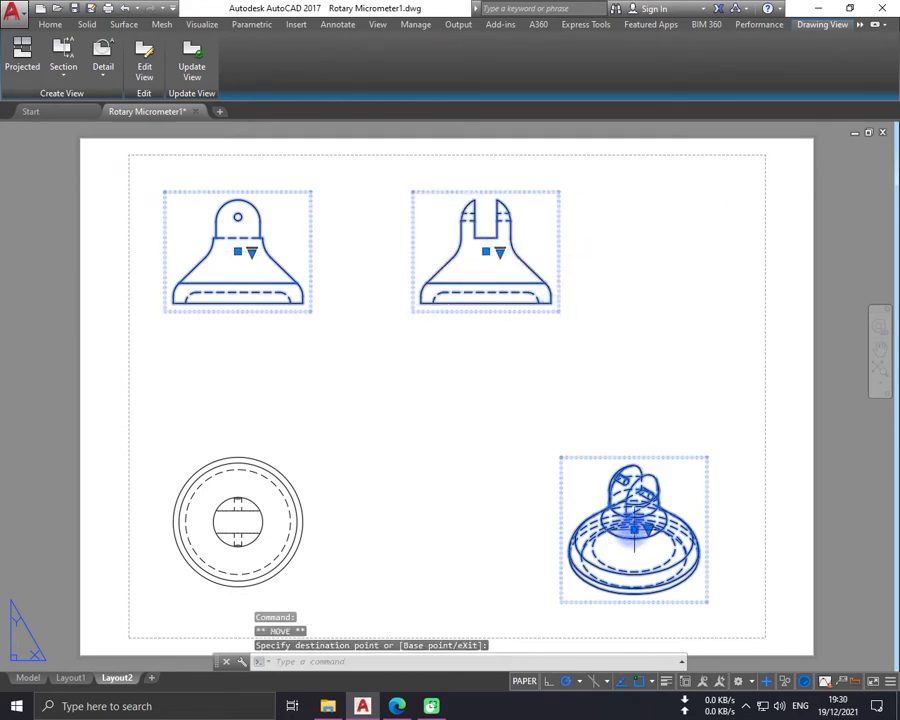
{"action": "left_click", "coordinate": [633, 529]}
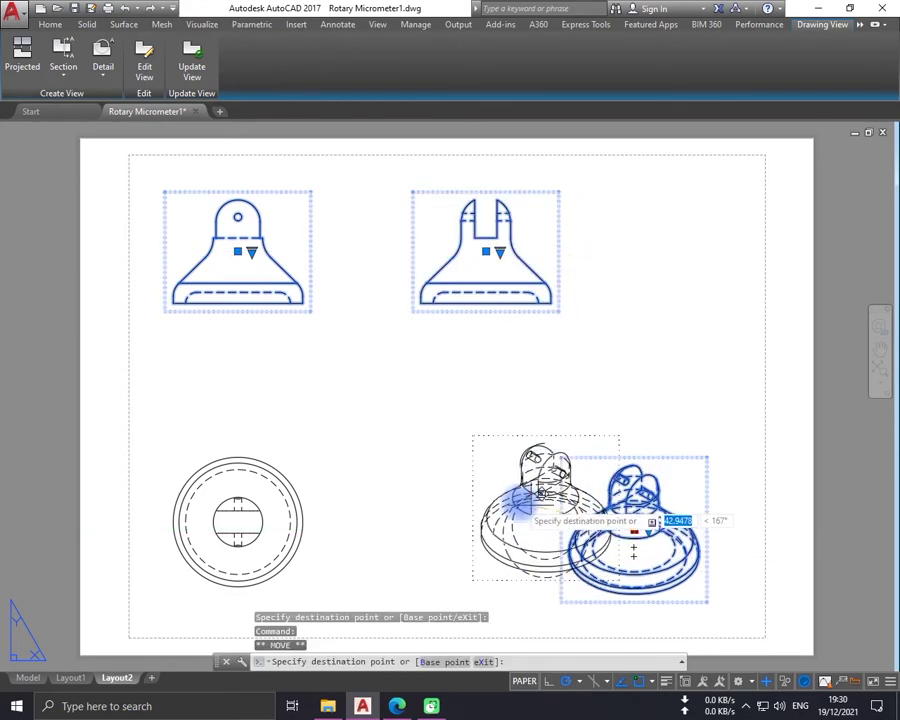
{"action": "left_click", "coordinate": [470, 529]}
{"action": "key", "text": "Escape"}
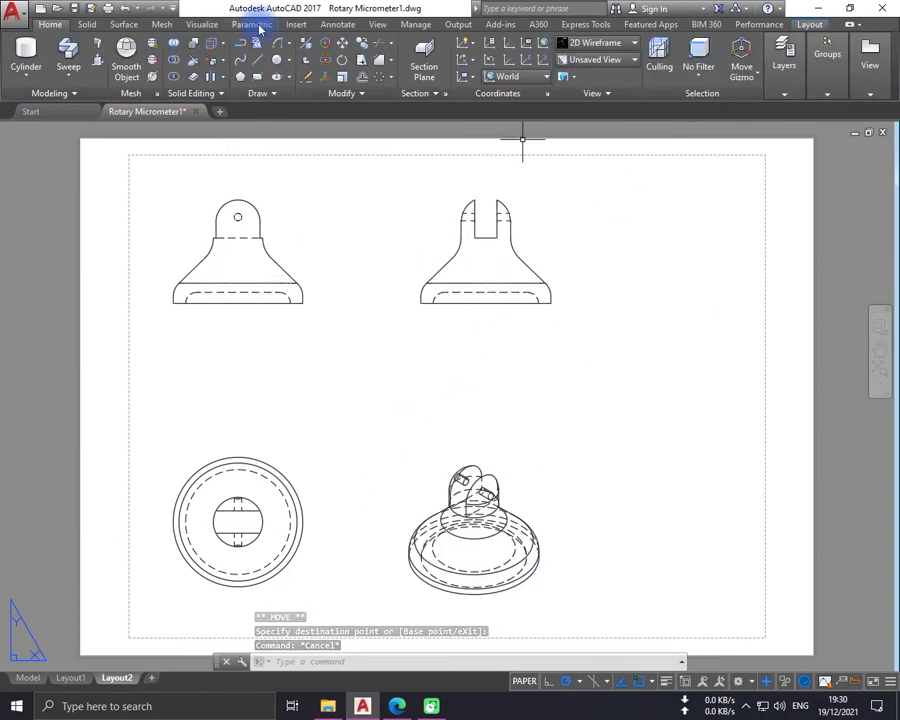
- Draw a multiline text box in the sheet's upper-right corner and enter the heading text
{"action": "left_click", "coordinate": [335, 24]}
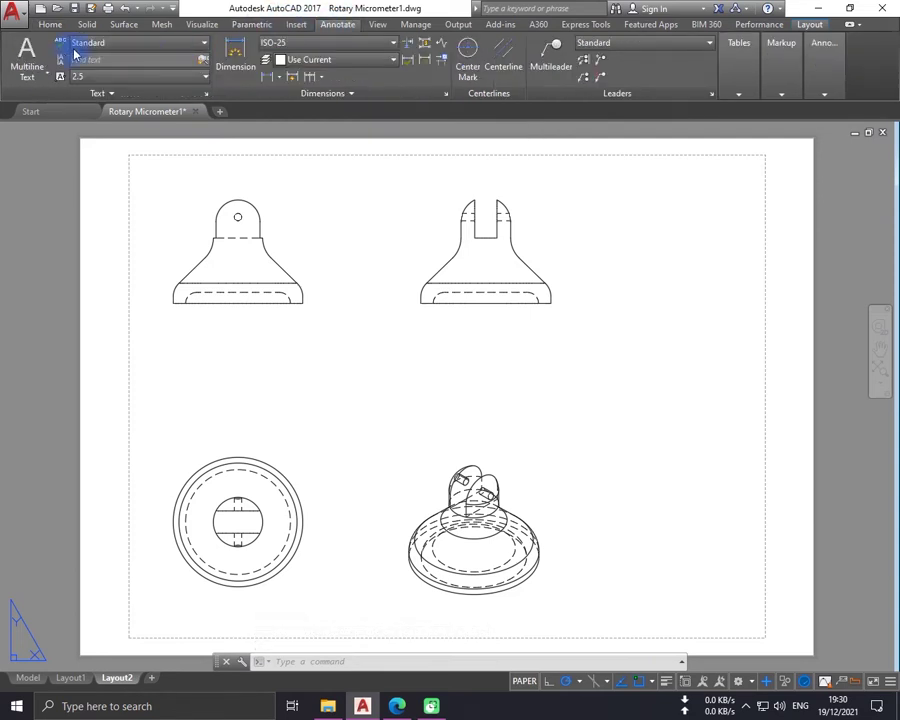
{"action": "left_click", "coordinate": [27, 55]}
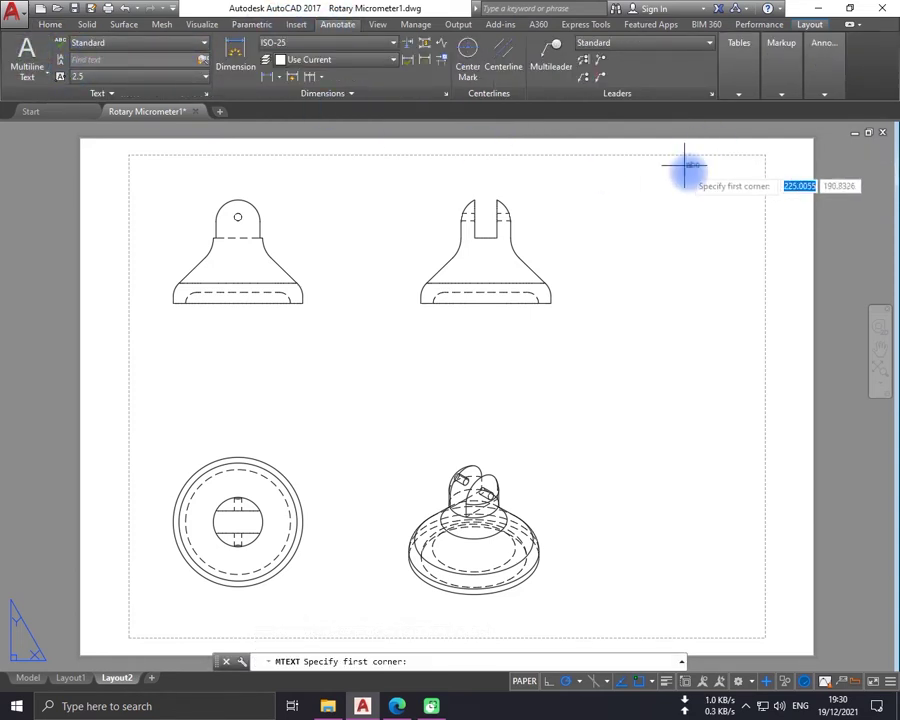
{"action": "left_click", "coordinate": [762, 163]}
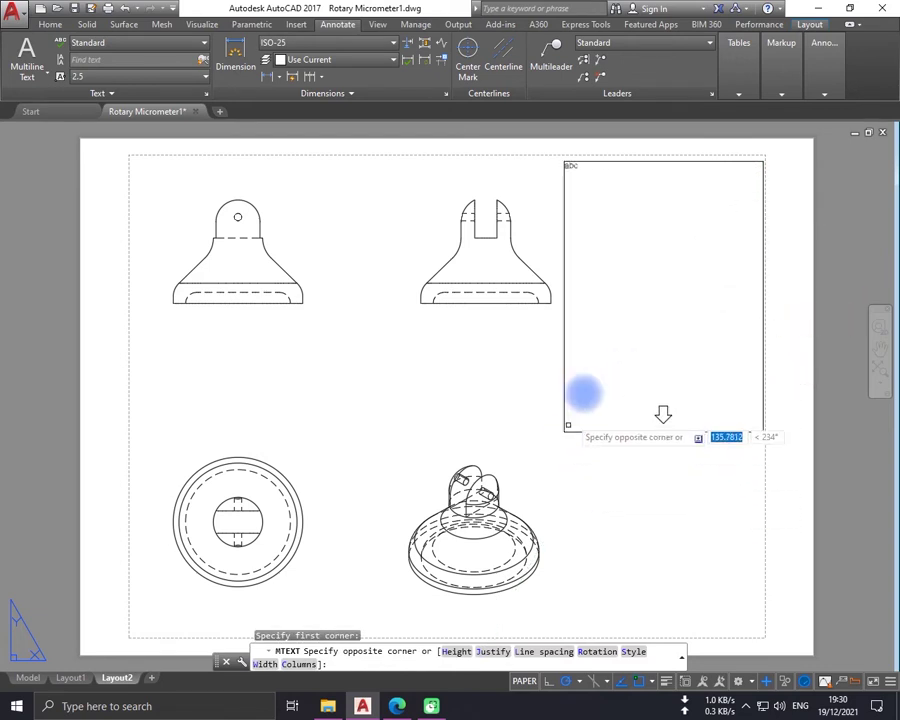
{"action": "left_click", "coordinate": [566, 416]}
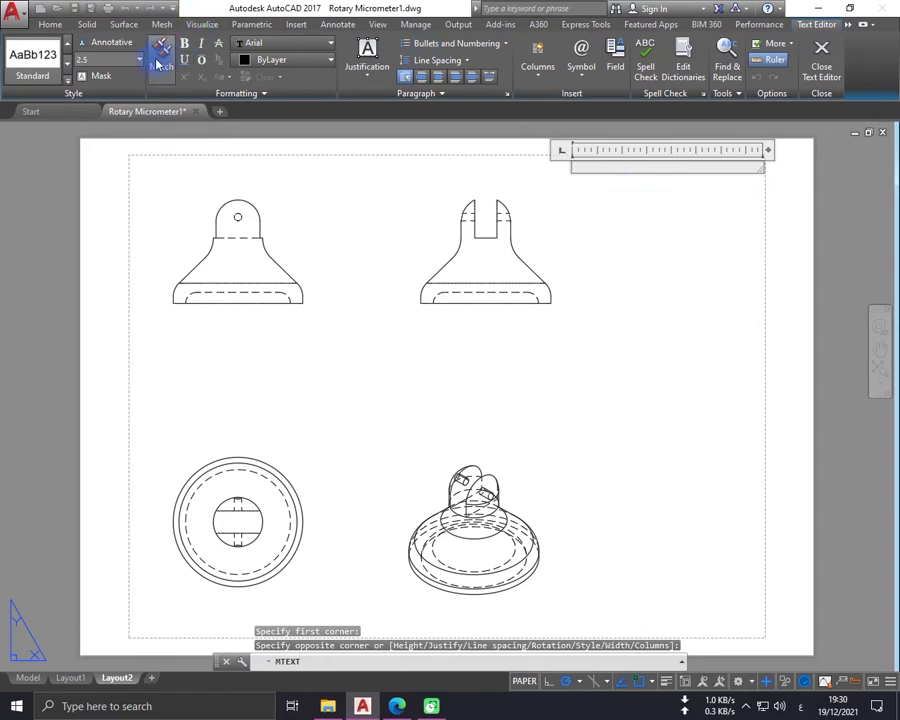
{"action": "left_click", "coordinate": [112, 59]}
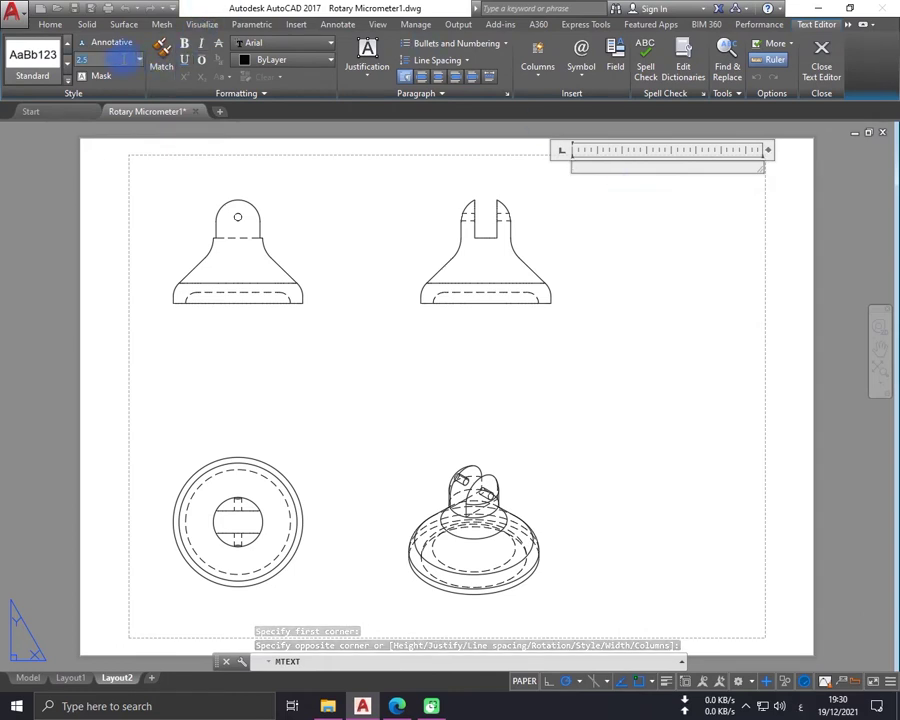
{"action": "type", "text": "5"}
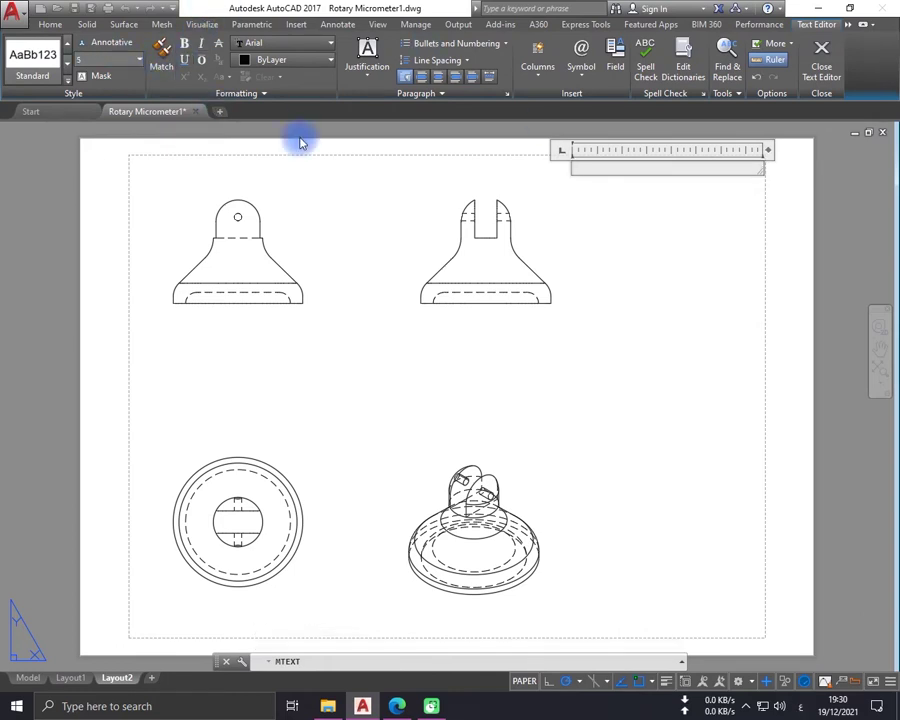
{"action": "type", "text": "N"}
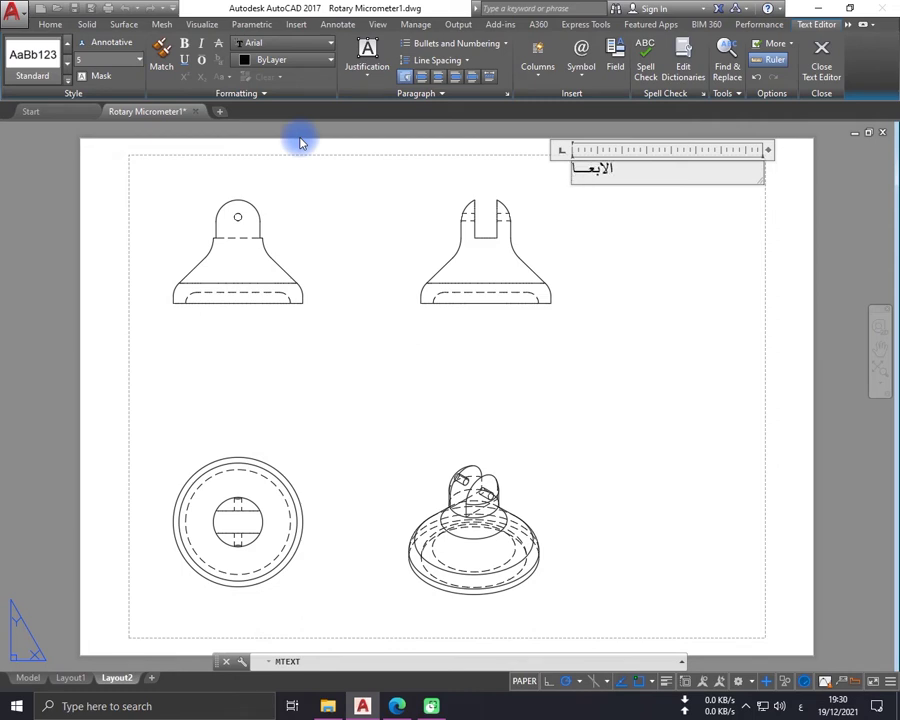
{"action": "key", "text": "Return"}
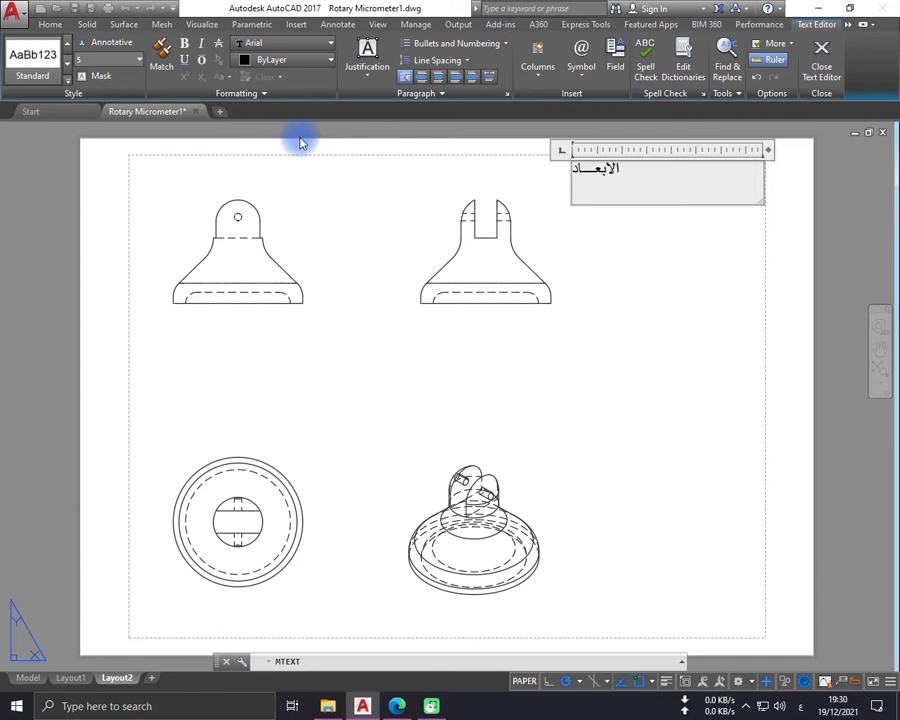
- Remove the blank line and enlarge the heading to text height 10
{"action": "left_click_drag", "start_coordinate": [672, 232], "coordinate": [596, 175]}
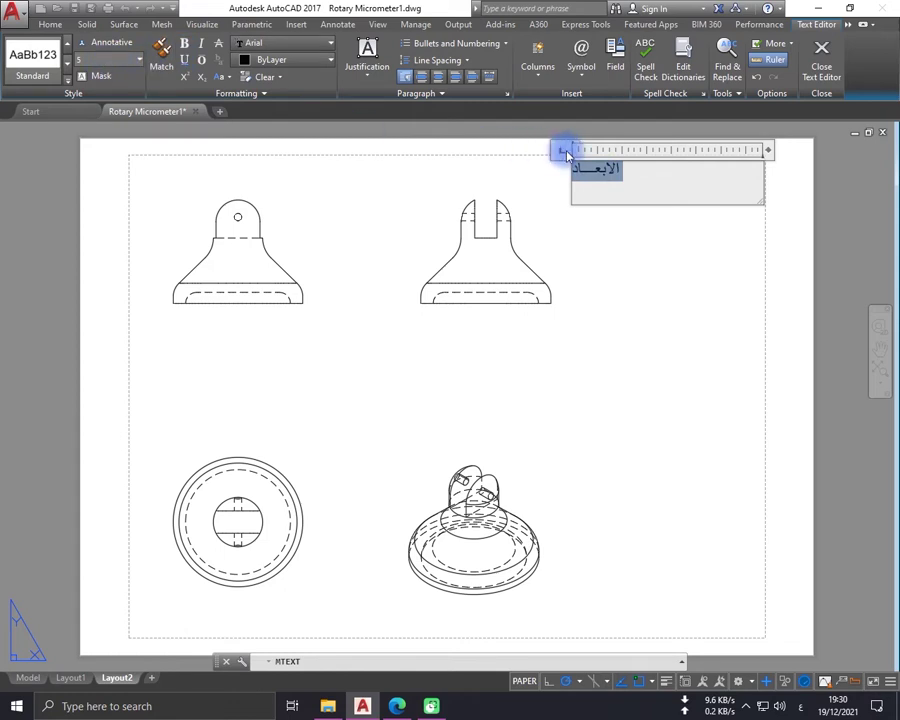
{"action": "left_click", "coordinate": [621, 194]}
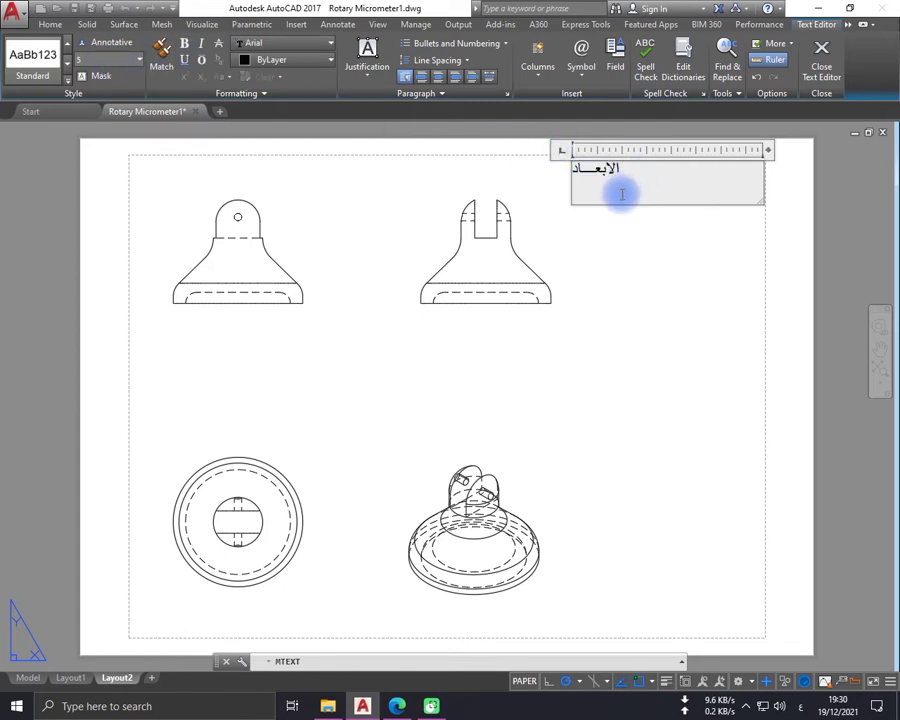
{"action": "key", "text": "BackSpace"}
{"action": "double_click", "coordinate": [610, 170]}
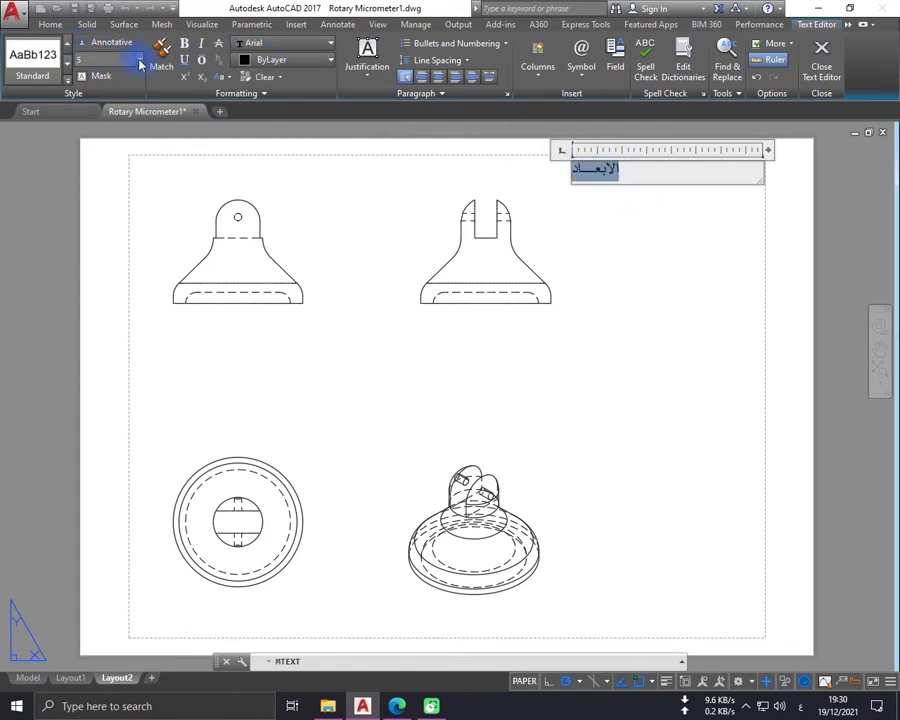
{"action": "left_click", "coordinate": [113, 60]}
{"action": "type", "text": "10"}
{"action": "key", "text": "Return"}
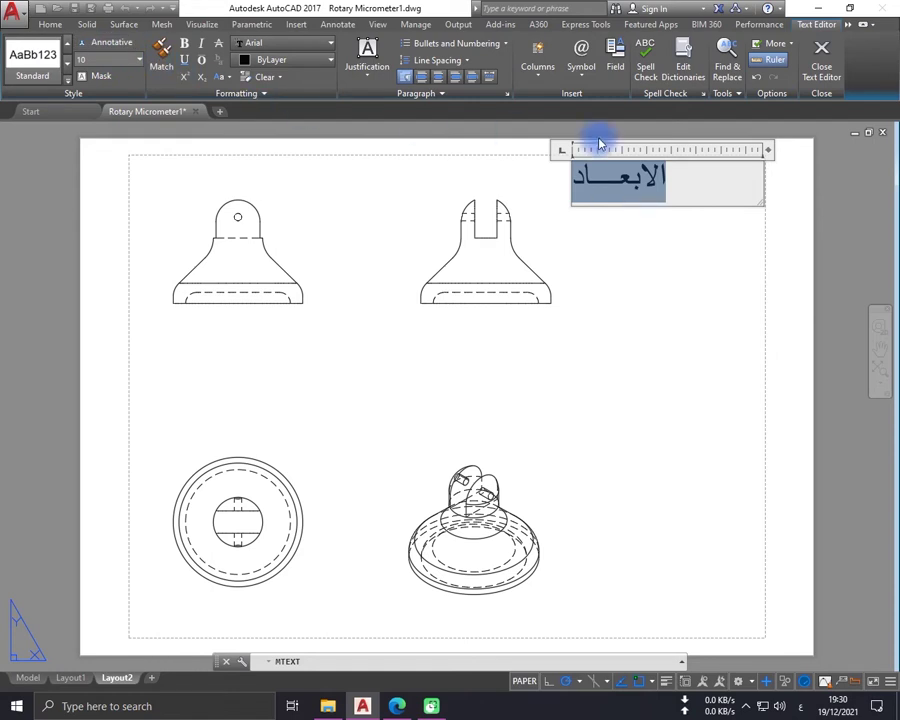
{"action": "left_click", "coordinate": [562, 183]}
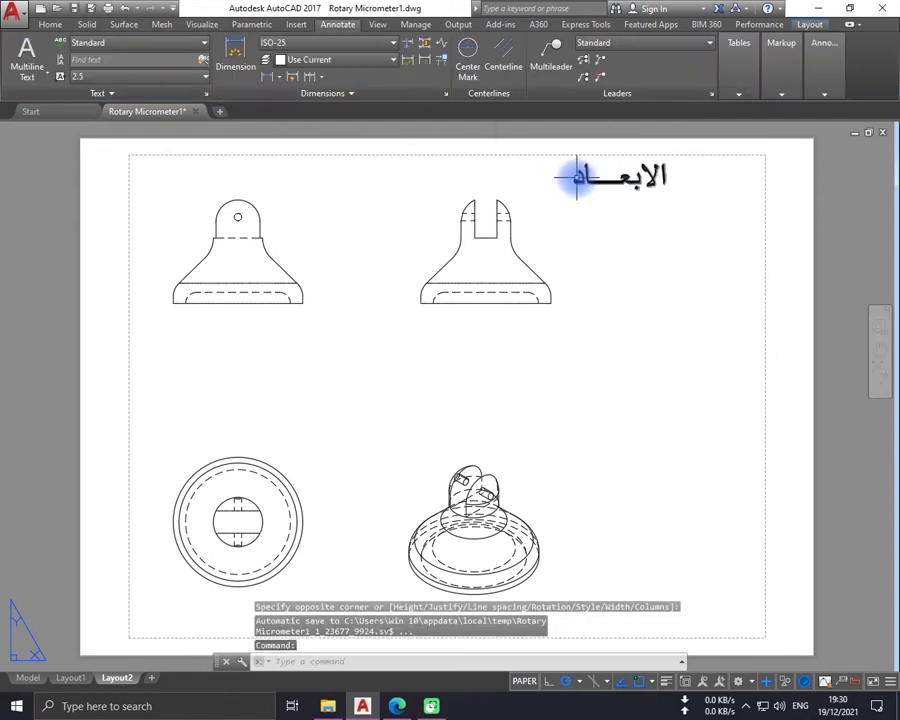
- Add the label الخامة on a new line under the heading
{"action": "double_click", "coordinate": [578, 183]}
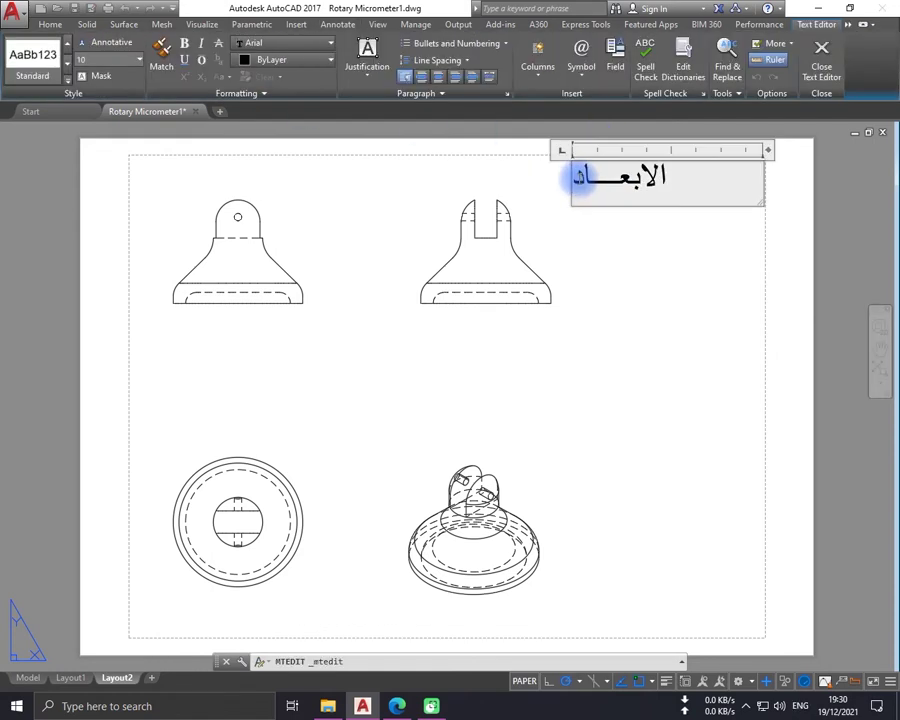
{"action": "key", "text": "Return"}
{"action": "type", "text": "hglh"}
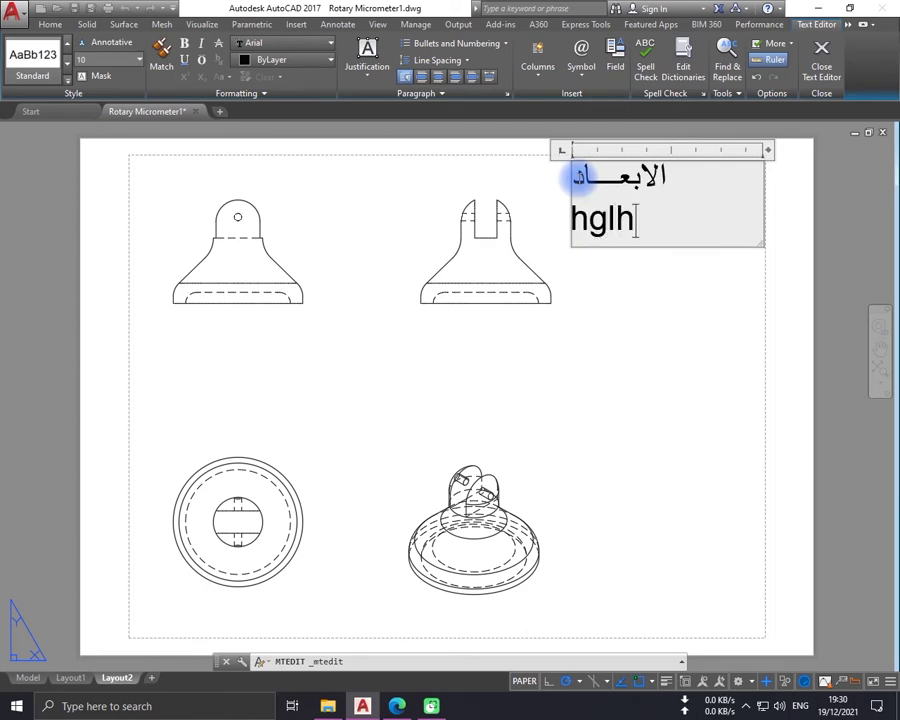
{"action": "key", "text": "BackSpace"}
{"action": "key", "text": "BackSpace"}
{"action": "key", "text": "BackSpace"}
{"action": "type", "text": "الخام"}
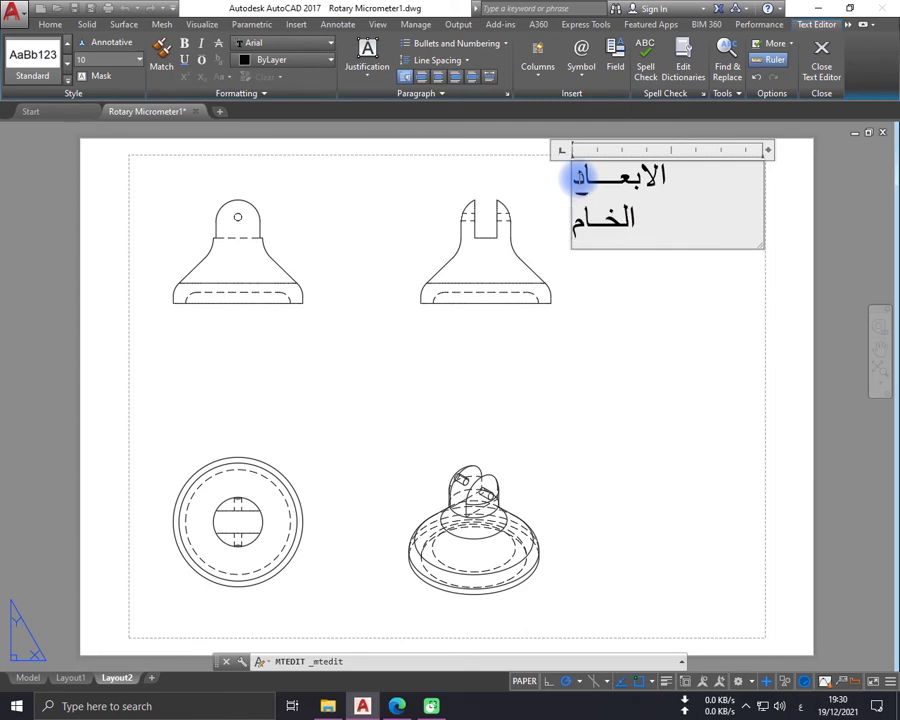
{"action": "type", "text": "ة"}
{"action": "key", "text": "Return"}
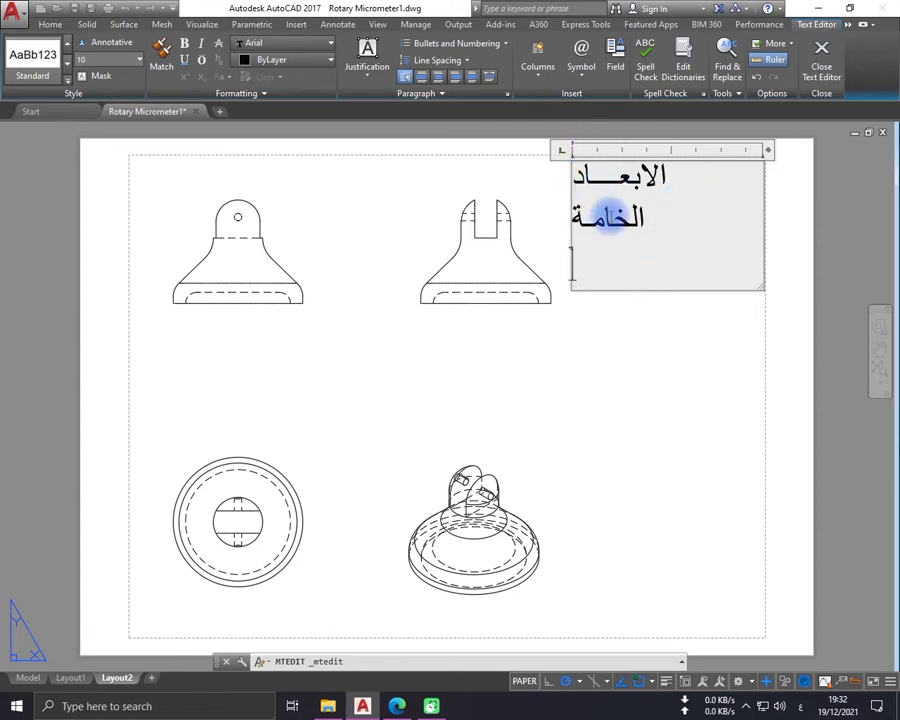
- Add الاسم and المقياس on the next lines and remove the trailing empty line
{"action": "key", "text": "Return"}
{"action": "type", "text": "ال"}
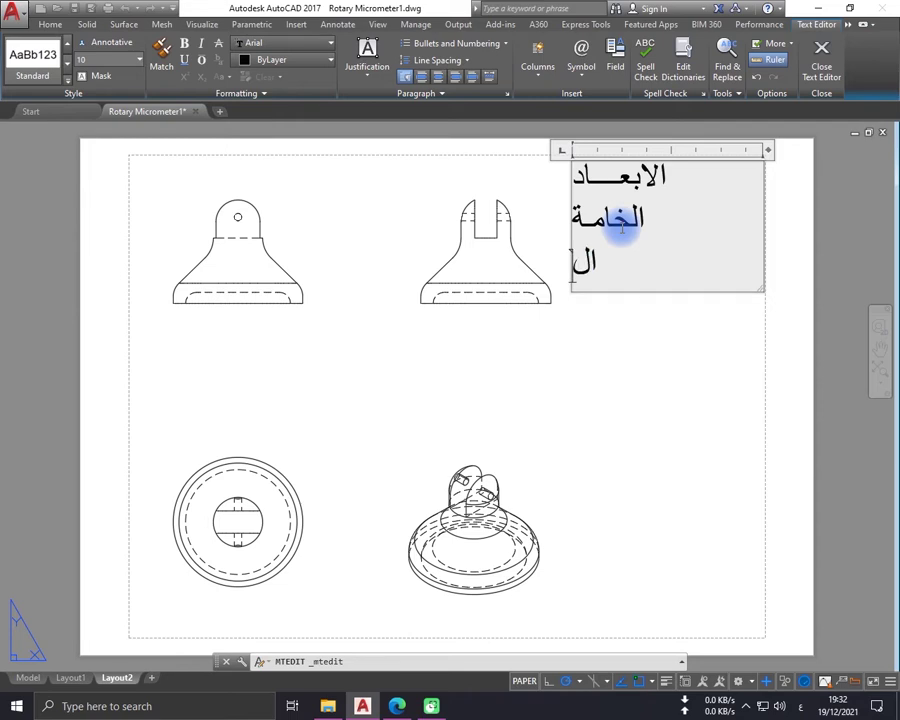
{"action": "type", "text": "يس"}
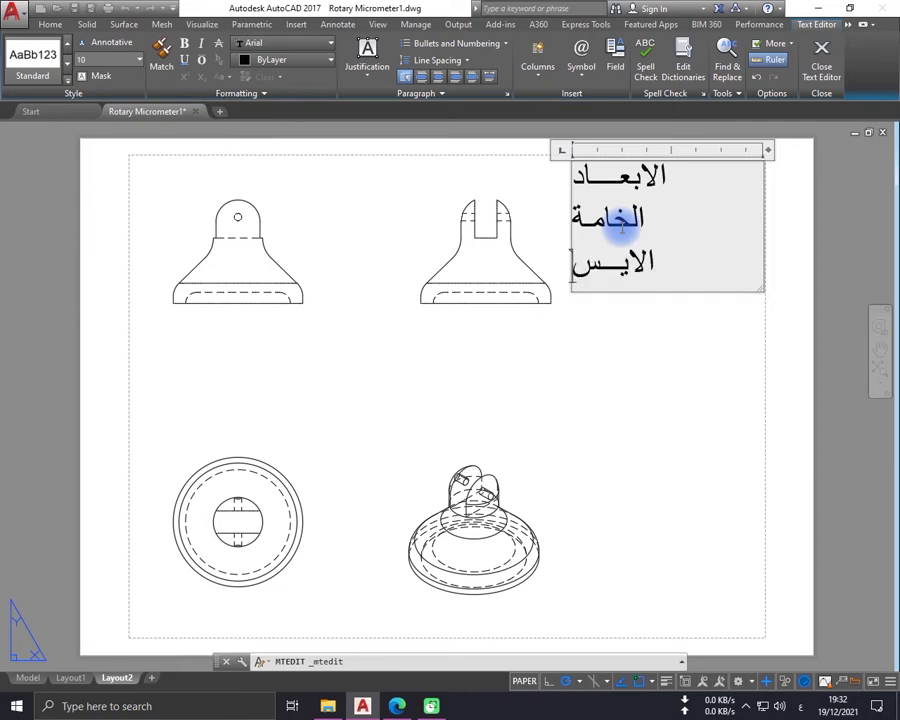
{"action": "key", "text": "BackSpace"}
{"action": "key", "text": "BackSpace"}
{"action": "type", "text": "سم"}
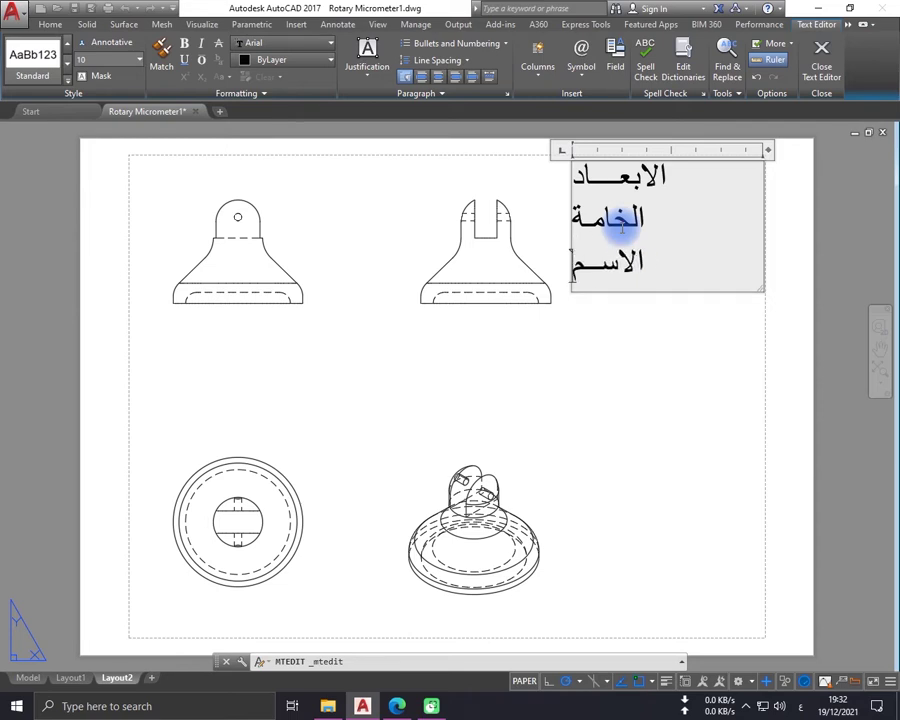
{"action": "key", "text": "Return"}
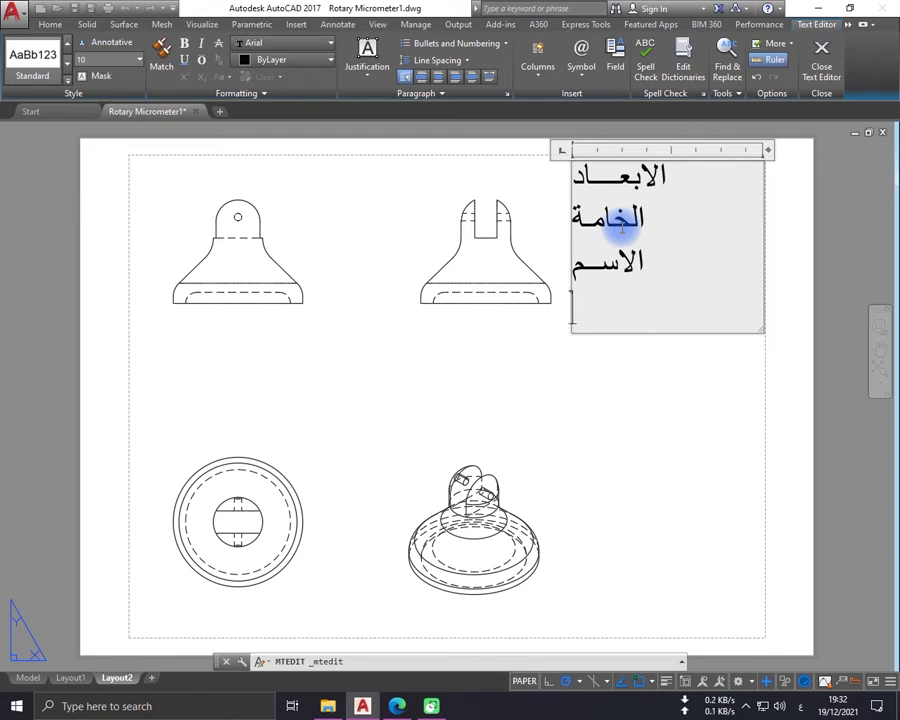
{"action": "type", "text": "المقيـــاس"}
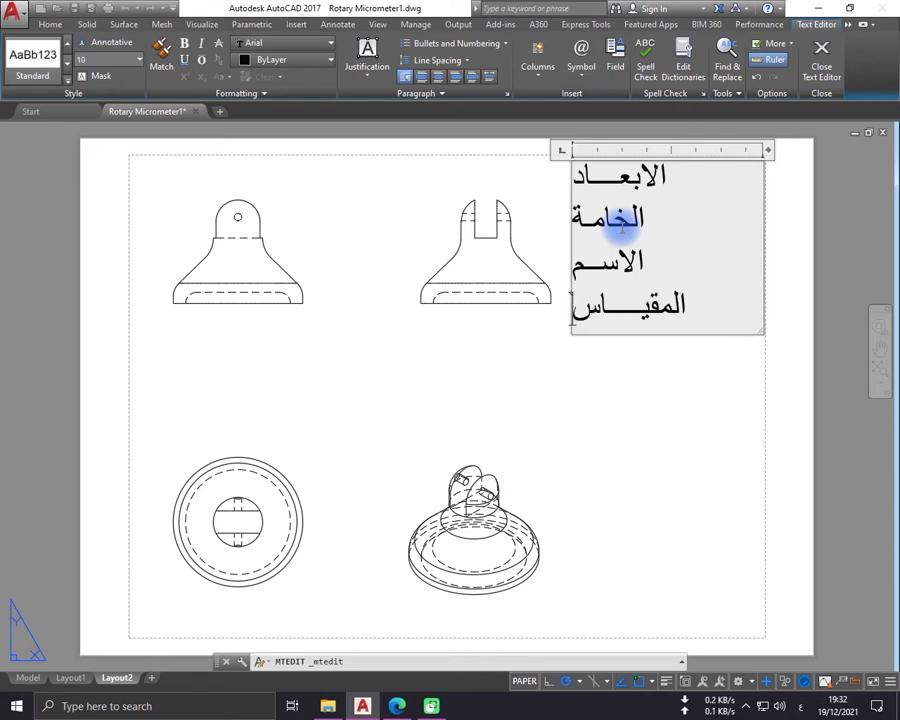
{"action": "key", "text": "Return"}
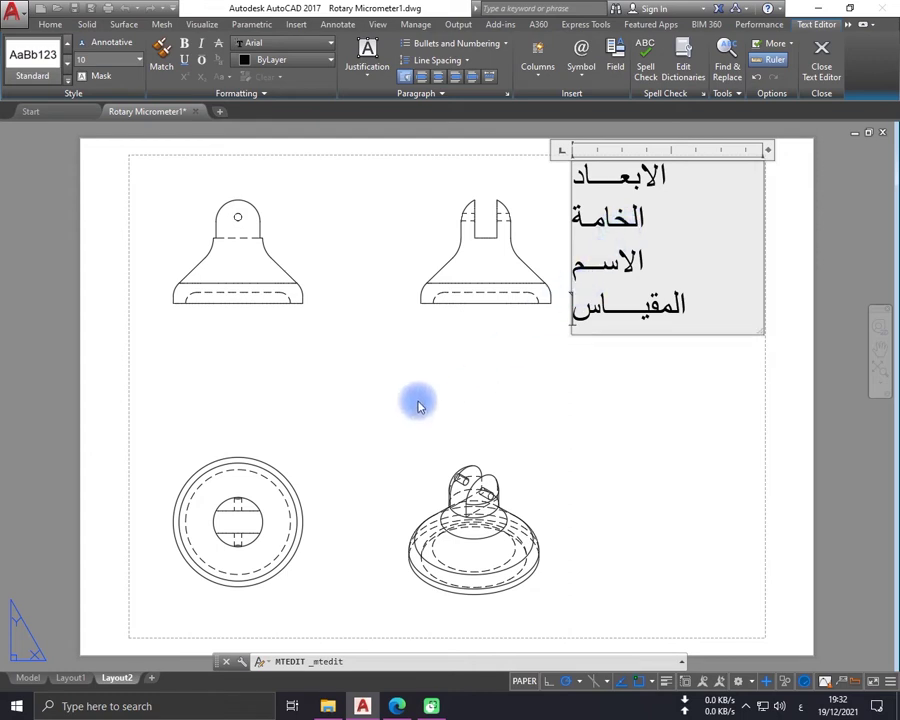
{"action": "key", "text": "BackSpace"}
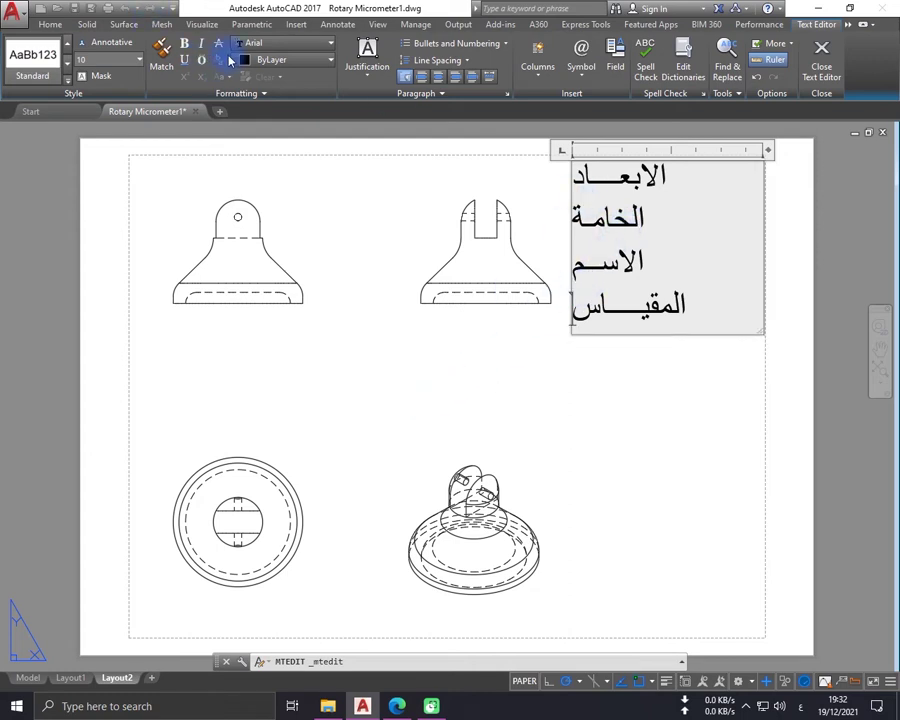
- Close the text editor and add a vertical 30.86 dimension for the rounded top, placed left
{"action": "left_click", "coordinate": [340, 24]}
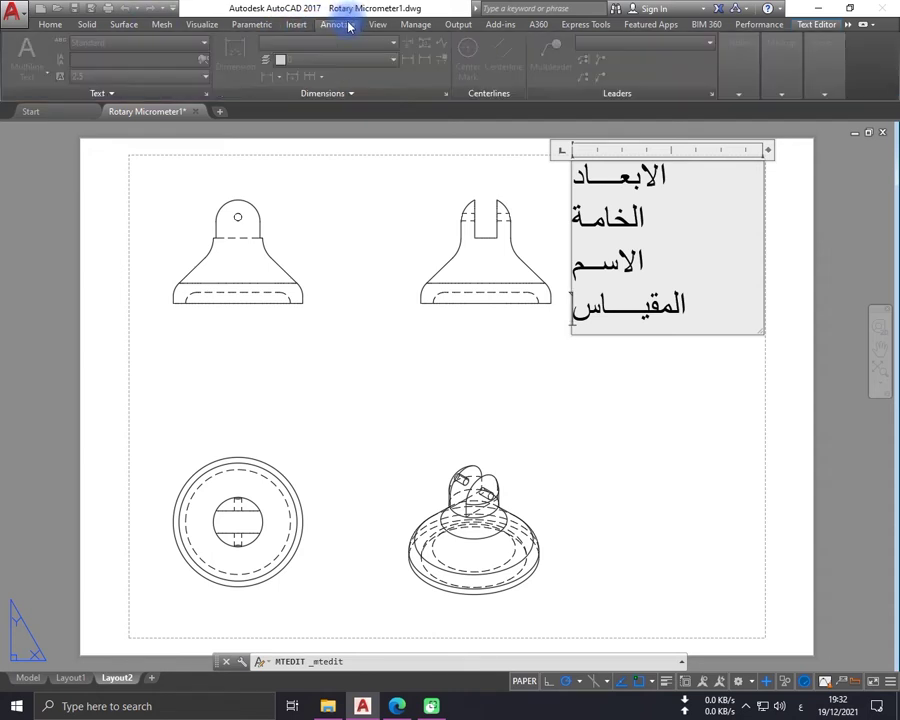
{"action": "left_click", "coordinate": [422, 168]}
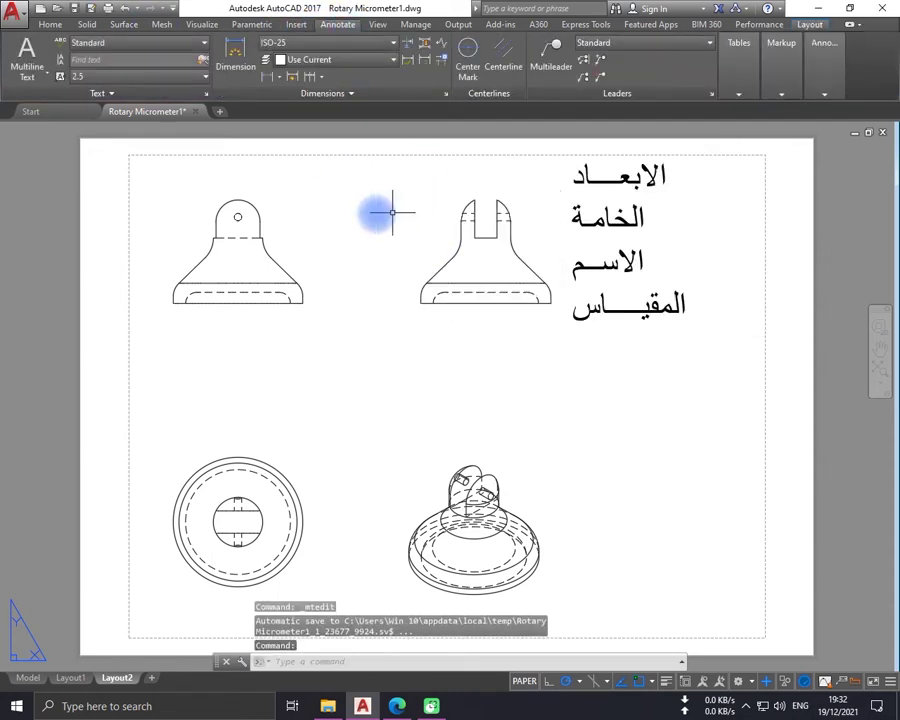
{"action": "left_click", "coordinate": [236, 56]}
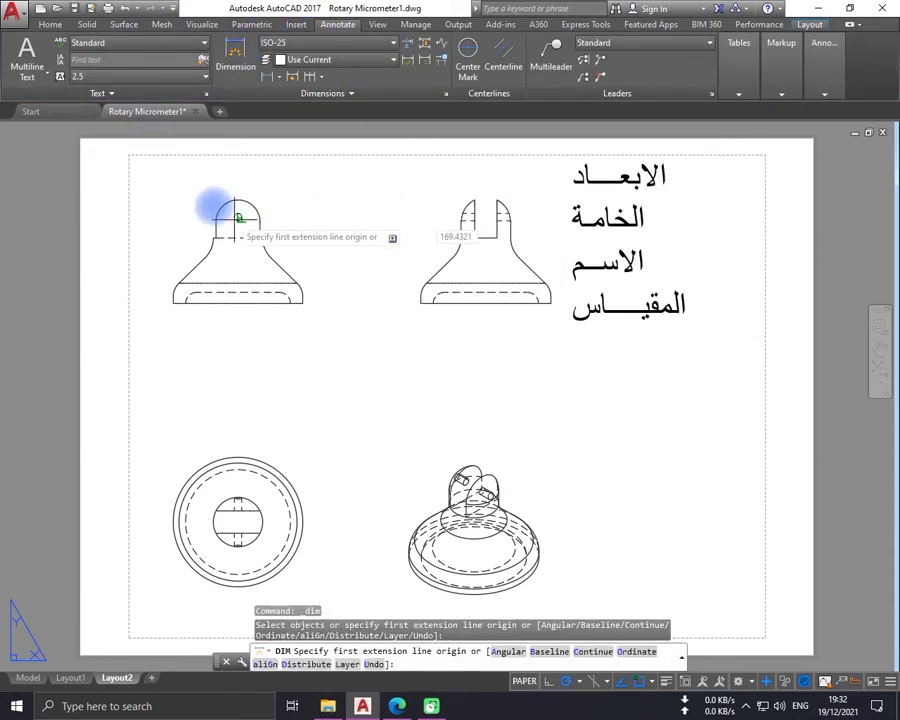
{"action": "scroll", "coordinate": [213, 209], "scroll_direction": "up", "scroll_amount": 4}
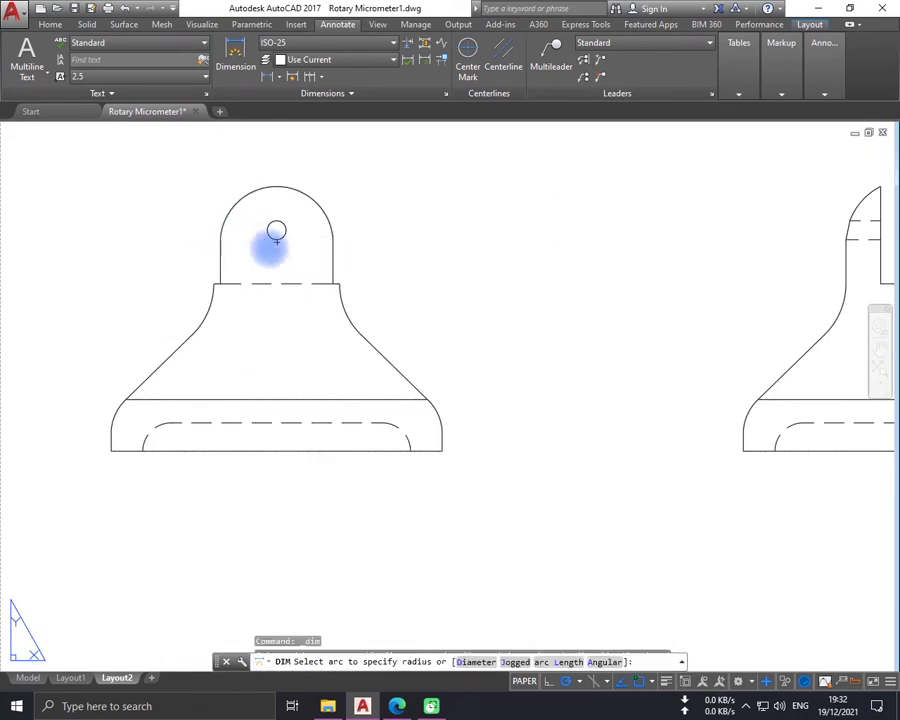
{"action": "left_click", "coordinate": [276, 186]}
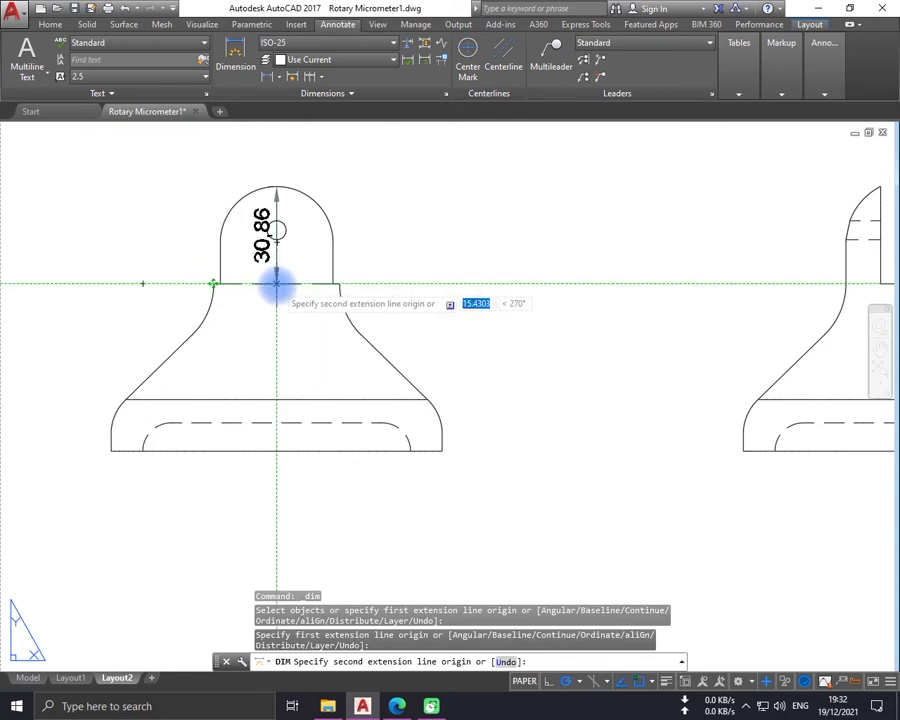
{"action": "left_click", "coordinate": [277, 286]}
{"action": "middle_click_drag", "start_coordinate": [172, 276], "coordinate": [305, 280]}
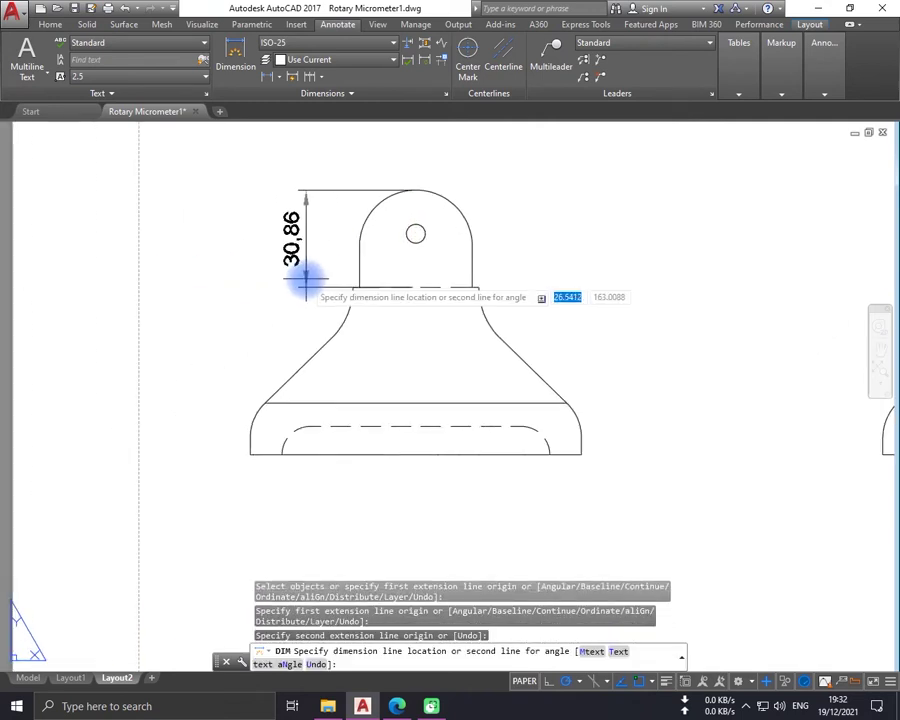
{"action": "left_click", "coordinate": [302, 280]}
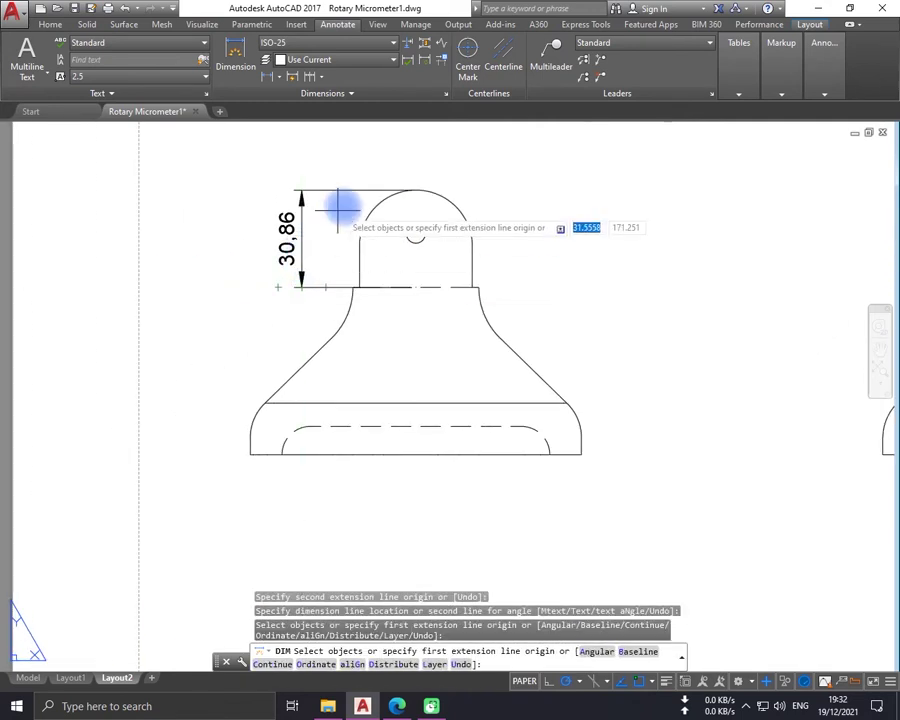
{"action": "type", "text": "c"}
{"action": "key", "text": "Return"}
{"action": "key", "text": "Escape"}
- Try grip-stretching the 30.86 dimension, then delete it from the front view
{"action": "left_click", "coordinate": [300, 188]}
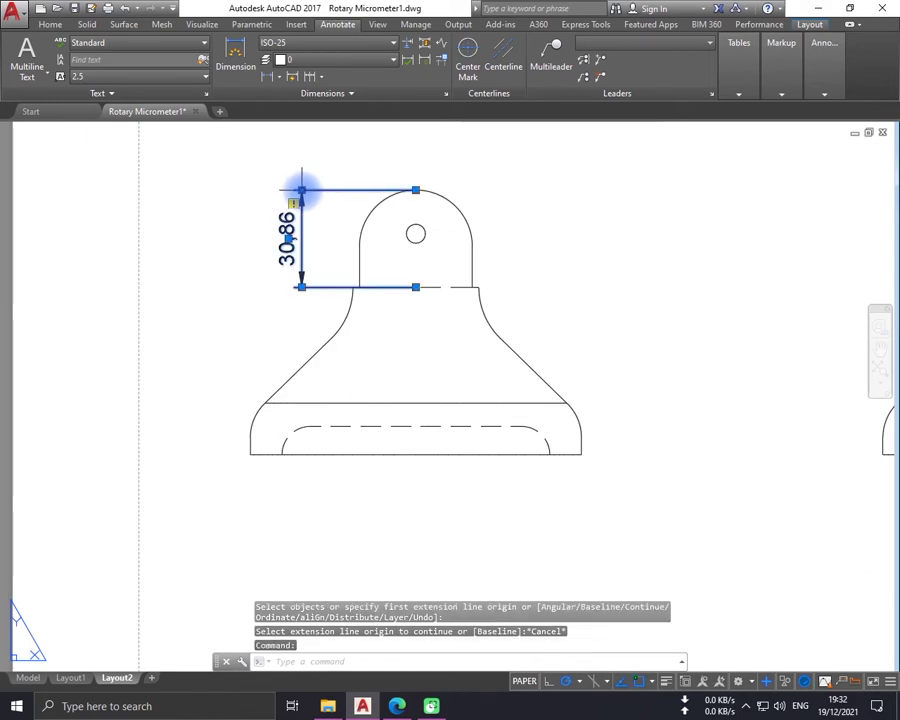
{"action": "left_click", "coordinate": [301, 190]}
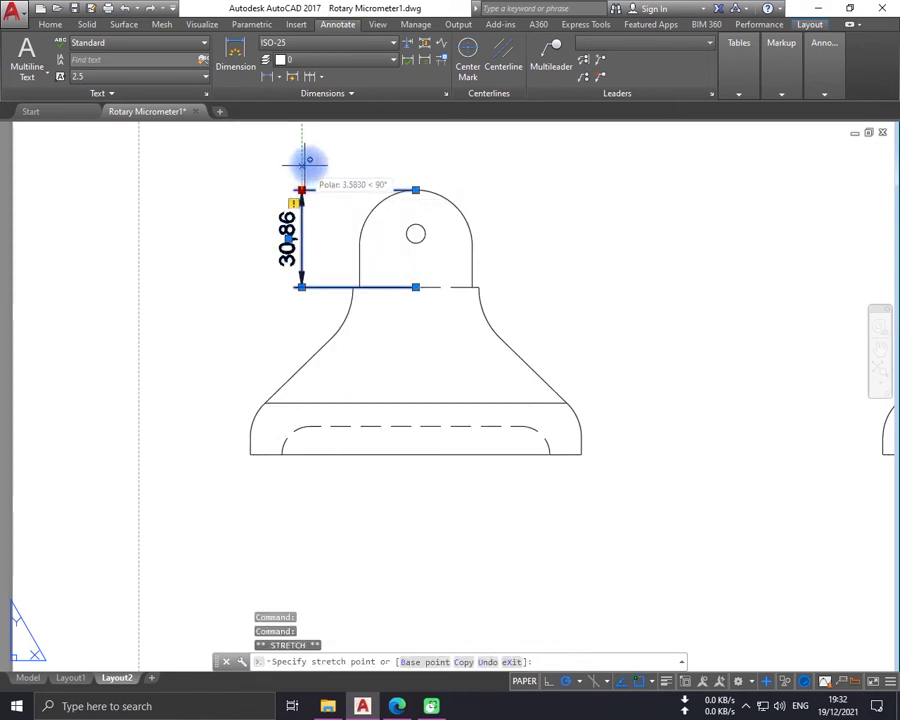
{"action": "key", "text": "Escape"}
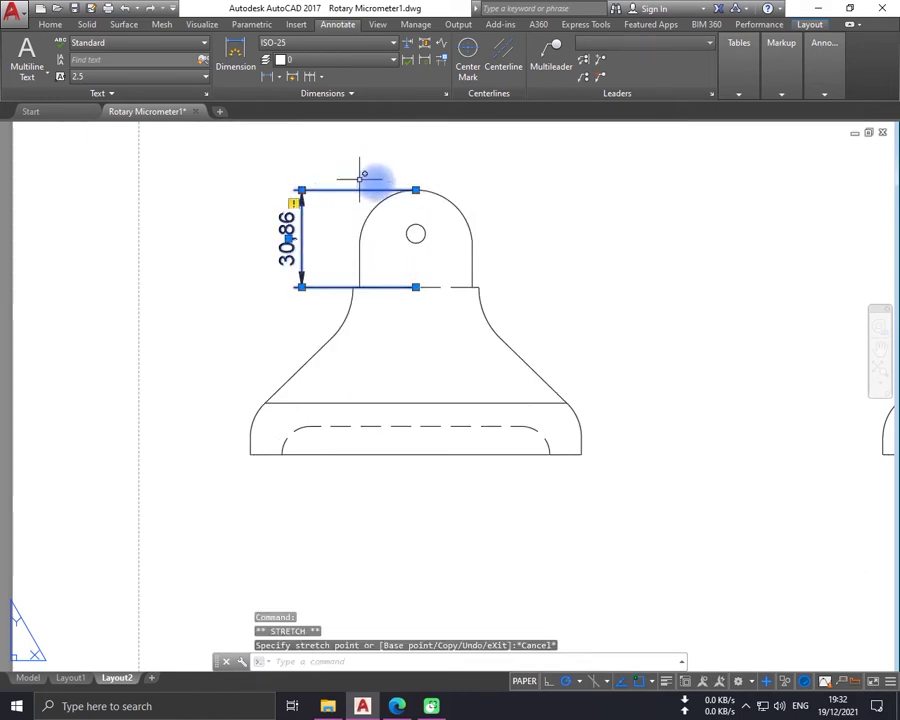
{"action": "left_click", "coordinate": [416, 189]}
{"action": "type", "text": "3"}
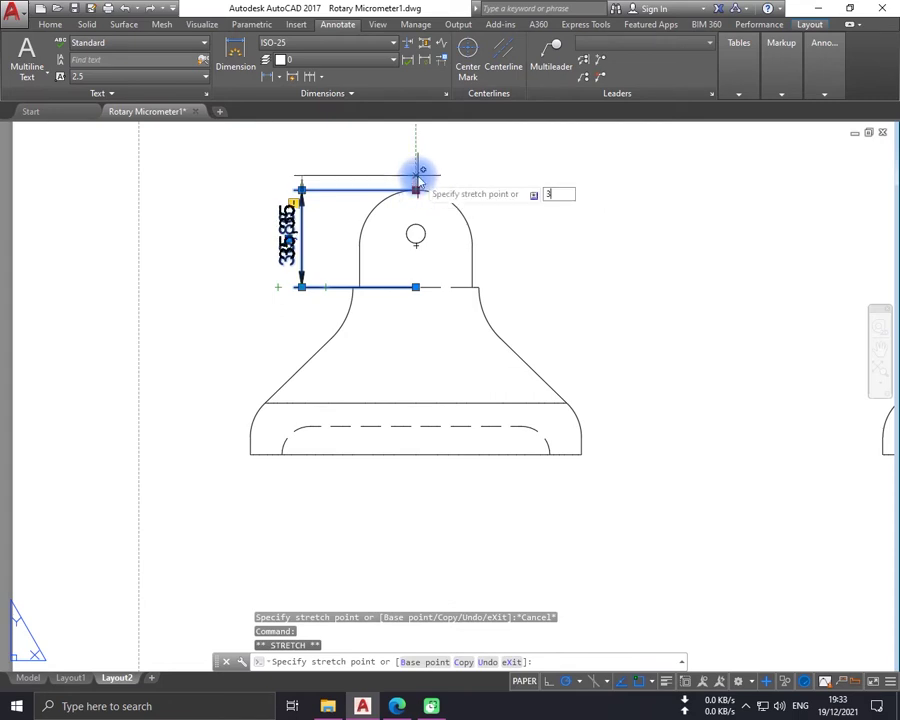
{"action": "key", "text": "Return"}
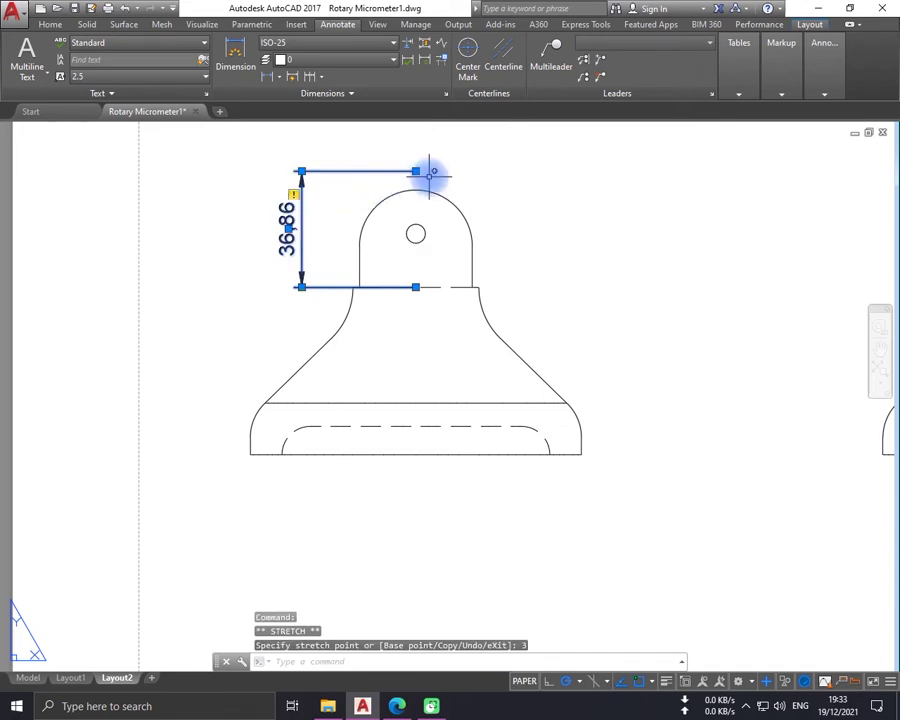
{"action": "left_click", "coordinate": [416, 171]}
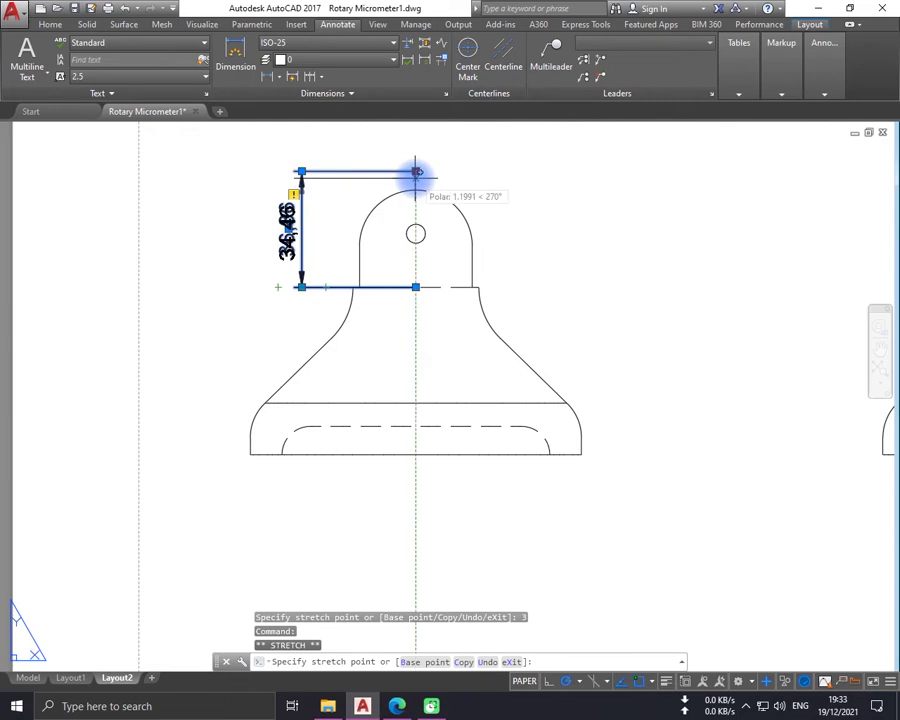
{"action": "type", "text": "2"}
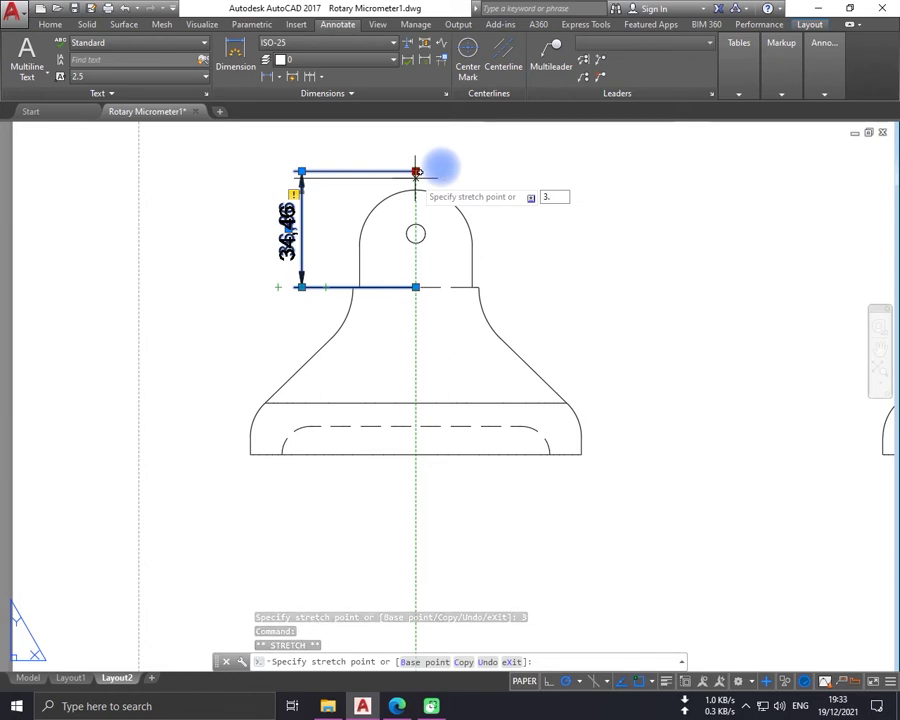
{"action": "type", "text": "86"}
{"action": "key", "text": "Return"}
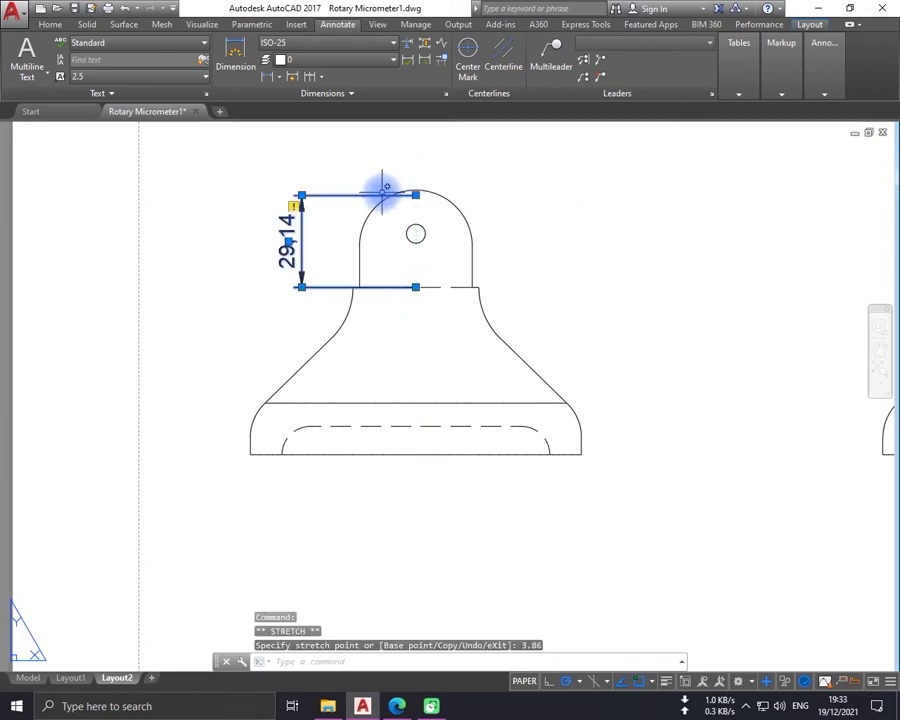
{"action": "left_click", "coordinate": [416, 193]}
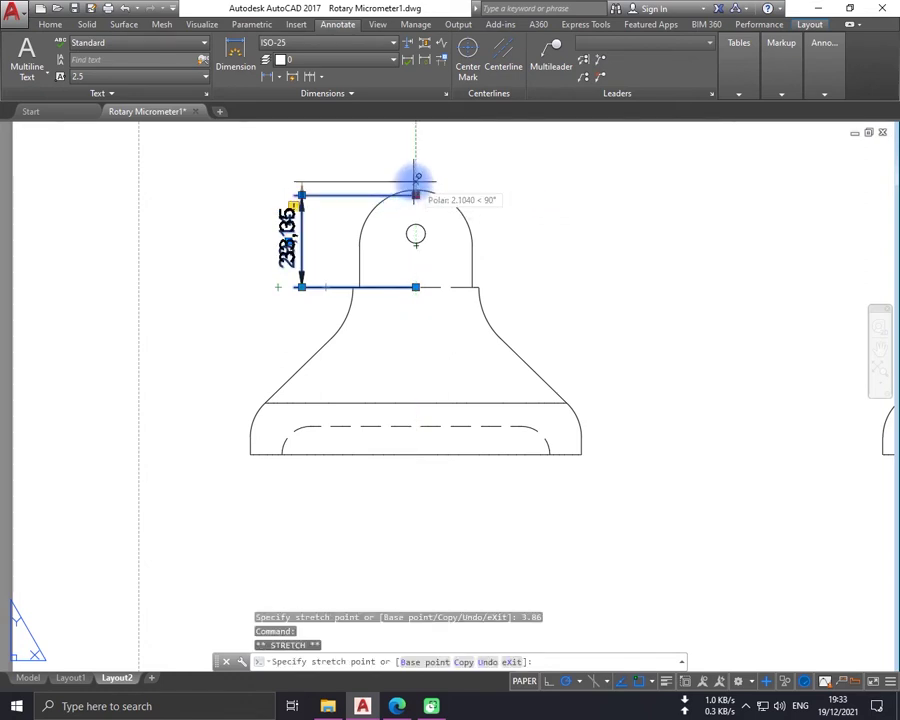
{"action": "key", "text": "Escape"}
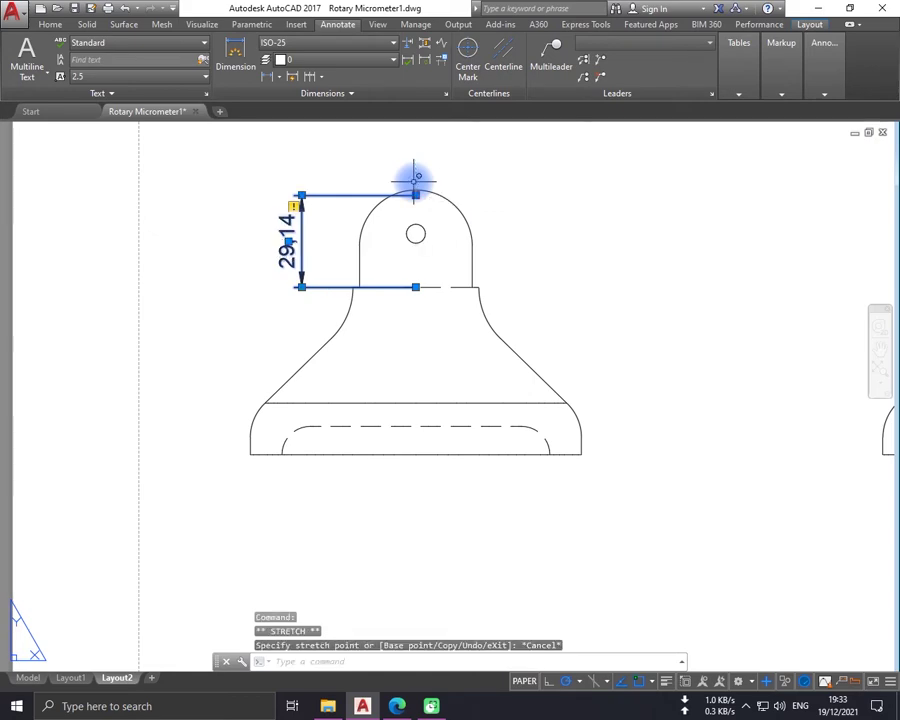
{"action": "scroll", "coordinate": [416, 193], "scroll_direction": "down", "scroll_amount": 5}
{"action": "scroll", "coordinate": [428, 241], "scroll_direction": "up", "scroll_amount": 1}
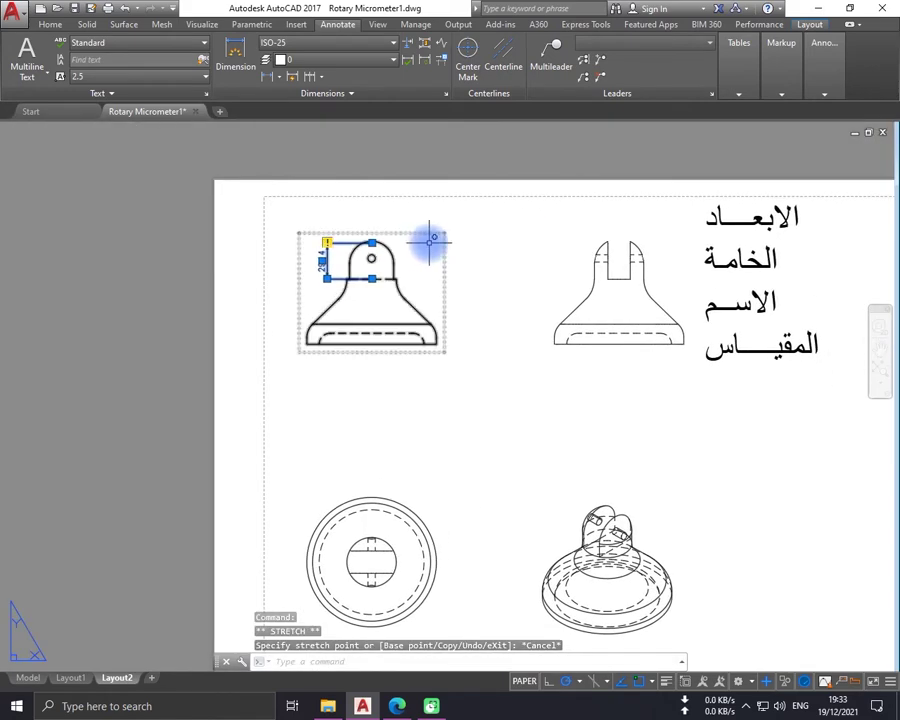
{"action": "key", "text": "Delete"}
- Add a Ø6 diameter dimension to the small hole in the front view's rounded top
{"action": "scroll", "coordinate": [410, 243], "scroll_direction": "up", "scroll_amount": 3}
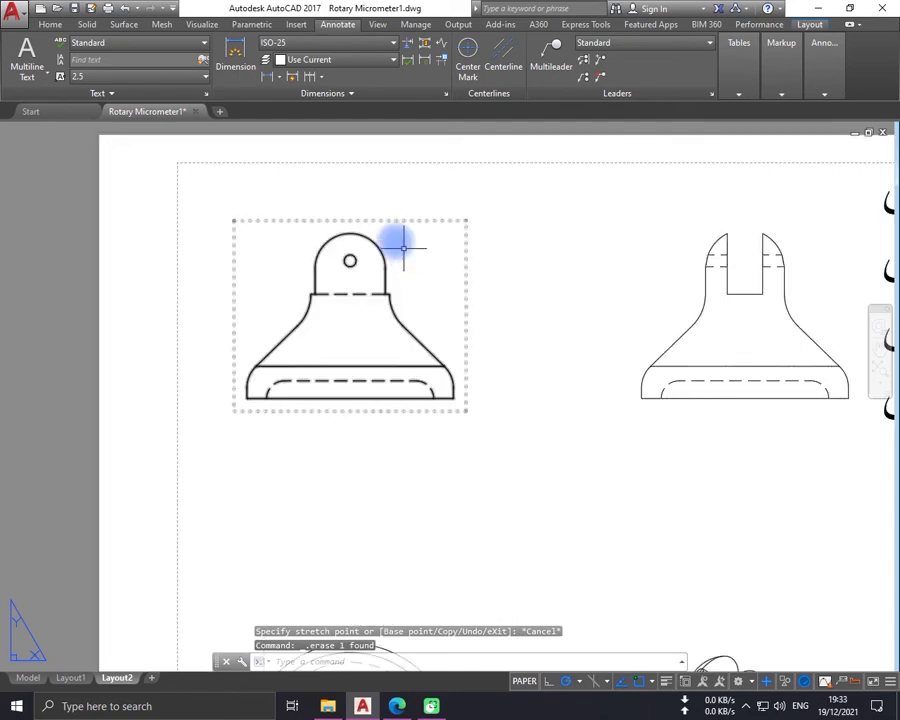
{"action": "left_click", "coordinate": [238, 58]}
{"action": "middle_click_drag", "start_coordinate": [516, 254], "coordinate": [550, 280]}
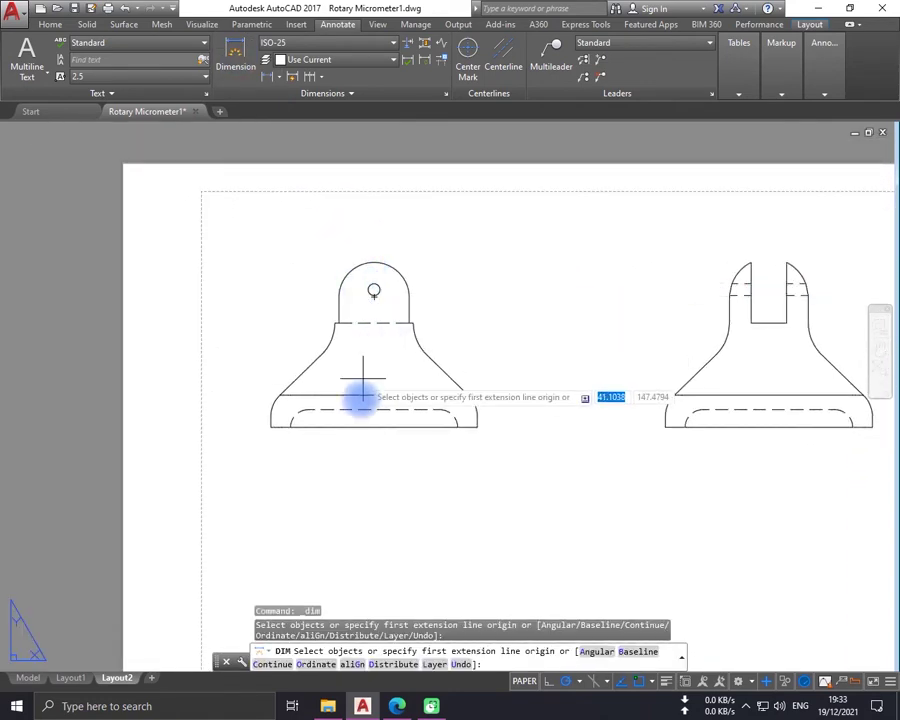
{"action": "scroll", "coordinate": [380, 265], "scroll_direction": "up", "scroll_amount": 4}
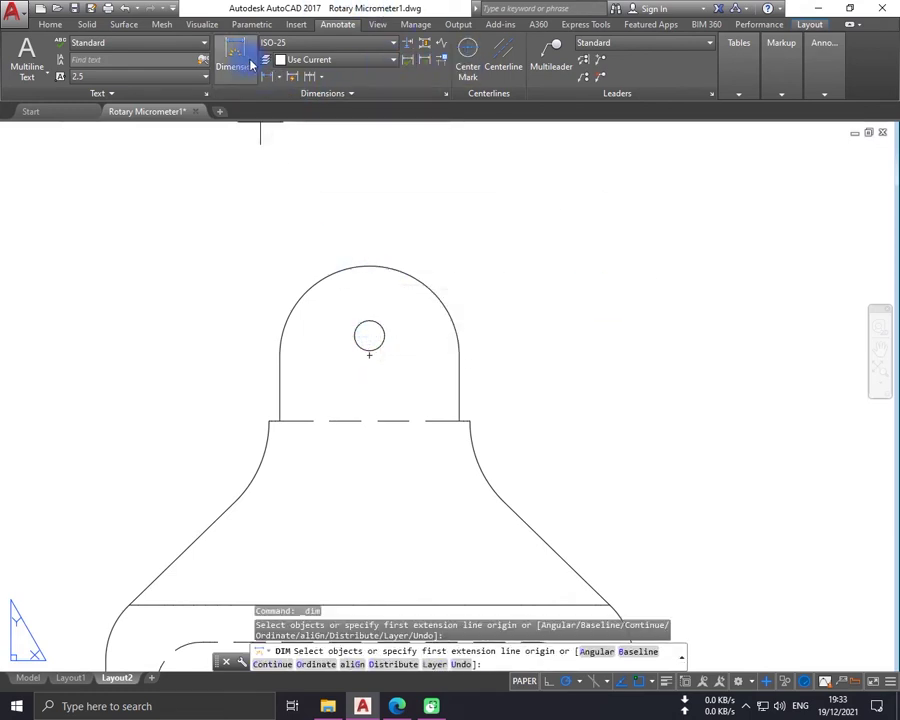
{"action": "left_click", "coordinate": [279, 77]}
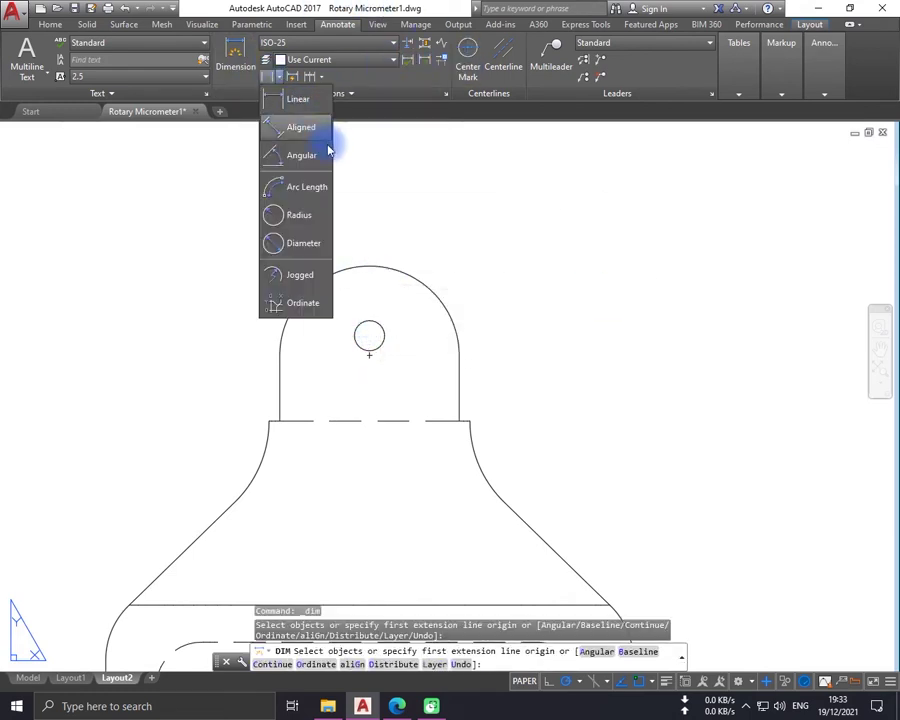
{"action": "left_click", "coordinate": [305, 242]}
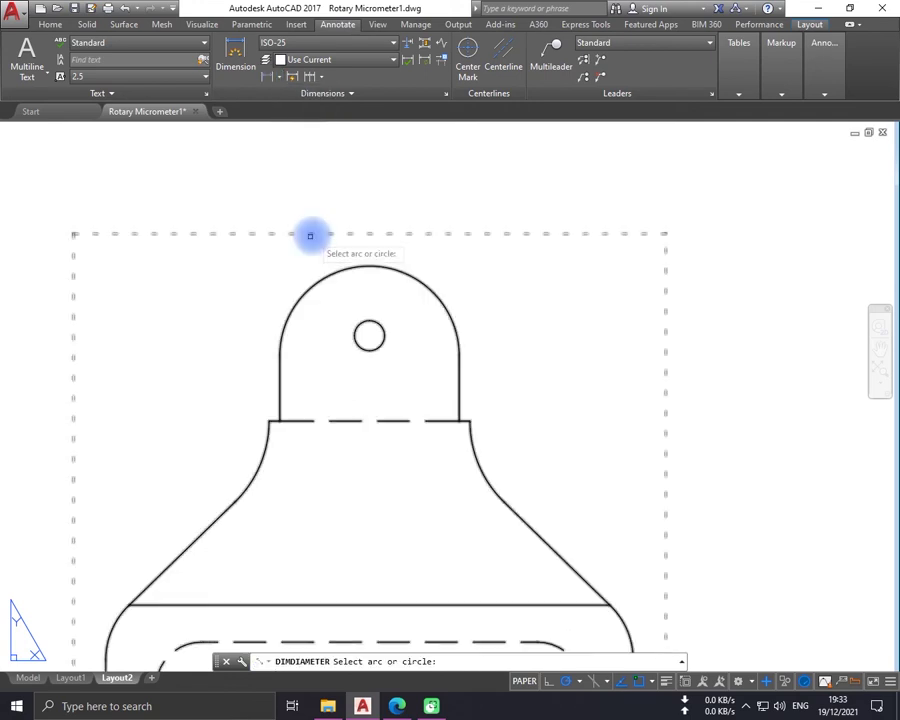
{"action": "left_click", "coordinate": [376, 345]}
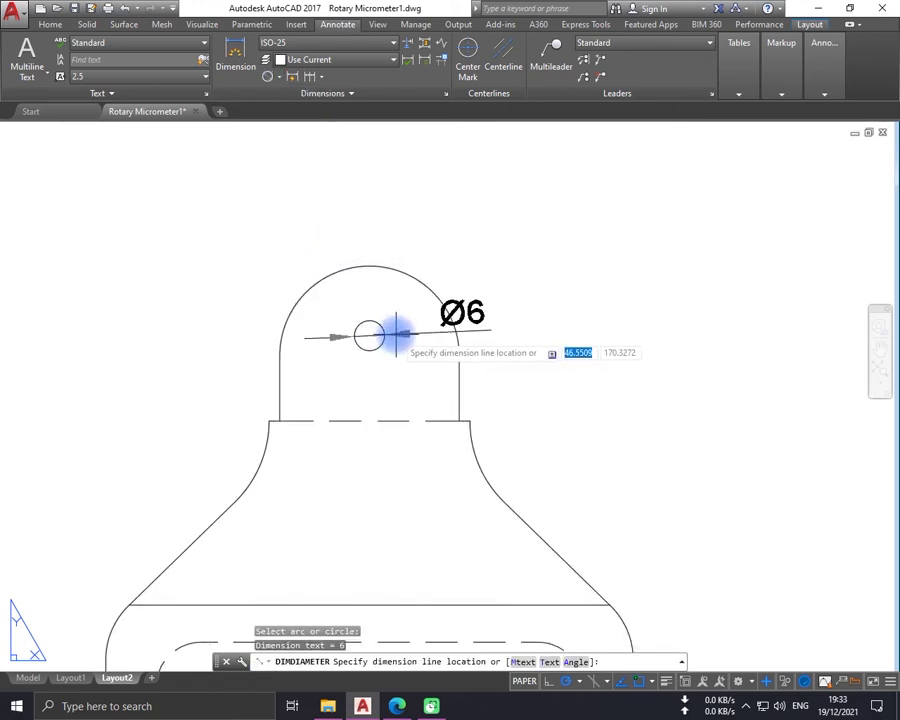
{"action": "left_click", "coordinate": [556, 293]}
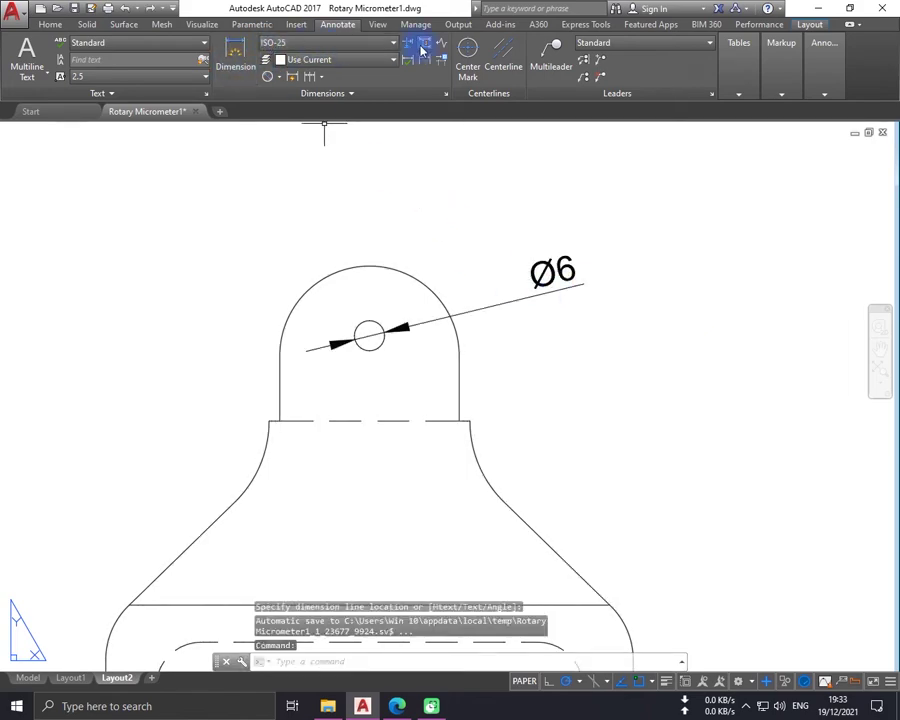
{"action": "scroll", "coordinate": [601, 235], "scroll_direction": "down", "scroll_amount": 3}
{"action": "scroll", "coordinate": [558, 236], "scroll_direction": "up", "scroll_amount": 2}
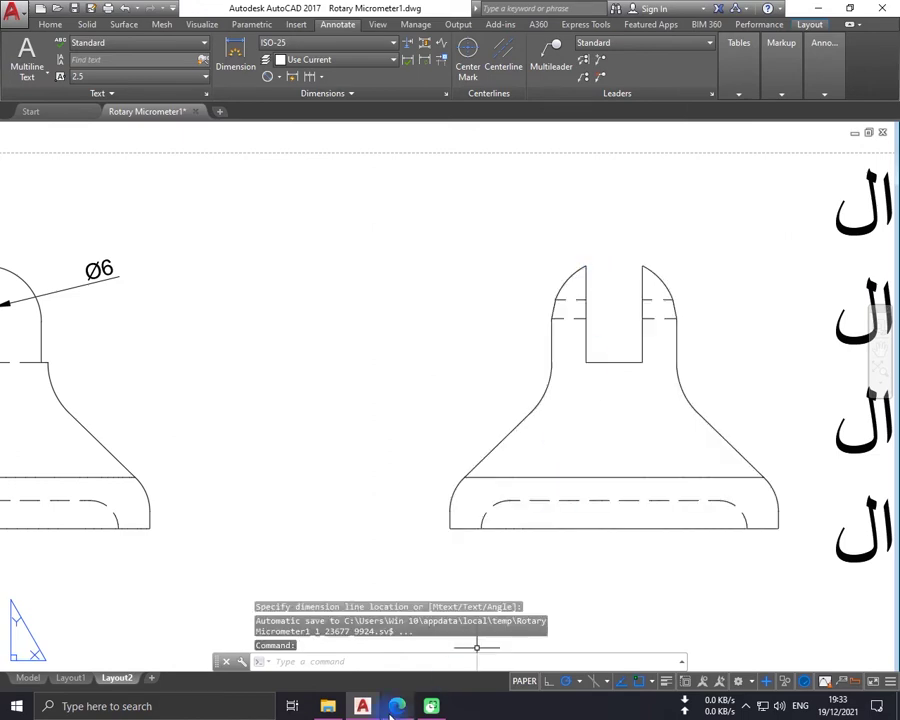
{"action": "key", "text": "alt+Tab"}
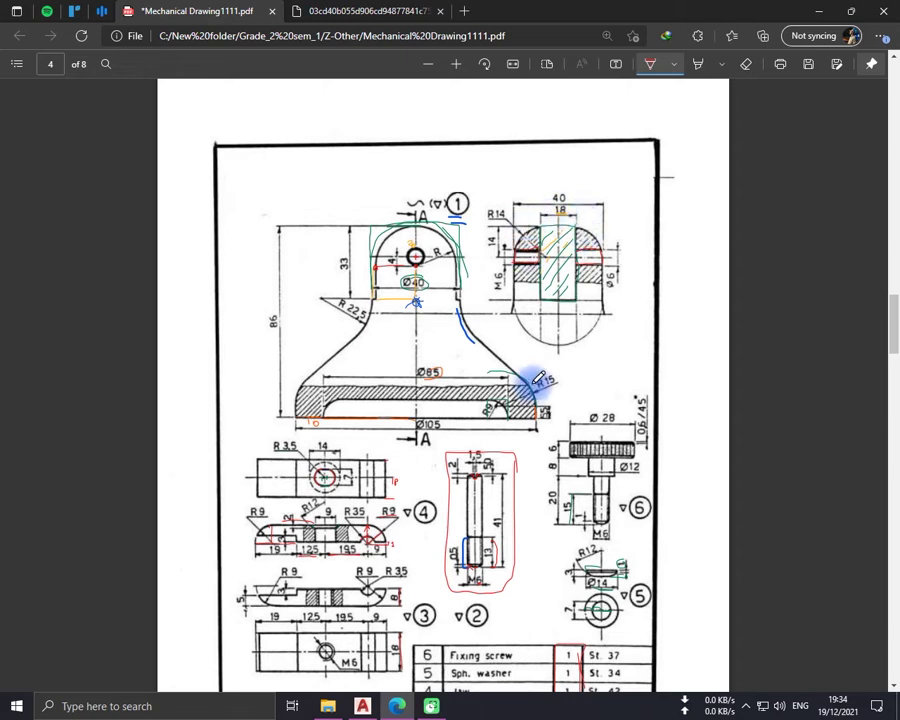
{"action": "left_click", "coordinate": [370, 706]}
- Dimension the side view's slot width as 18, placed above the slot
{"action": "left_click", "coordinate": [480, 330]}
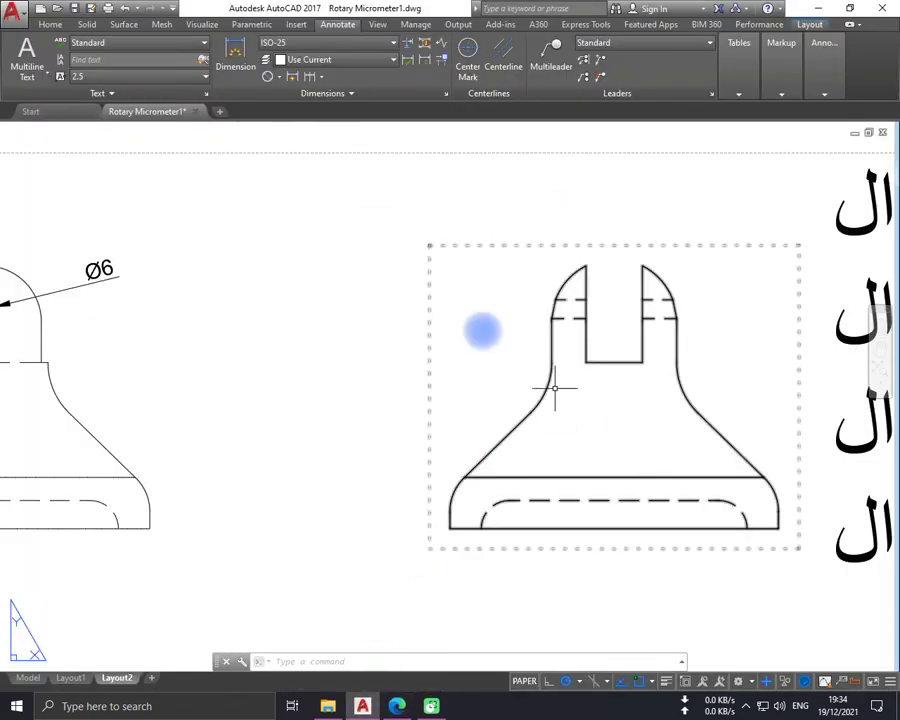
{"action": "left_click", "coordinate": [235, 55]}
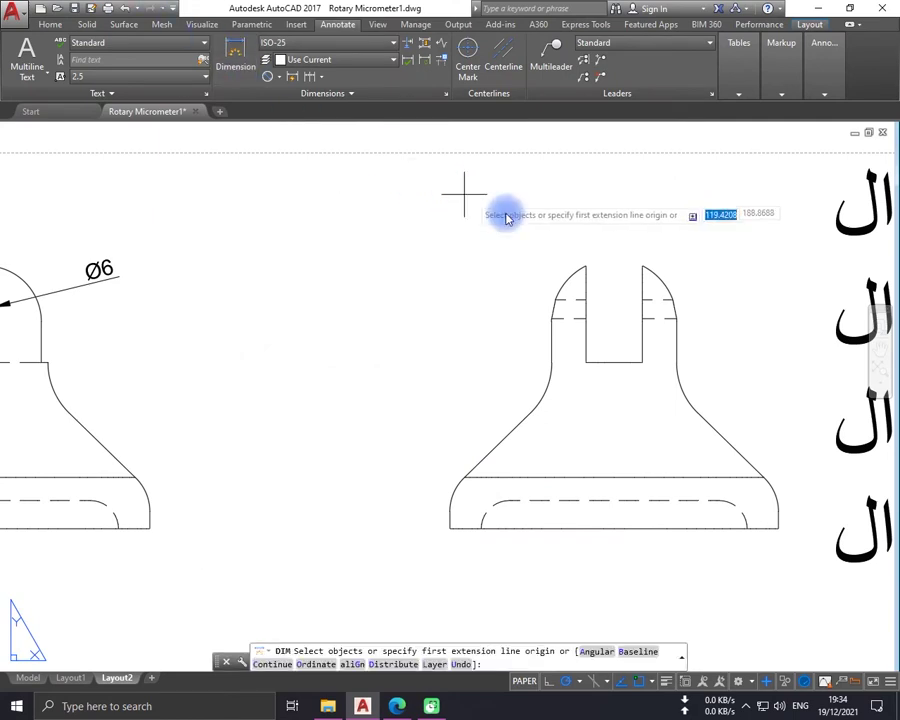
{"action": "key", "text": "Return"}
{"action": "left_click", "coordinate": [641, 263]}
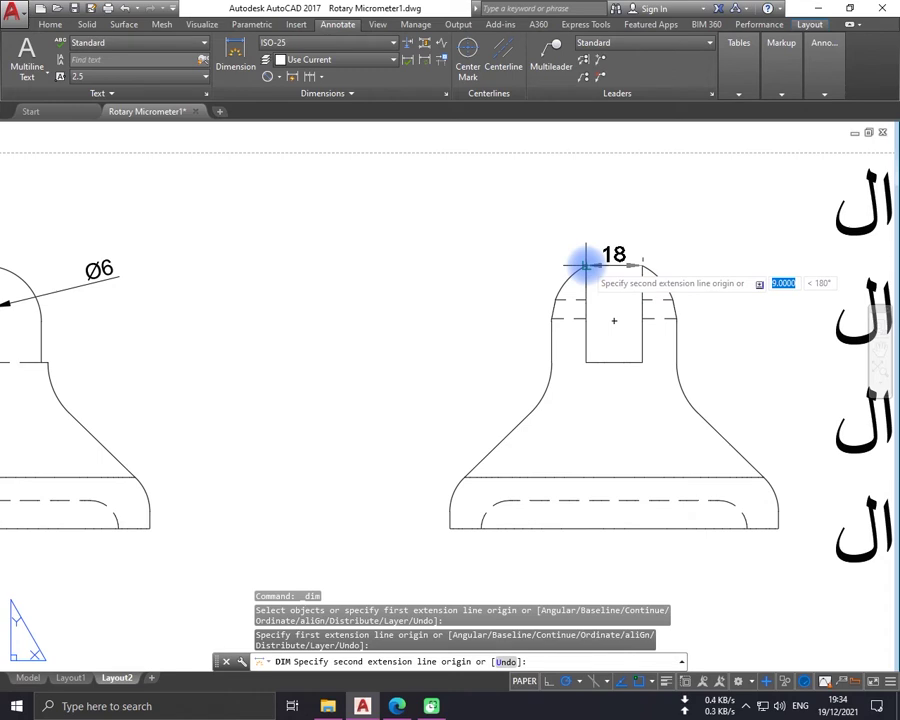
{"action": "left_click", "coordinate": [586, 263]}
{"action": "left_click", "coordinate": [592, 241]}
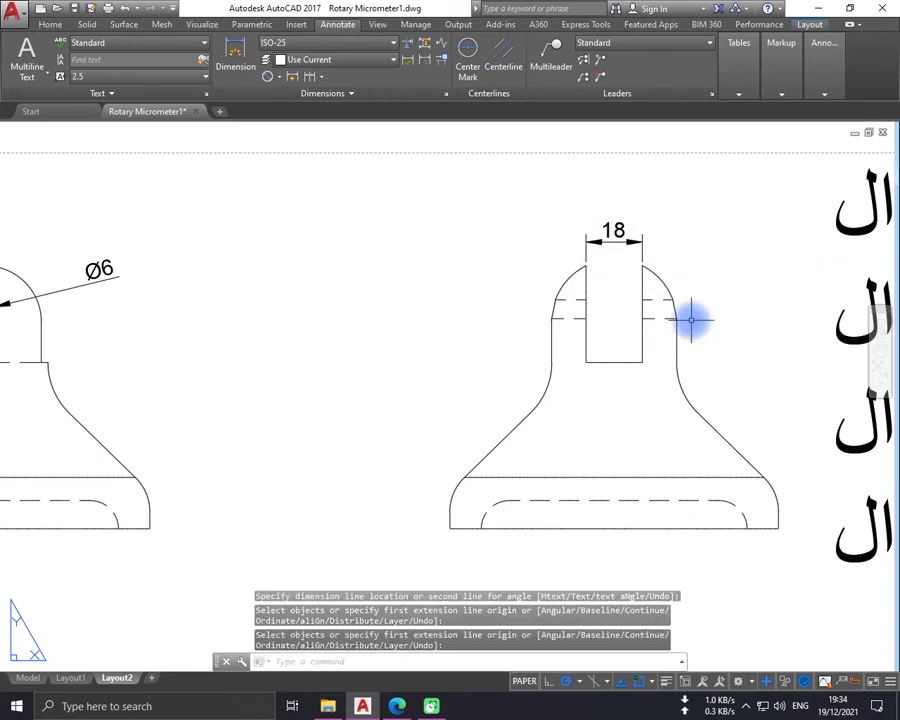
- Add the 39,95 overall top-width dimension above the 18 dimension
{"action": "key", "text": "Return"}
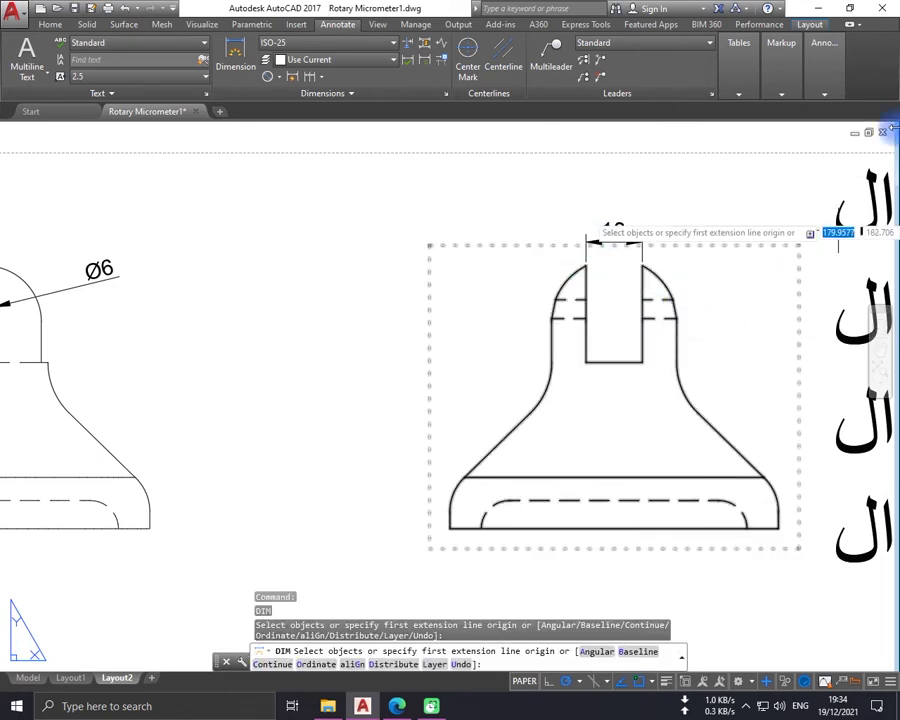
{"action": "left_click", "coordinate": [677, 319]}
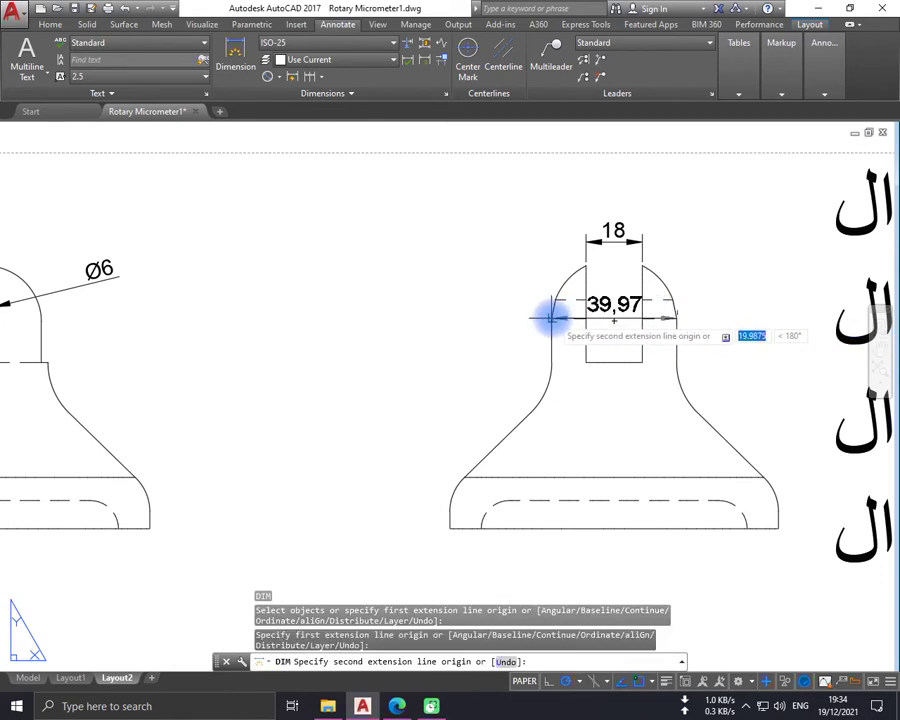
{"action": "key", "text": "Escape"}
{"action": "scroll", "coordinate": [672, 302], "scroll_direction": "up", "scroll_amount": 2}
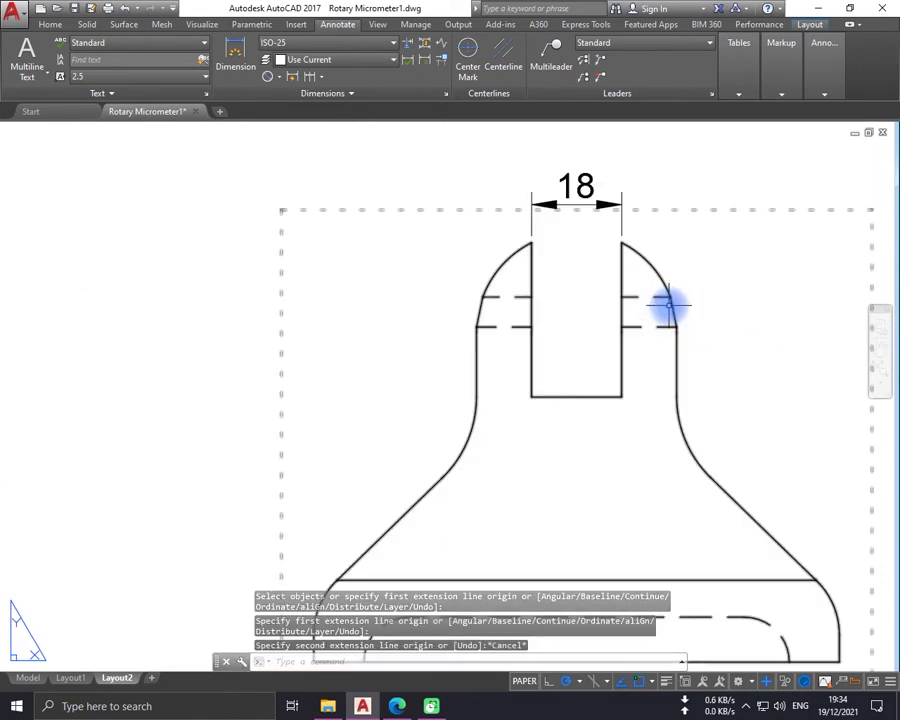
{"action": "scroll", "coordinate": [672, 302], "scroll_direction": "up", "scroll_amount": 2}
{"action": "key", "text": "Return"}
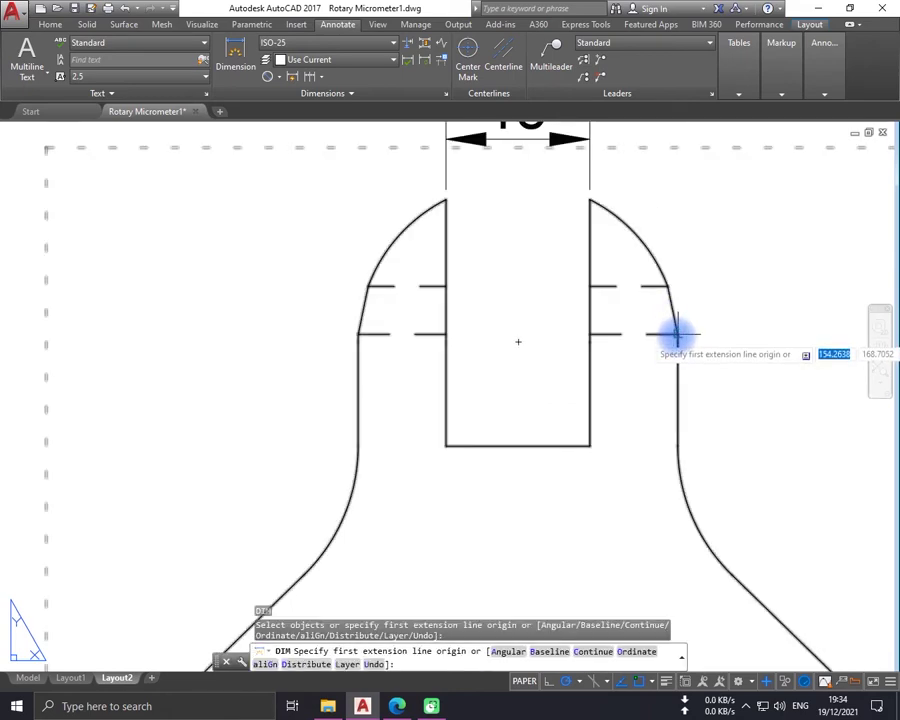
{"action": "left_click", "coordinate": [676, 333]}
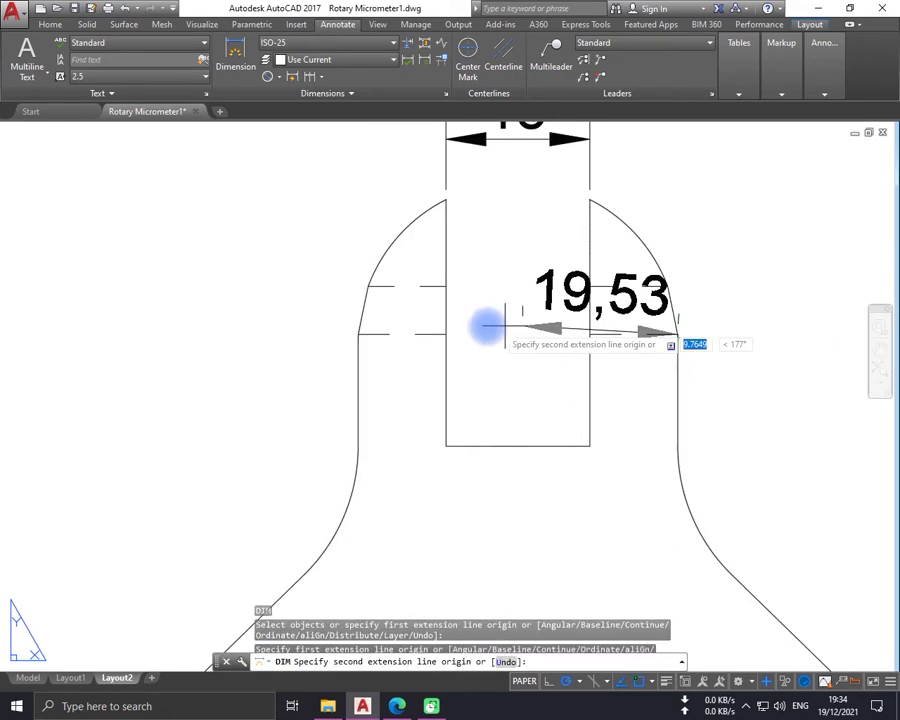
{"action": "left_click", "coordinate": [358, 333]}
{"action": "scroll", "coordinate": [390, 170], "scroll_direction": "down", "scroll_amount": 2}
{"action": "scroll", "coordinate": [410, 244], "scroll_direction": "down", "scroll_amount": 2}
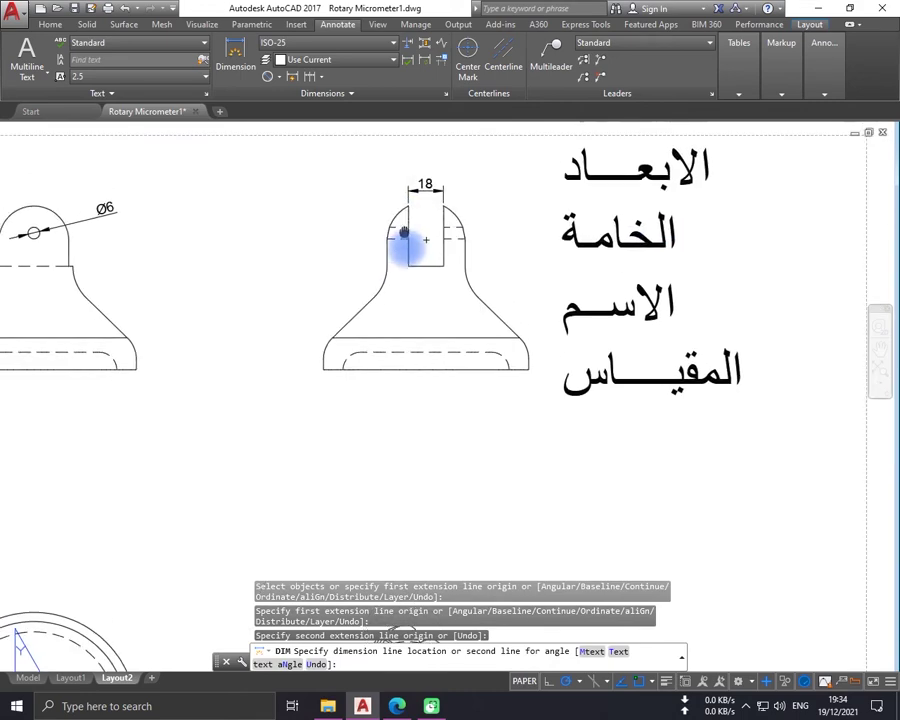
{"action": "scroll", "coordinate": [390, 224], "scroll_direction": "up", "scroll_amount": 2}
{"action": "scroll", "coordinate": [433, 216], "scroll_direction": "up", "scroll_amount": 2}
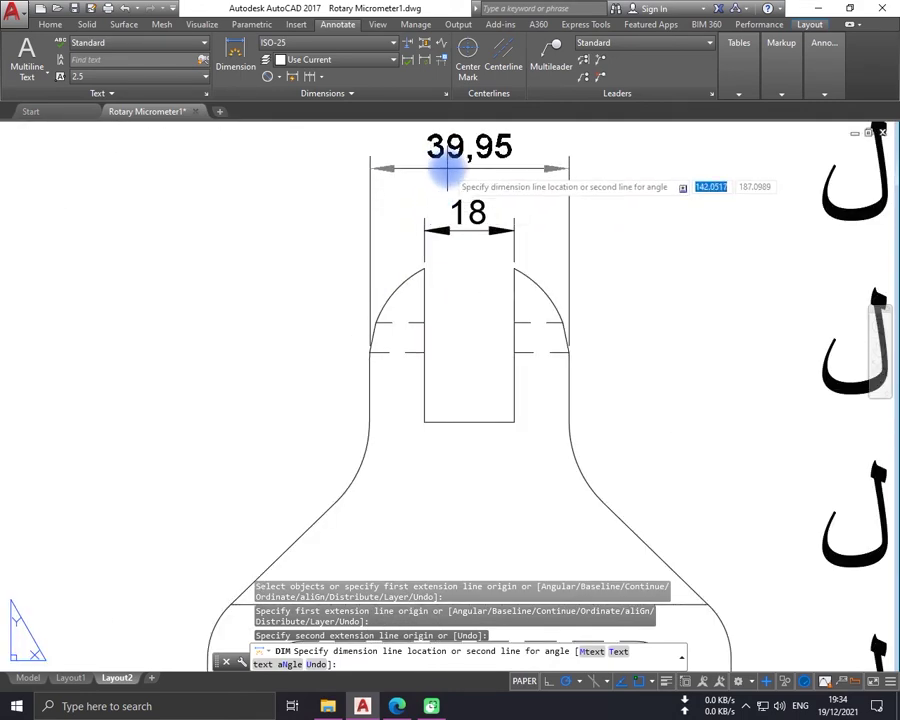
{"action": "left_click", "coordinate": [441, 178]}
{"action": "middle_click_drag", "start_coordinate": [441, 180], "coordinate": [473, 232]}
{"action": "key", "text": "Escape"}
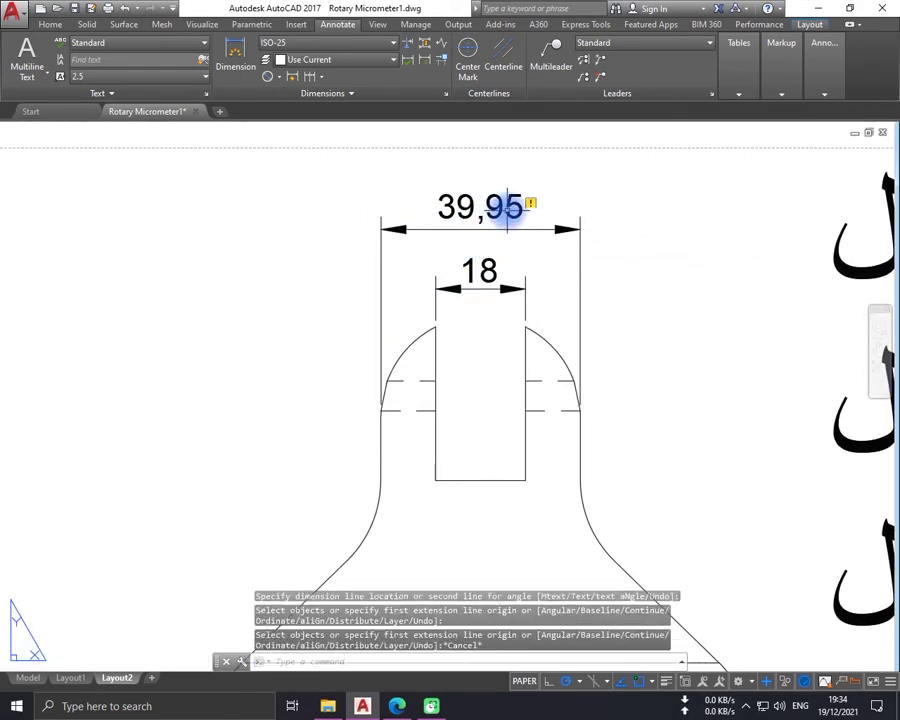
{"action": "left_click", "coordinate": [499, 208]}
- Change the 39,95 dimension text to 40 and keep the edit
{"action": "double_click", "coordinate": [497, 207]}
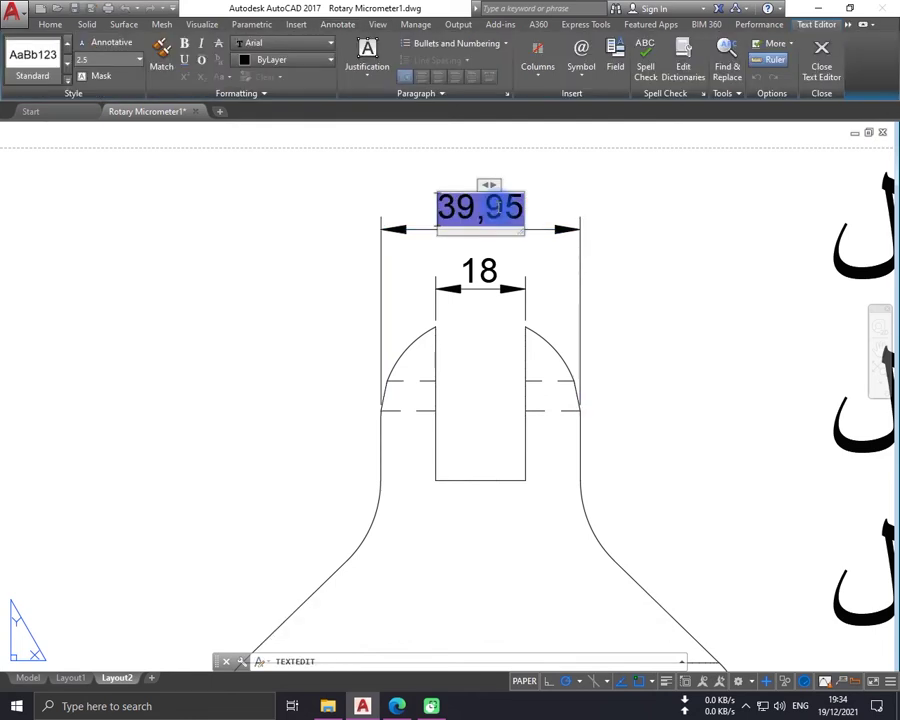
{"action": "type", "text": "40"}
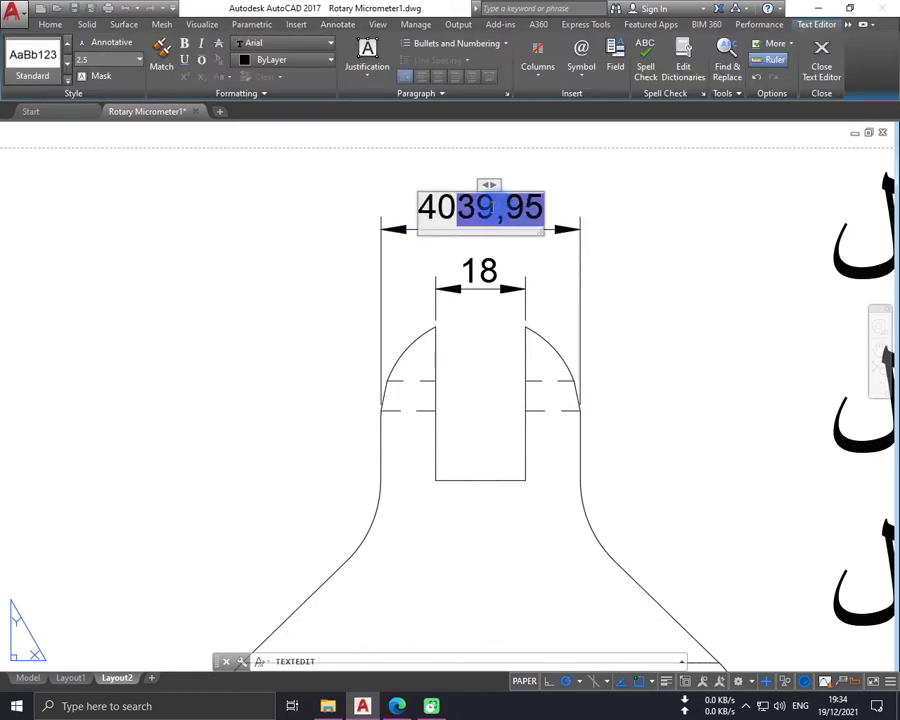
{"action": "key", "text": "Delete"}
{"action": "key", "text": "Escape"}
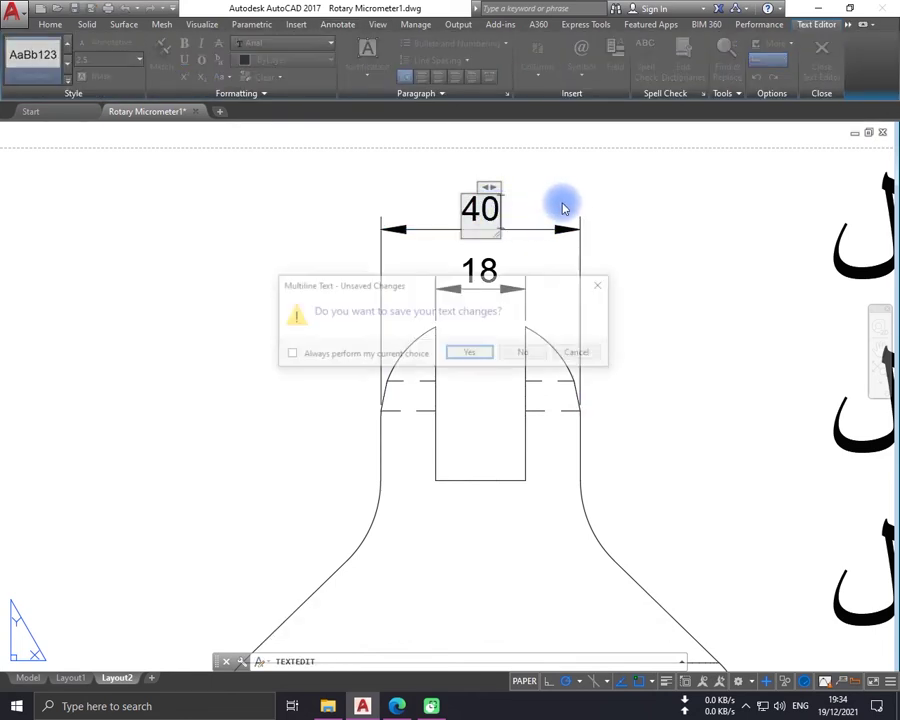
{"action": "left_click", "coordinate": [473, 354]}
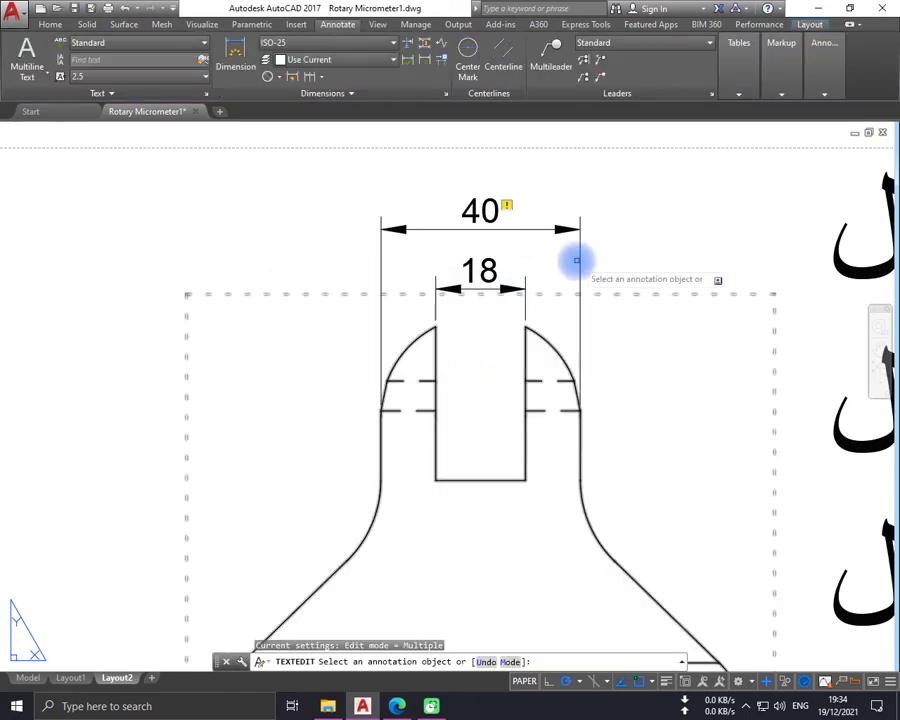
{"action": "key", "text": "Escape"}
{"action": "scroll", "coordinate": [527, 204], "scroll_direction": "down", "scroll_amount": 2}
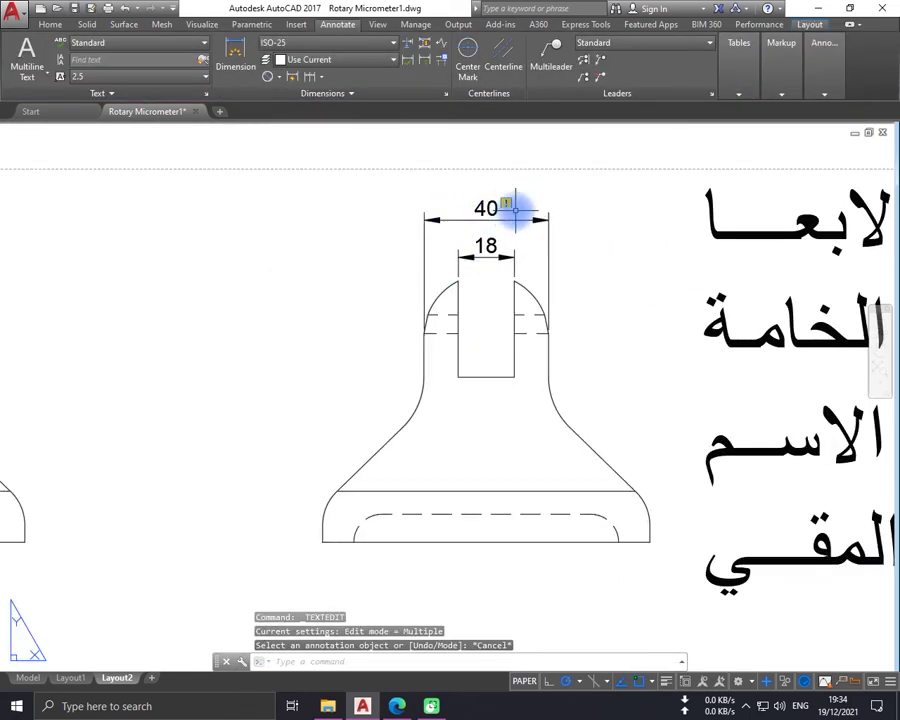
{"action": "left_click", "coordinate": [506, 203]}
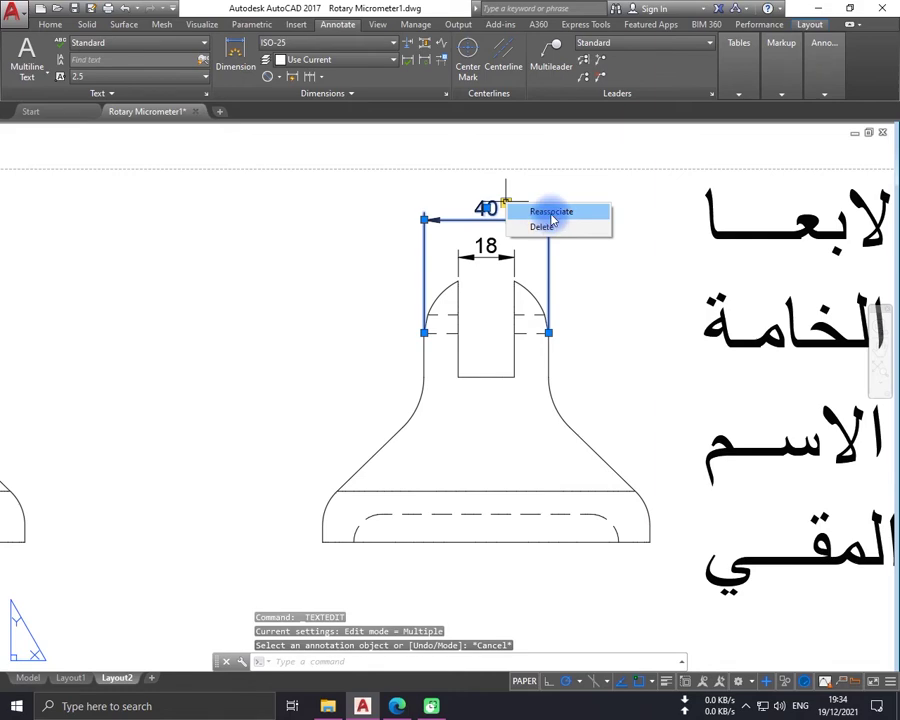
{"action": "left_click", "coordinate": [551, 218]}
{"action": "scroll", "coordinate": [548, 292], "scroll_direction": "up", "scroll_amount": 2}
{"action": "scroll", "coordinate": [544, 306], "scroll_direction": "up", "scroll_amount": 2}
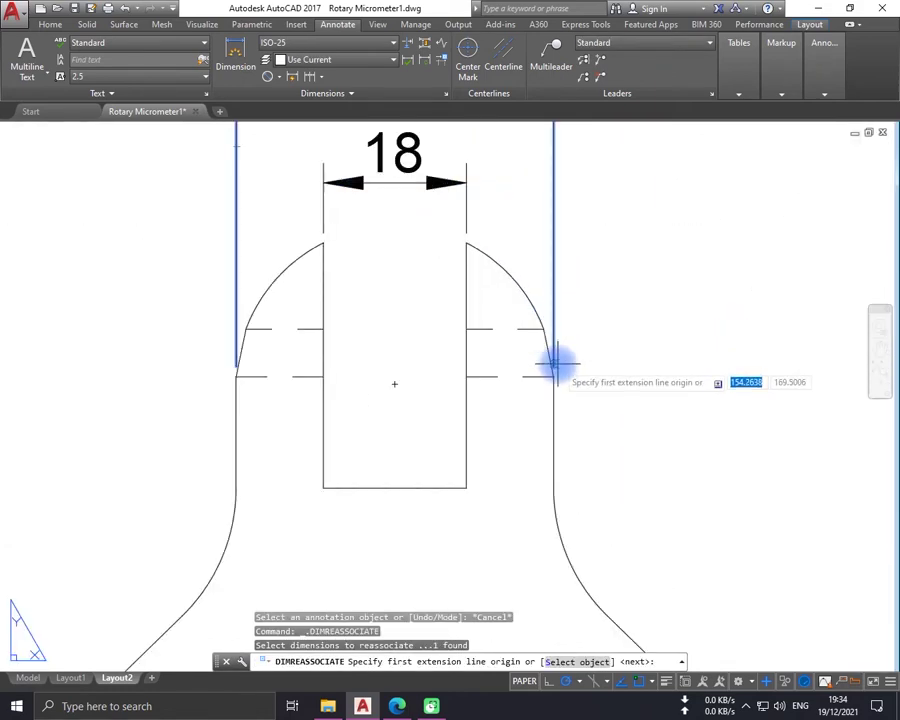
{"action": "left_click", "coordinate": [554, 376]}
{"action": "key", "text": "Return"}
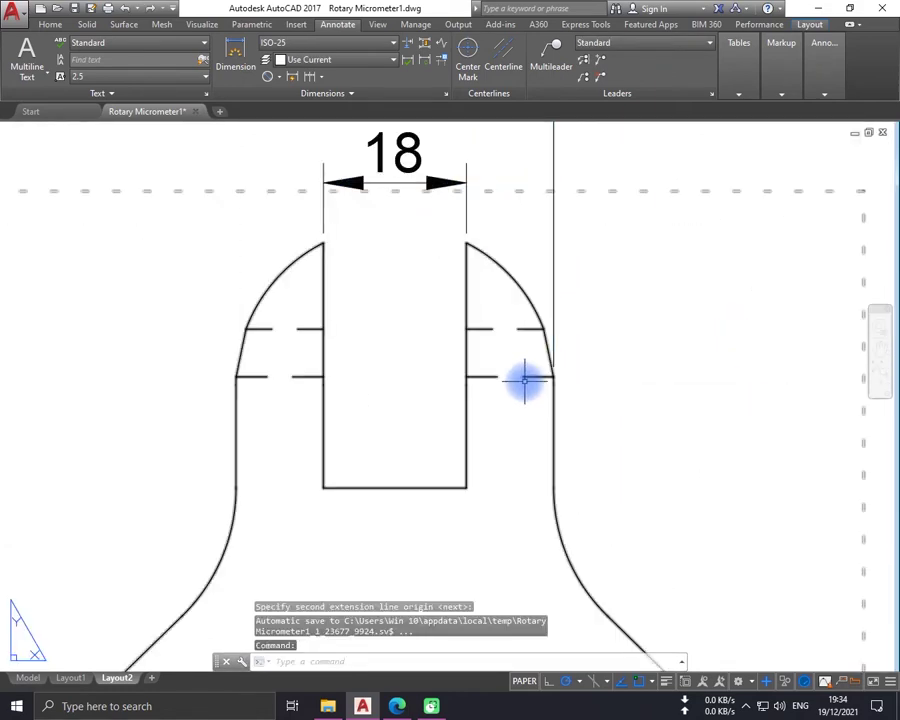
{"action": "scroll", "coordinate": [498, 362], "scroll_direction": "down", "scroll_amount": 2}
{"action": "scroll", "coordinate": [476, 310], "scroll_direction": "down", "scroll_amount": 2}
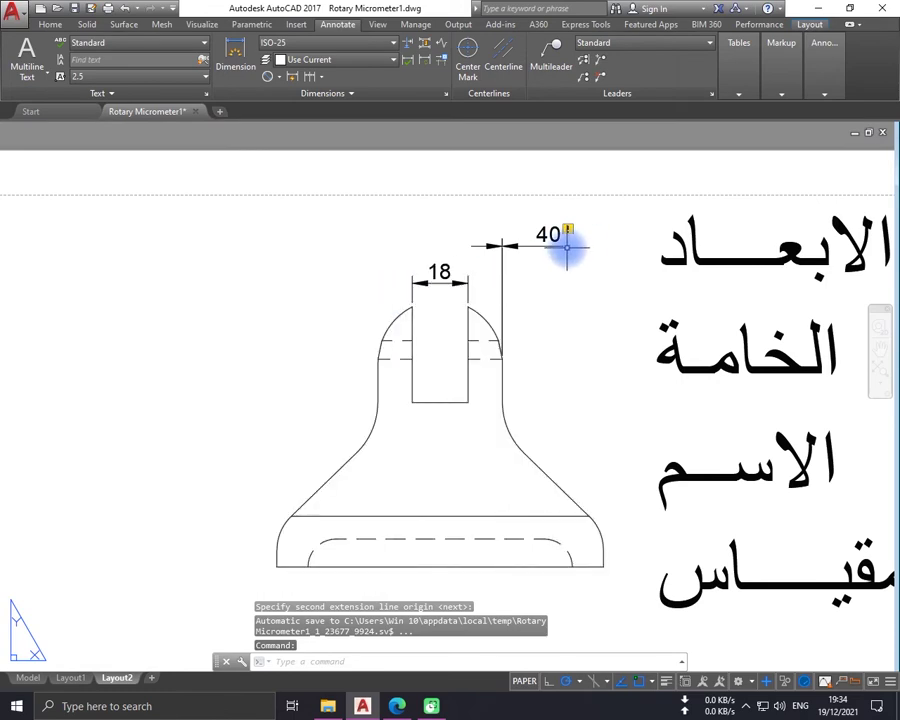
{"action": "key", "text": "ctrl+z"}
{"action": "key", "text": "ctrl+z"}
{"action": "key", "text": "ctrl+z"}
{"action": "key", "text": "ctrl+z"}
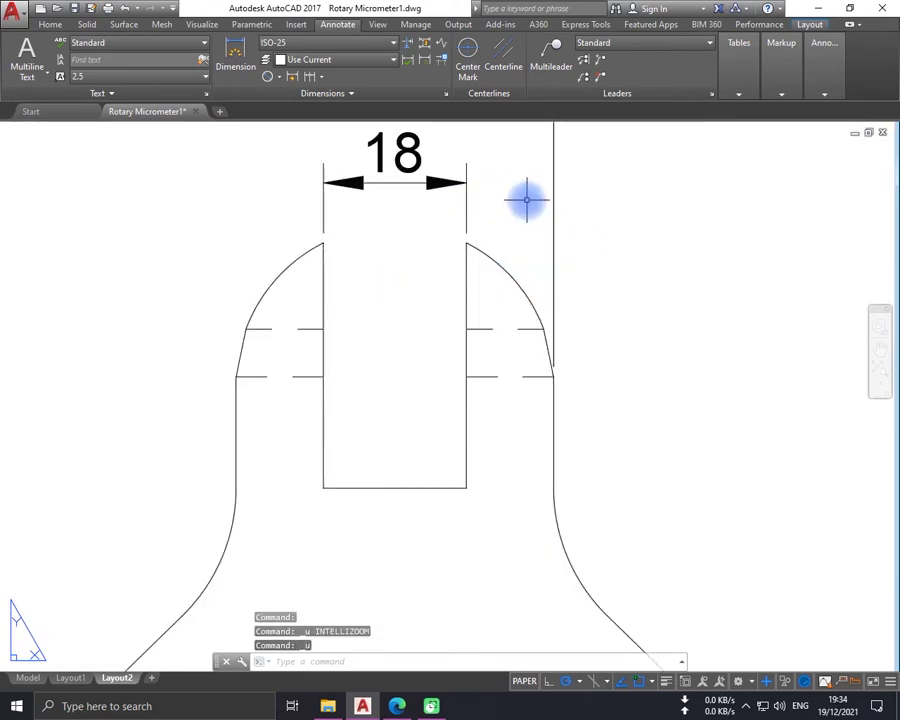
{"action": "key", "text": "ctrl+z"}
{"action": "key", "text": "ctrl+z"}
{"action": "key", "text": "ctrl+z"}
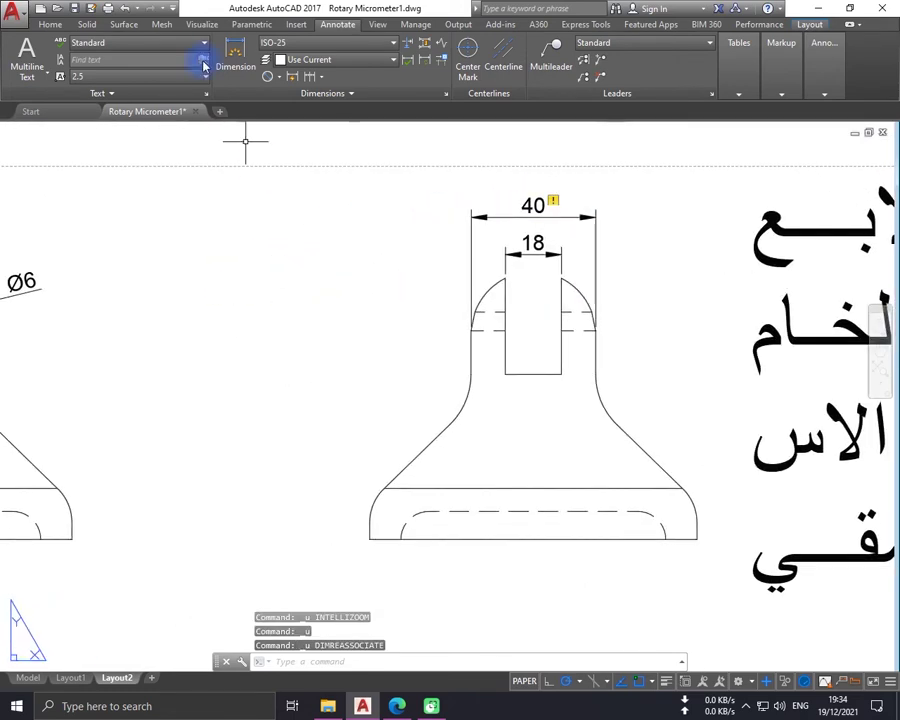
- Dimension the Ø6 view's base with an 85 inner width and a 105 overall width below it
{"action": "left_click", "coordinate": [233, 49]}
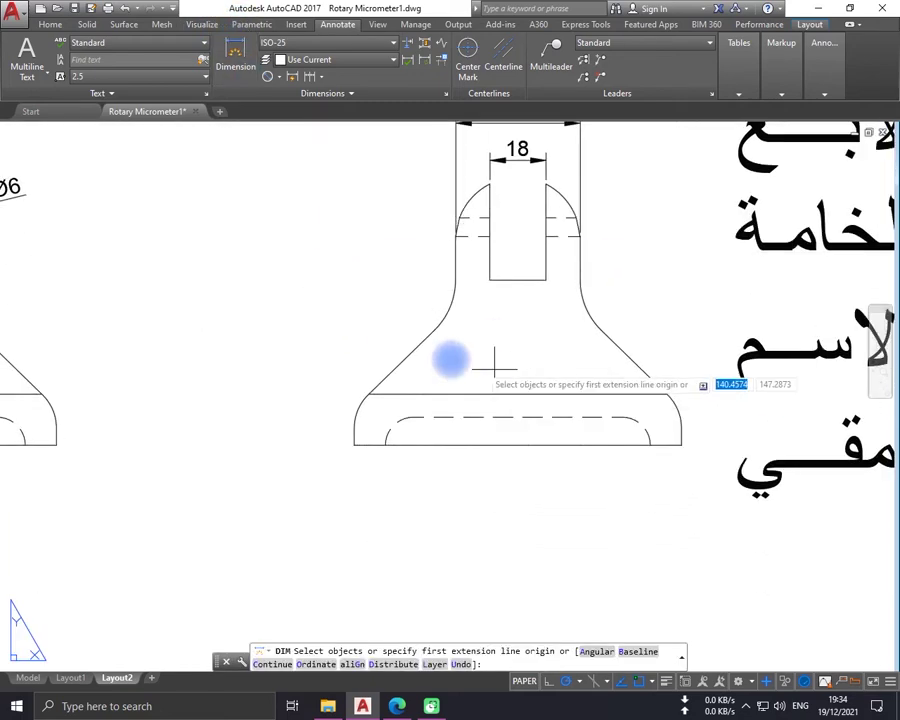
{"action": "middle_click_drag", "start_coordinate": [448, 356], "coordinate": [760, 293]}
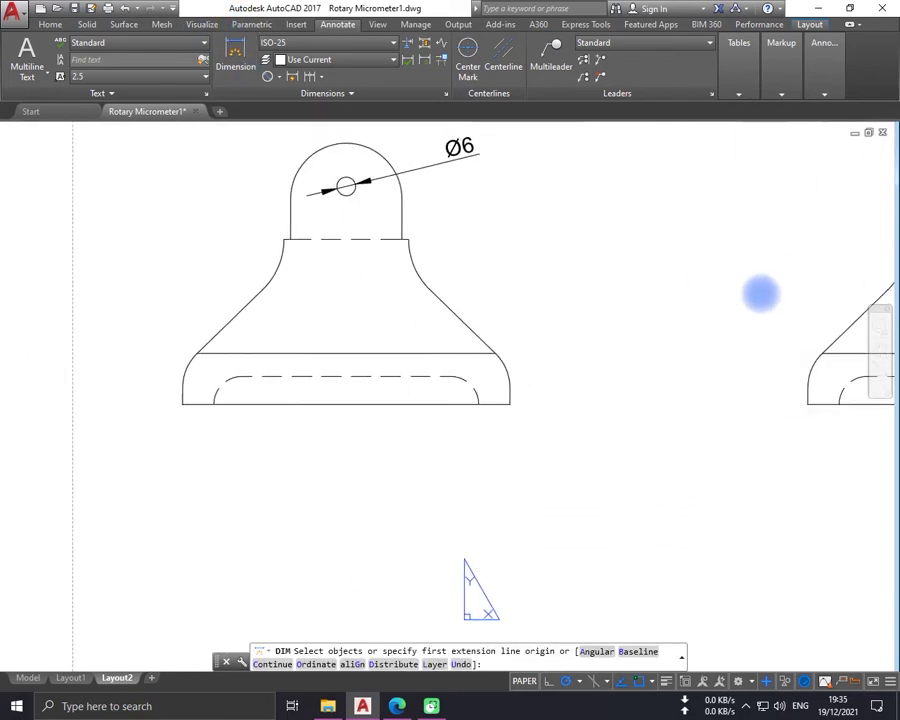
{"action": "left_click", "coordinate": [478, 403]}
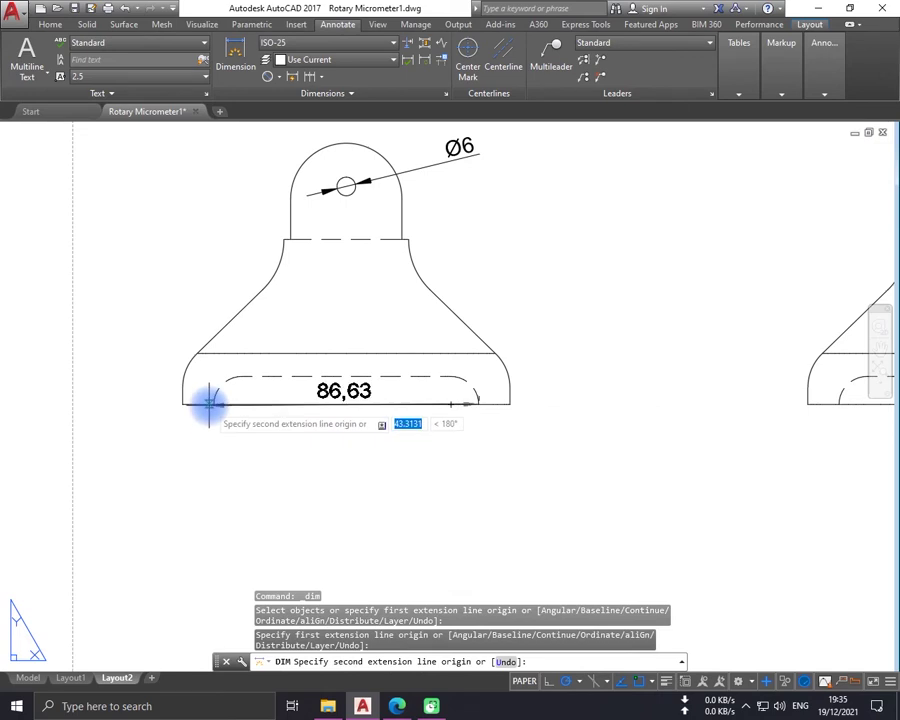
{"action": "left_click", "coordinate": [214, 403]}
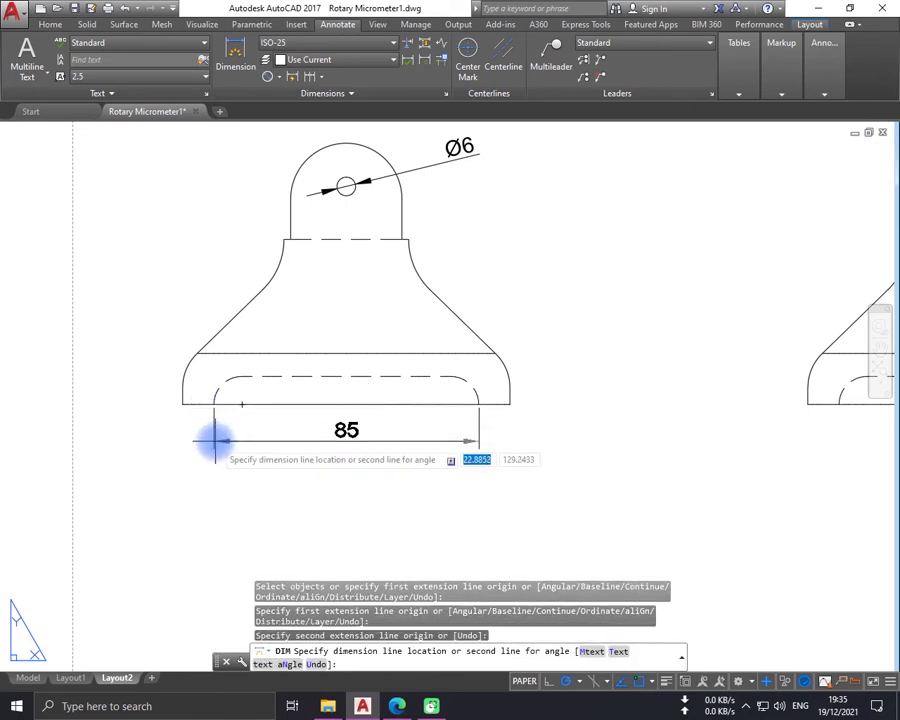
{"action": "left_click", "coordinate": [215, 440]}
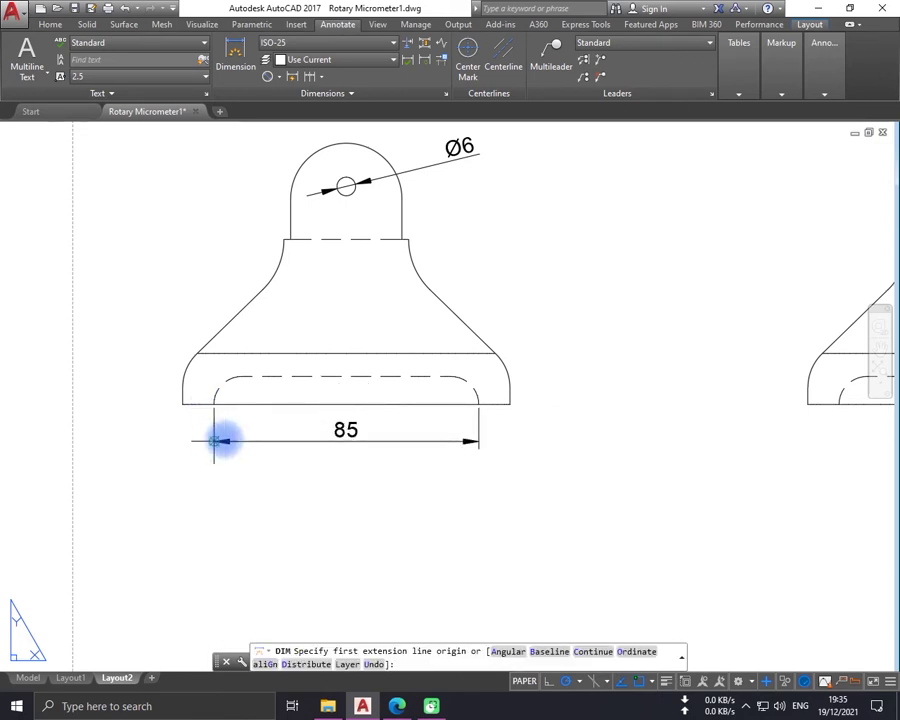
{"action": "left_click", "coordinate": [510, 403]}
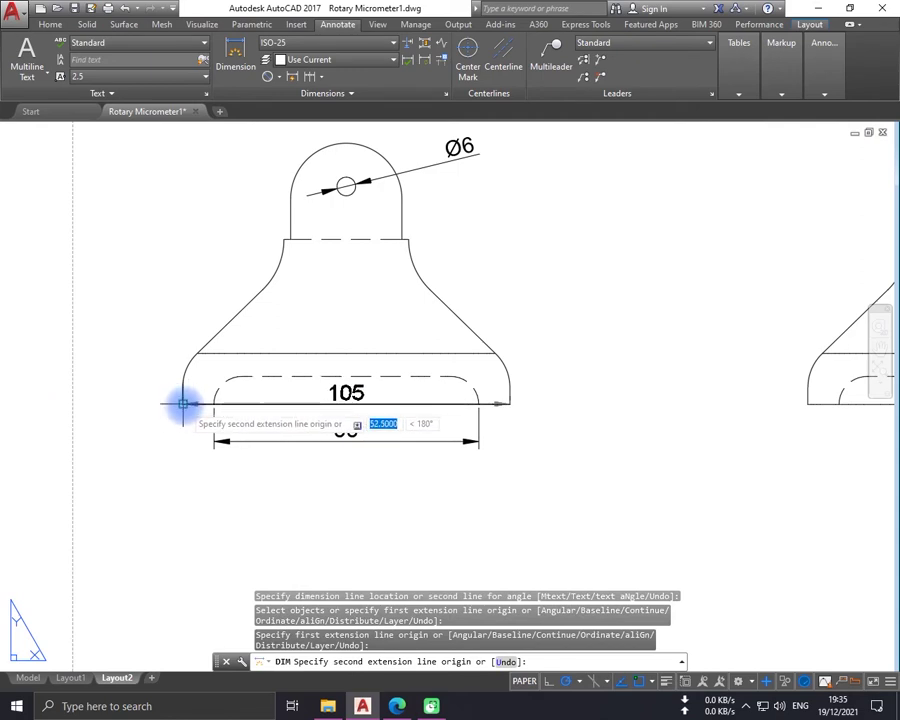
{"action": "left_click", "coordinate": [182, 403]}
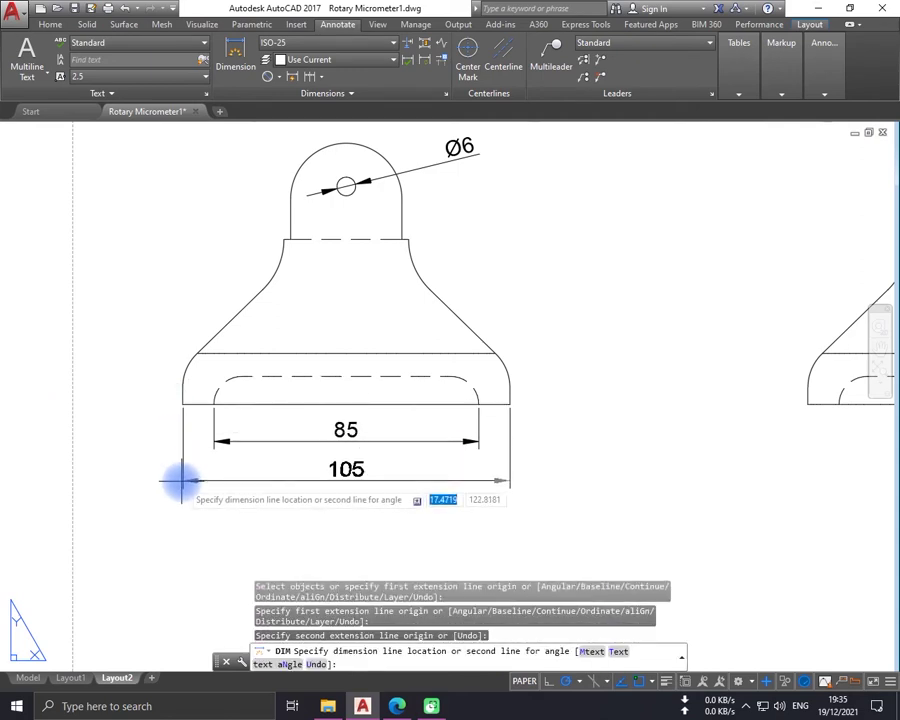
{"action": "left_click", "coordinate": [182, 480]}
{"action": "key", "text": "Return"}
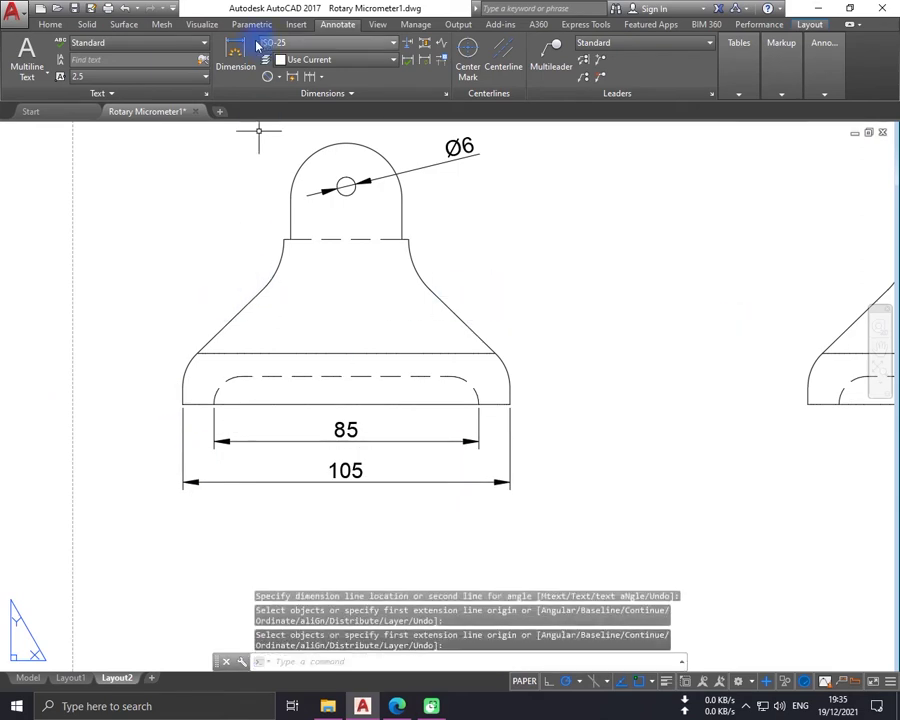
- Add an R22,5 radius dimension beside the front view's curved flank
{"action": "left_click", "coordinate": [276, 82]}
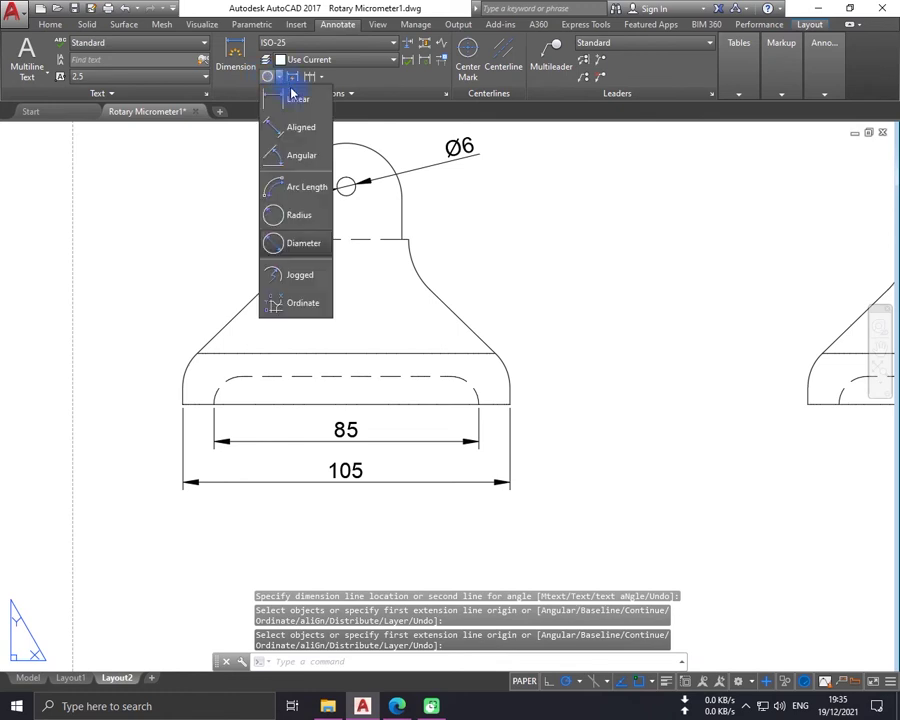
{"action": "left_click", "coordinate": [295, 213]}
{"action": "left_click", "coordinate": [280, 262]}
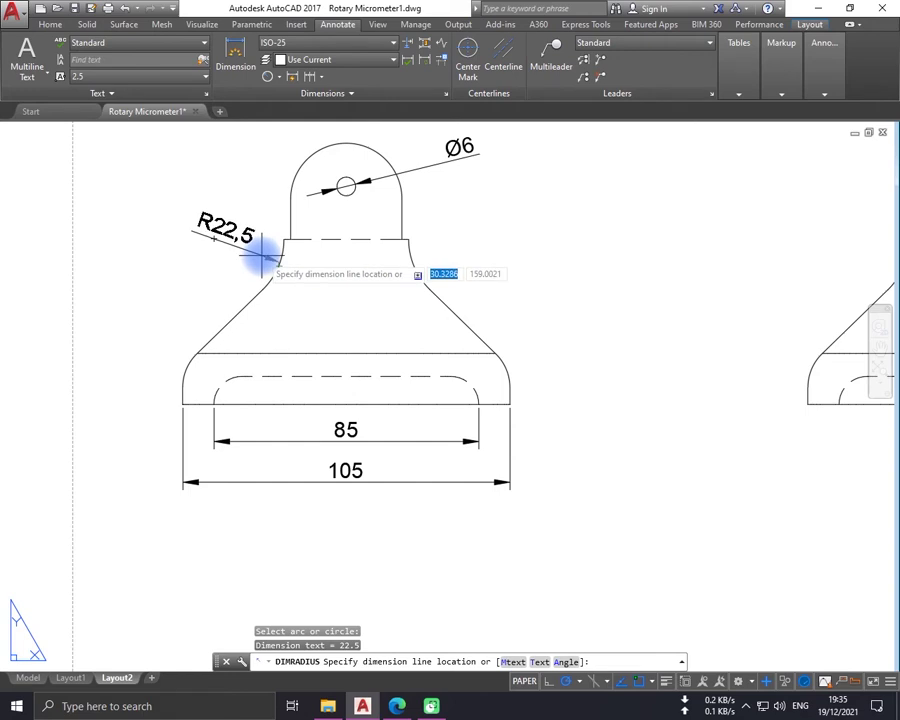
{"action": "left_click", "coordinate": [250, 258]}
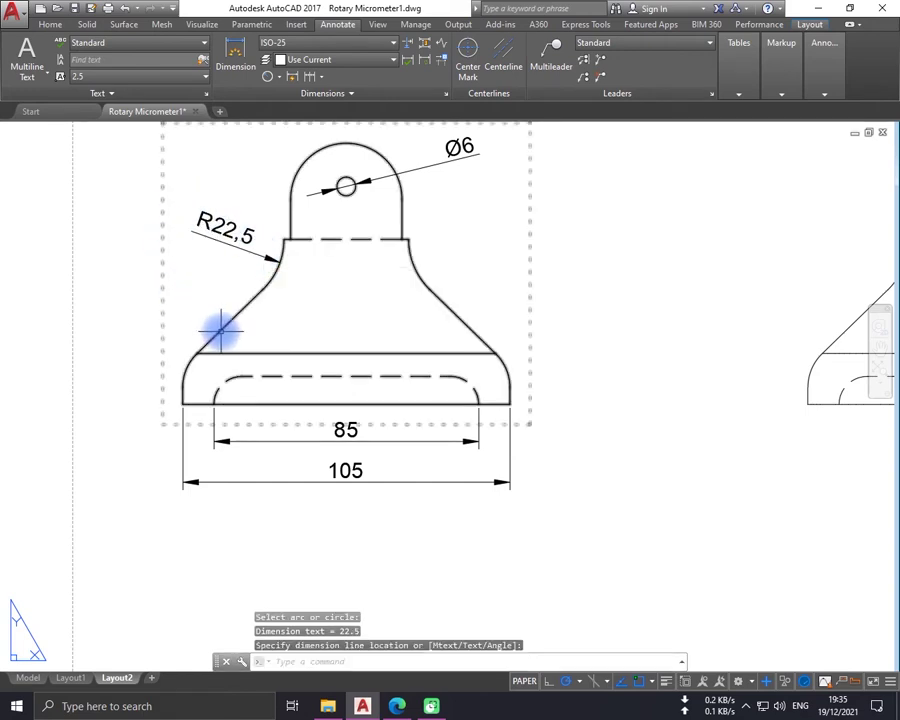
- Add an R15 radius on the base's left corner and R9 on the inner right corner
{"action": "key", "text": "Return"}
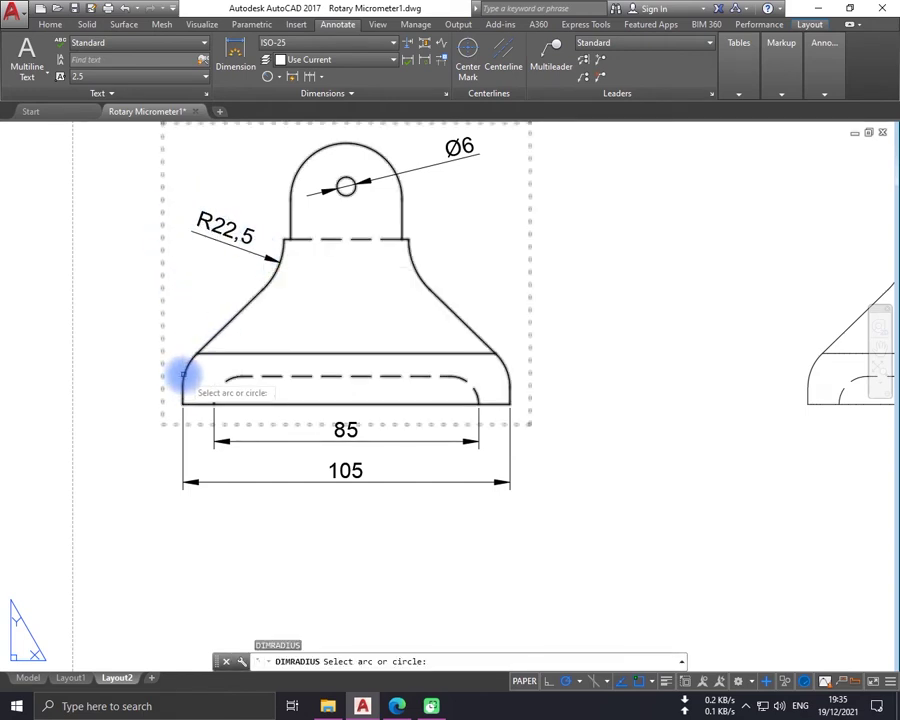
{"action": "left_click", "coordinate": [183, 374]}
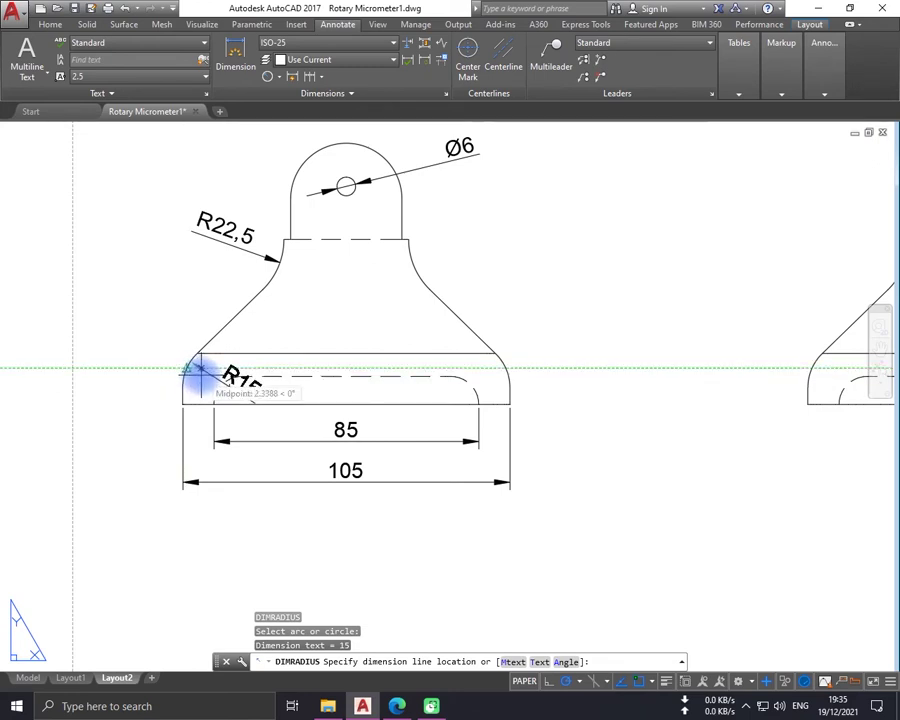
{"action": "left_click", "coordinate": [195, 376]}
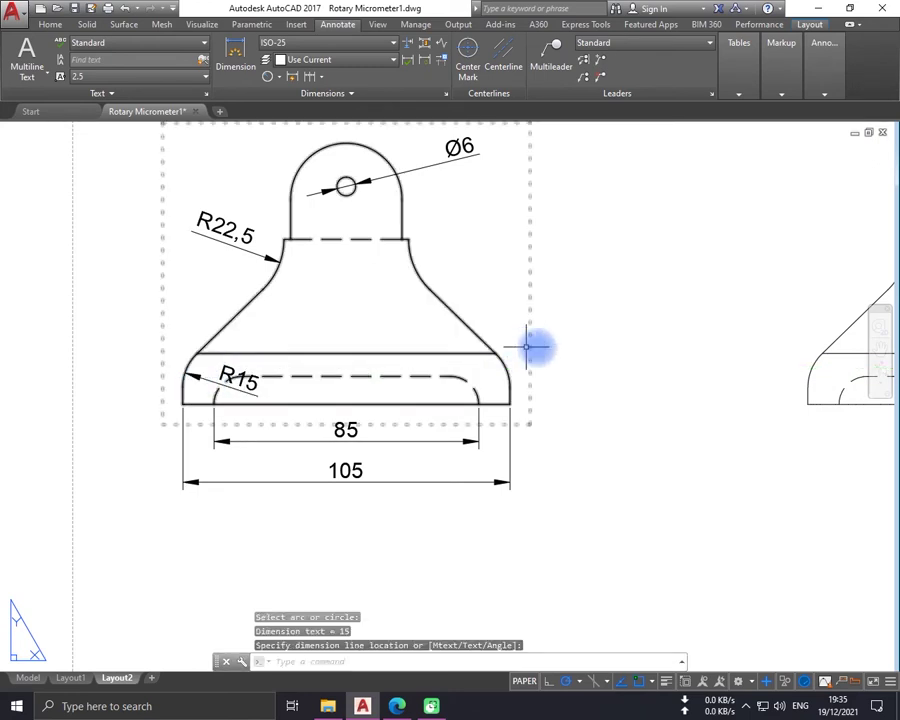
{"action": "scroll", "coordinate": [508, 372], "scroll_direction": "up", "scroll_amount": 2}
{"action": "key", "text": "Return"}
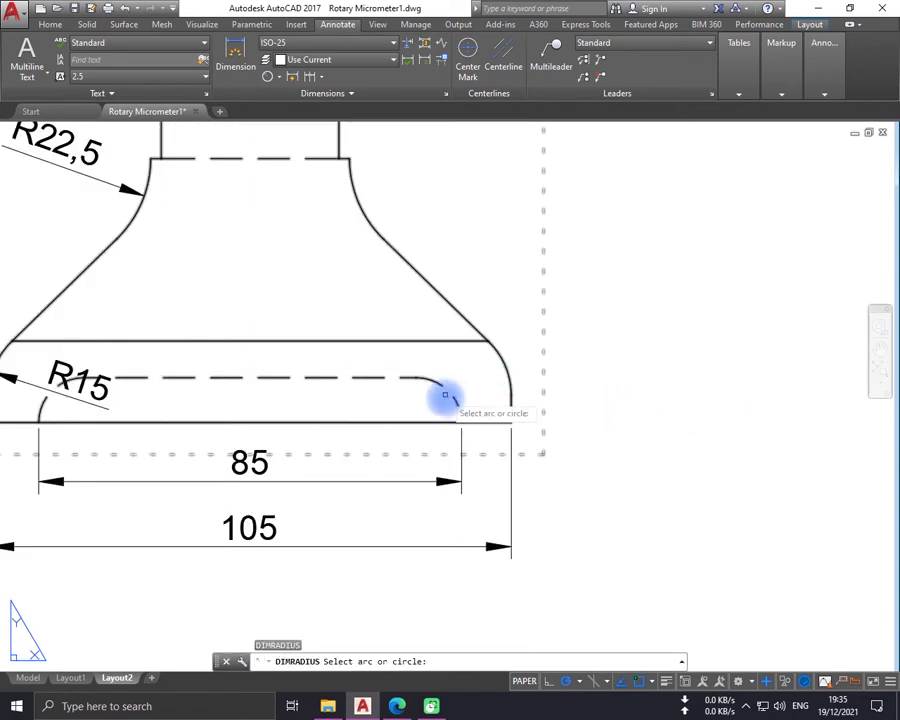
{"action": "left_click", "coordinate": [455, 399]}
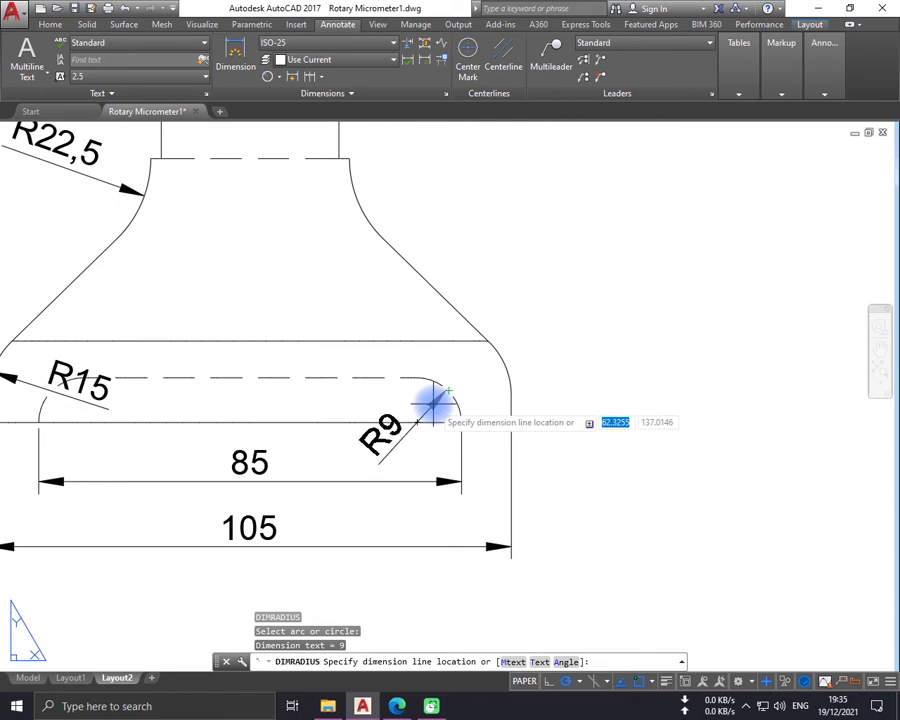
{"action": "left_click", "coordinate": [558, 345]}
- Delete the misplaced R15 radius dimension from the base
{"action": "middle_click_drag", "start_coordinate": [432, 390], "coordinate": [548, 390]}
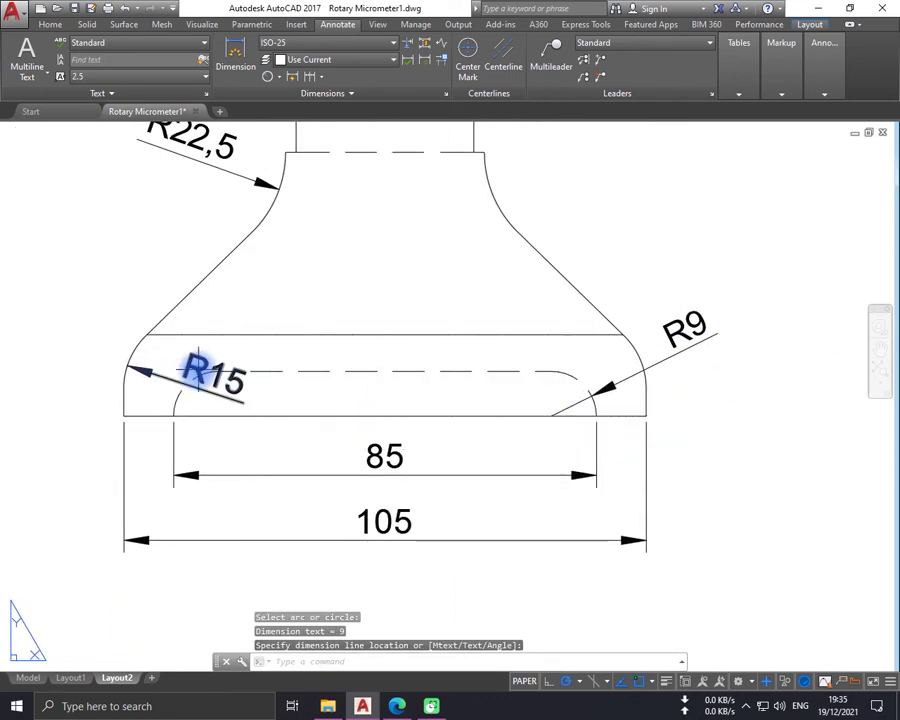
{"action": "left_click", "coordinate": [196, 368]}
{"action": "left_click", "coordinate": [199, 387]}
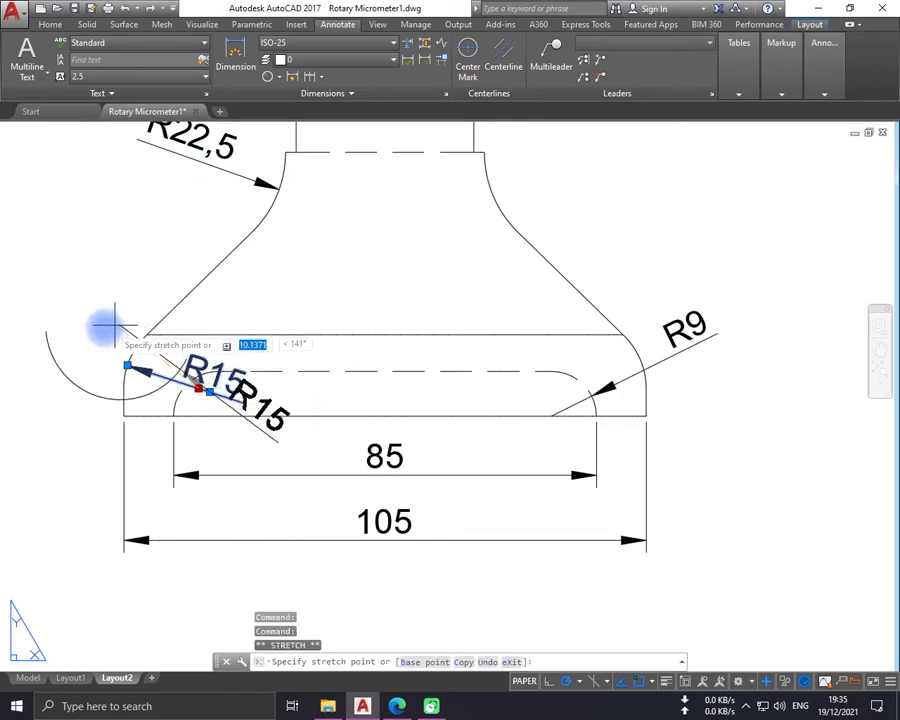
{"action": "key", "text": "Escape"}
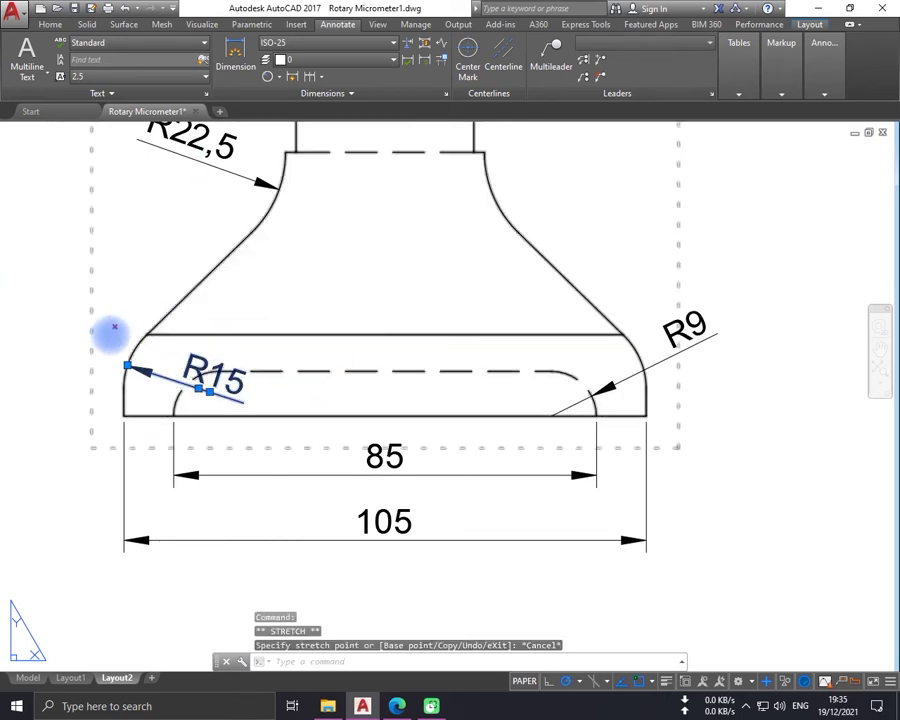
{"action": "key", "text": "Delete"}
- Dimension the lower-left arc with an R15 radius and recentre the front view
{"action": "left_click", "coordinate": [267, 77]}
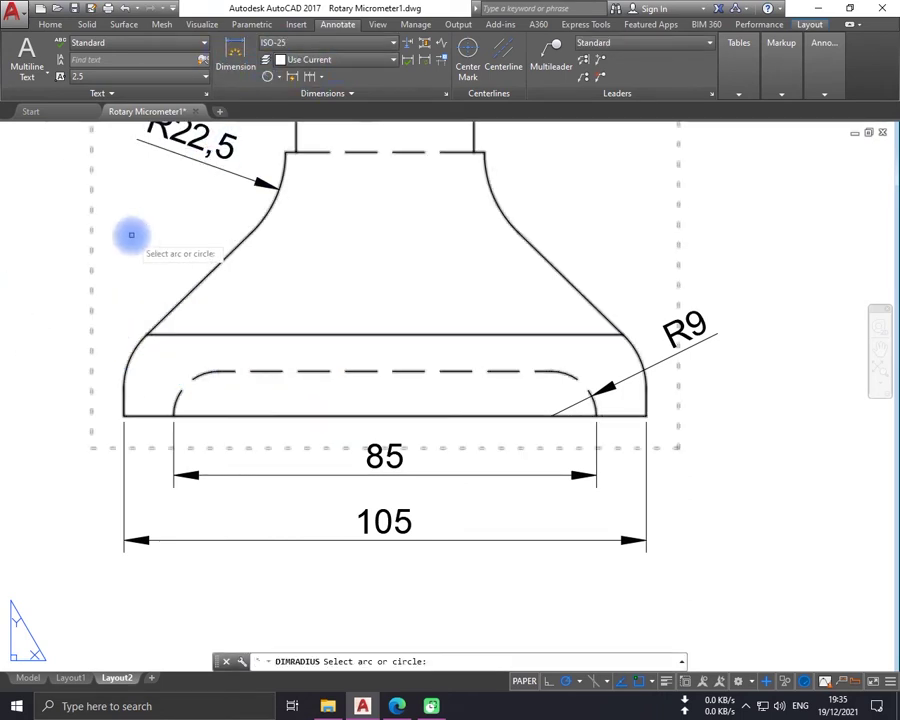
{"action": "middle_click_drag", "start_coordinate": [129, 233], "coordinate": [263, 249]}
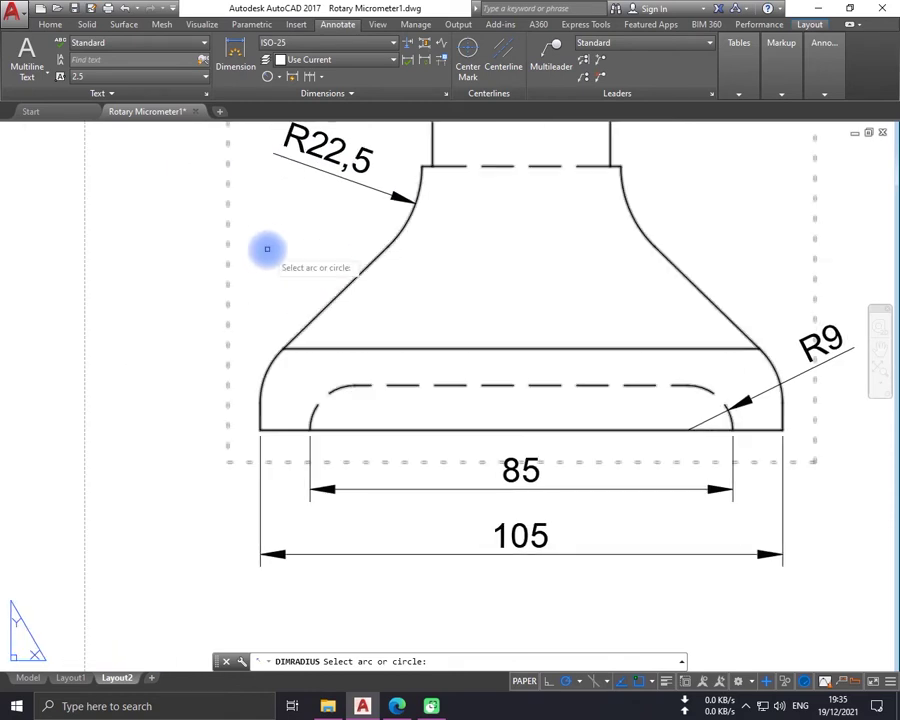
{"action": "left_click", "coordinate": [267, 368]}
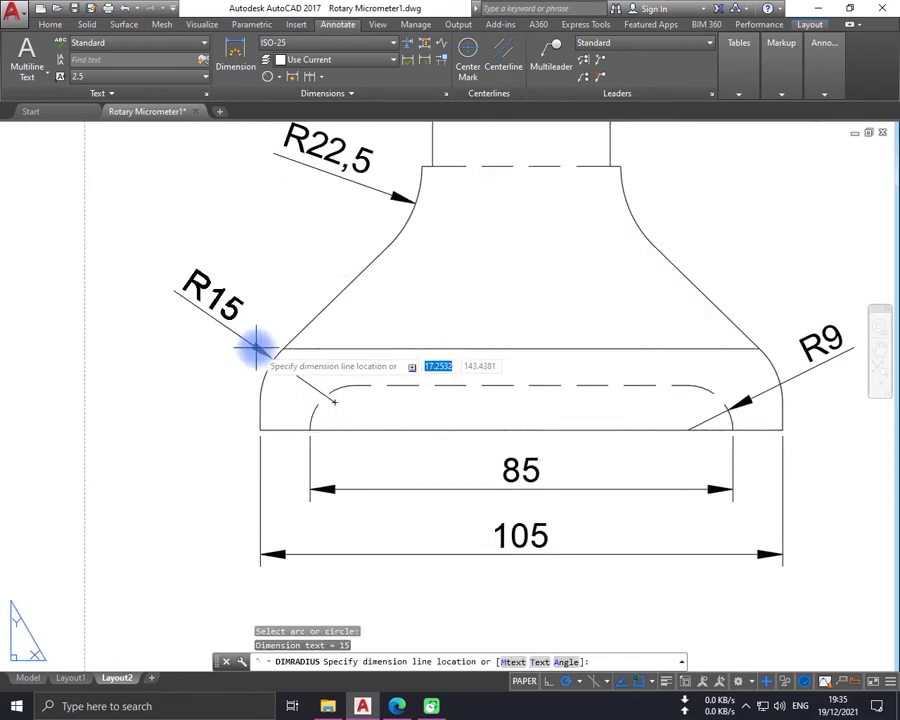
{"action": "left_click", "coordinate": [186, 306]}
{"action": "scroll", "coordinate": [279, 264], "scroll_direction": "down", "scroll_amount": 2}
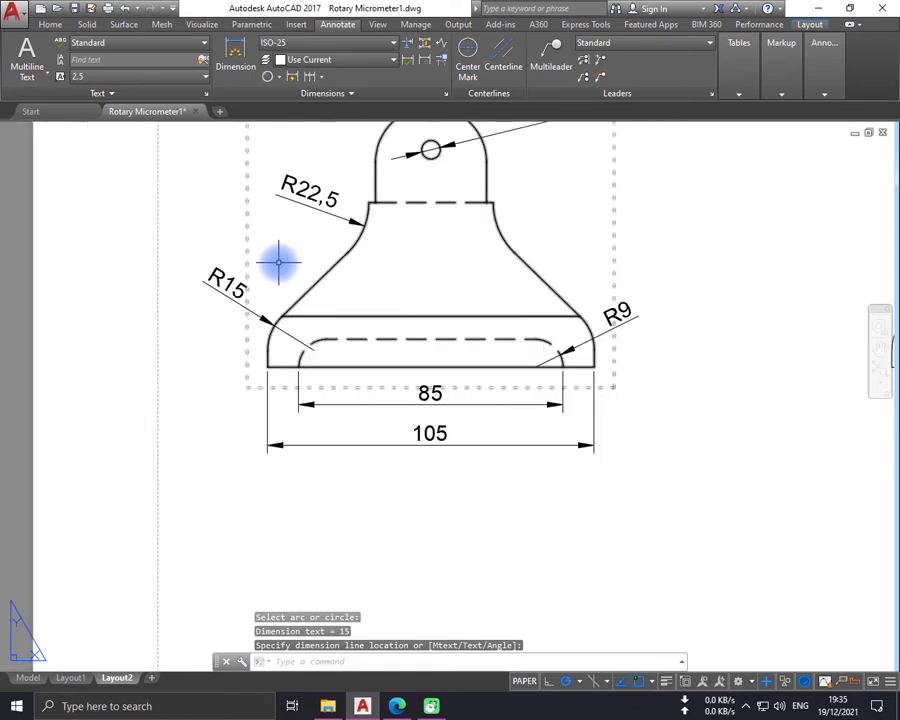
{"action": "middle_click_drag", "start_coordinate": [279, 264], "coordinate": [322, 322]}
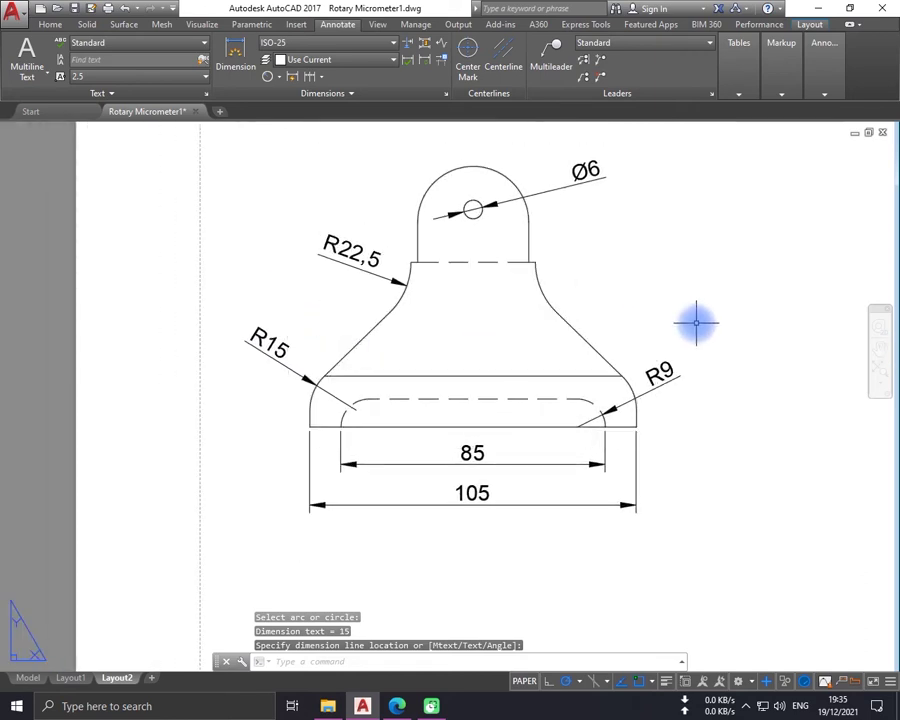
{"action": "middle_click_drag", "start_coordinate": [596, 249], "coordinate": [458, 235]}
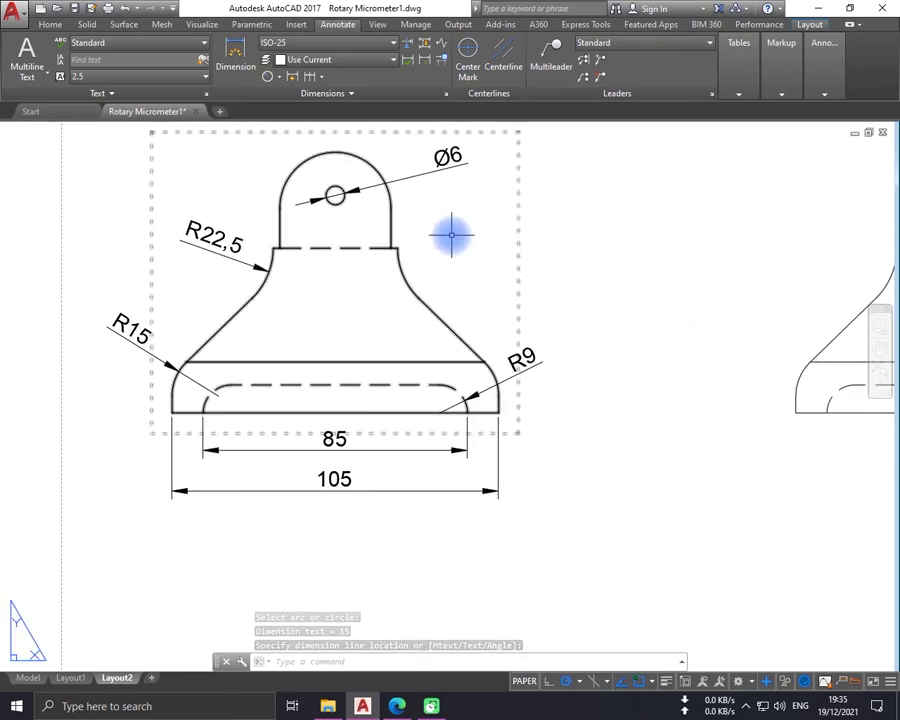
- Add the vertical 86 height dimension right of the front view, entering 43 from the base midpoint
{"action": "left_click", "coordinate": [236, 58]}
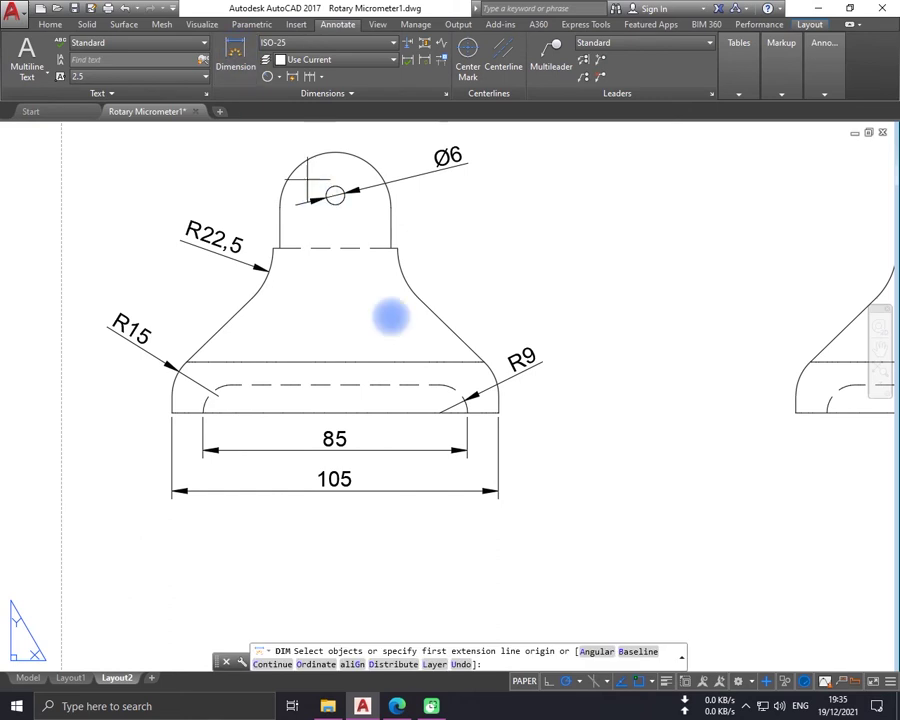
{"action": "left_click", "coordinate": [335, 410]}
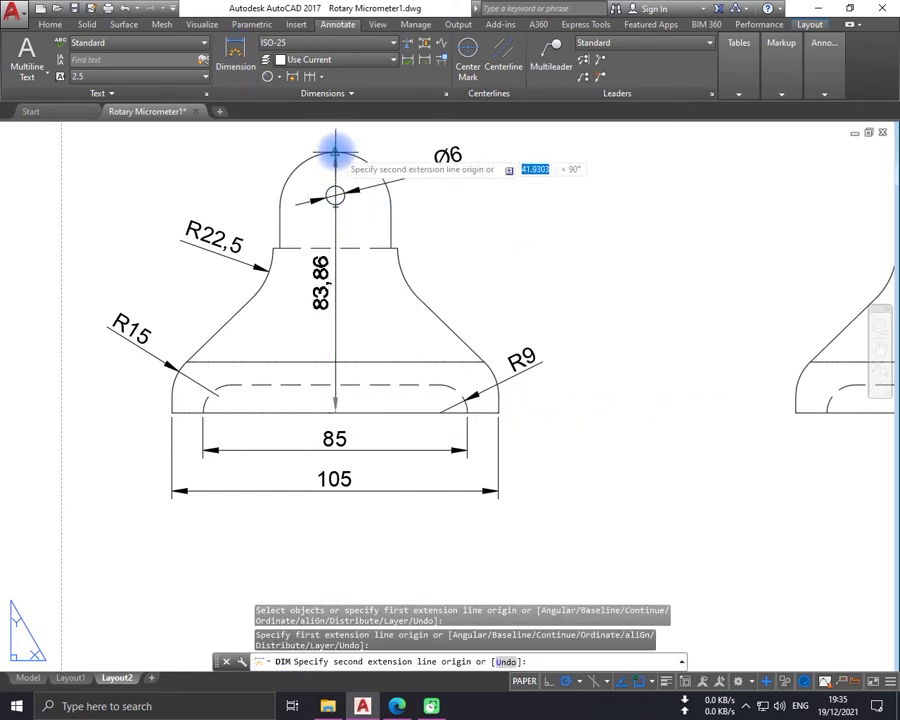
{"action": "middle_click_drag", "start_coordinate": [335, 152], "coordinate": [366, 212]}
{"action": "type", "text": "86"}
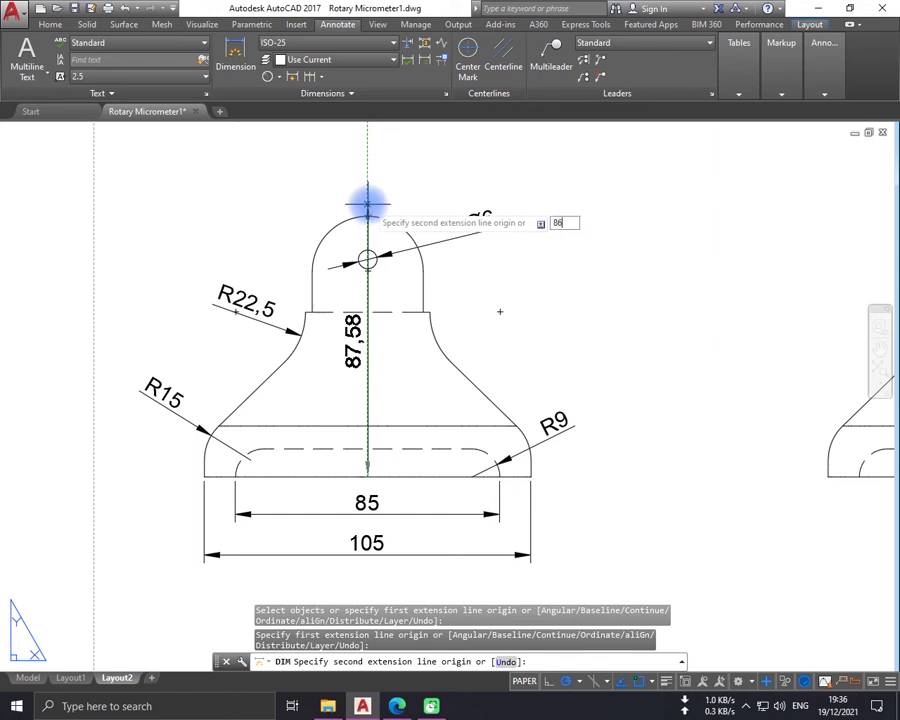
{"action": "key", "text": "Return"}
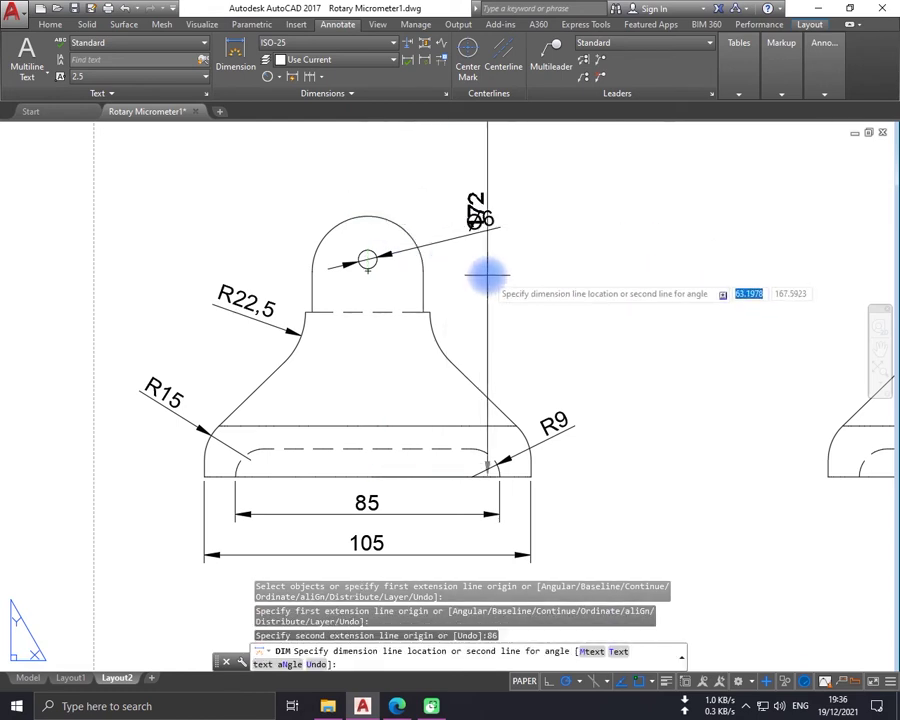
{"action": "key", "text": "Escape"}
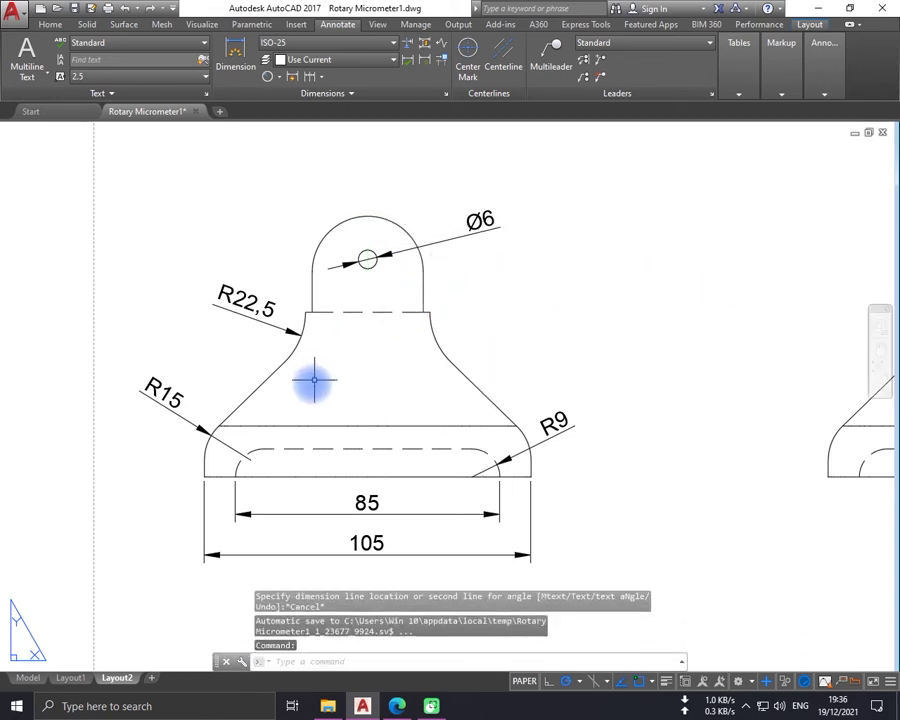
{"action": "key", "text": "Return"}
{"action": "left_click", "coordinate": [366, 469]}
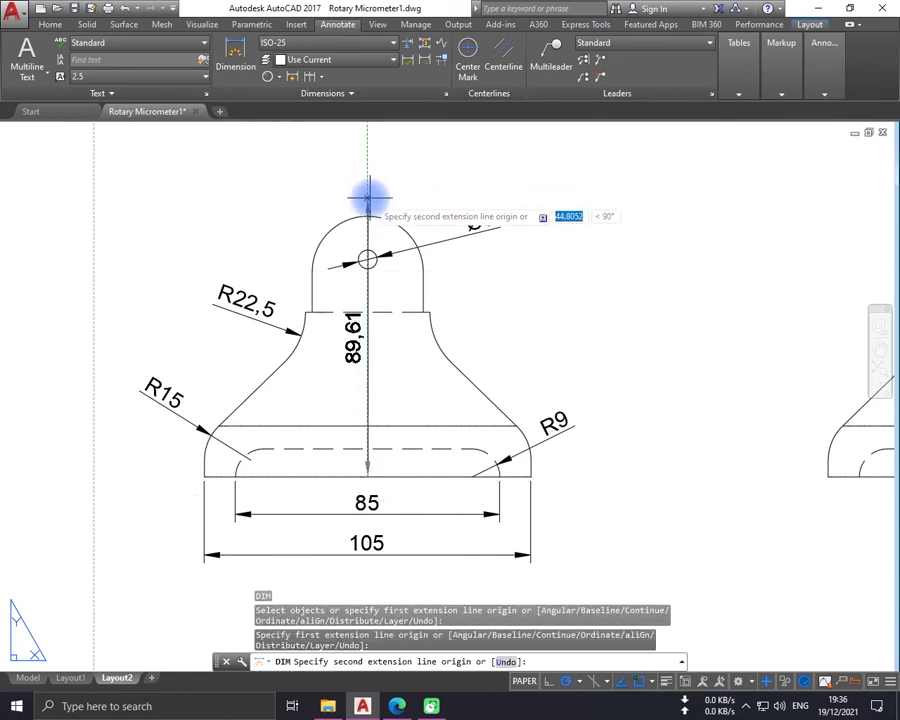
{"action": "key", "text": "Return"}
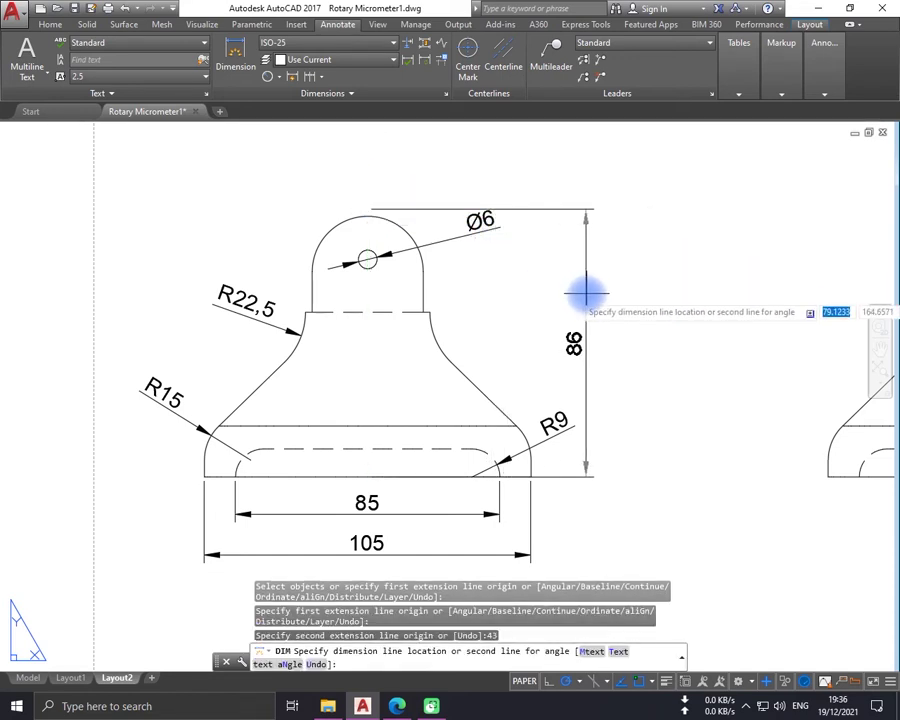
{"action": "left_click", "coordinate": [587, 293]}
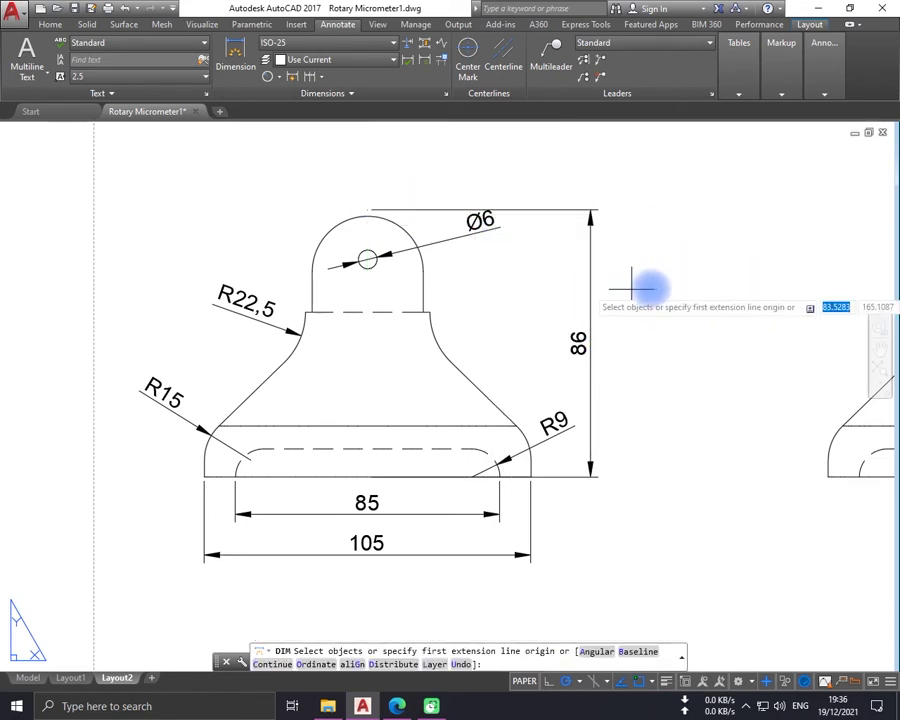
{"action": "middle_click_drag", "start_coordinate": [632, 286], "coordinate": [414, 290]}
{"action": "scroll", "coordinate": [462, 285], "scroll_direction": "down", "scroll_amount": 2}
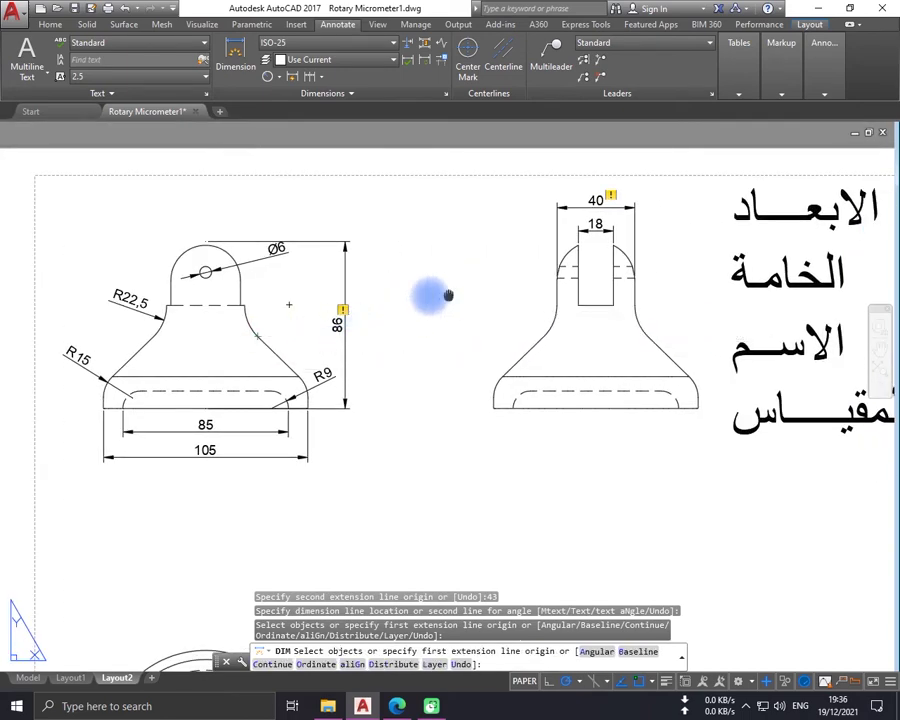
{"action": "middle_click_drag", "start_coordinate": [446, 295], "coordinate": [411, 283]}
{"action": "scroll", "coordinate": [414, 289], "scroll_direction": "up", "scroll_amount": 2}
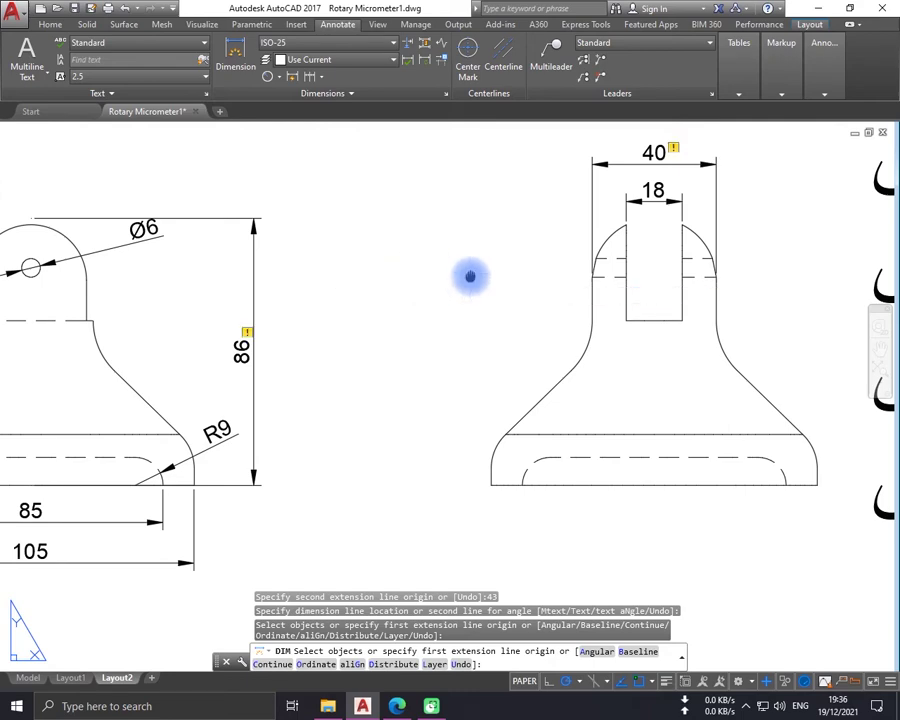
{"action": "middle_click_drag", "start_coordinate": [466, 274], "coordinate": [350, 276]}
{"action": "middle_click_drag", "start_coordinate": [302, 296], "coordinate": [536, 290]}
{"action": "scroll", "coordinate": [536, 290], "scroll_direction": "down", "scroll_amount": 3}
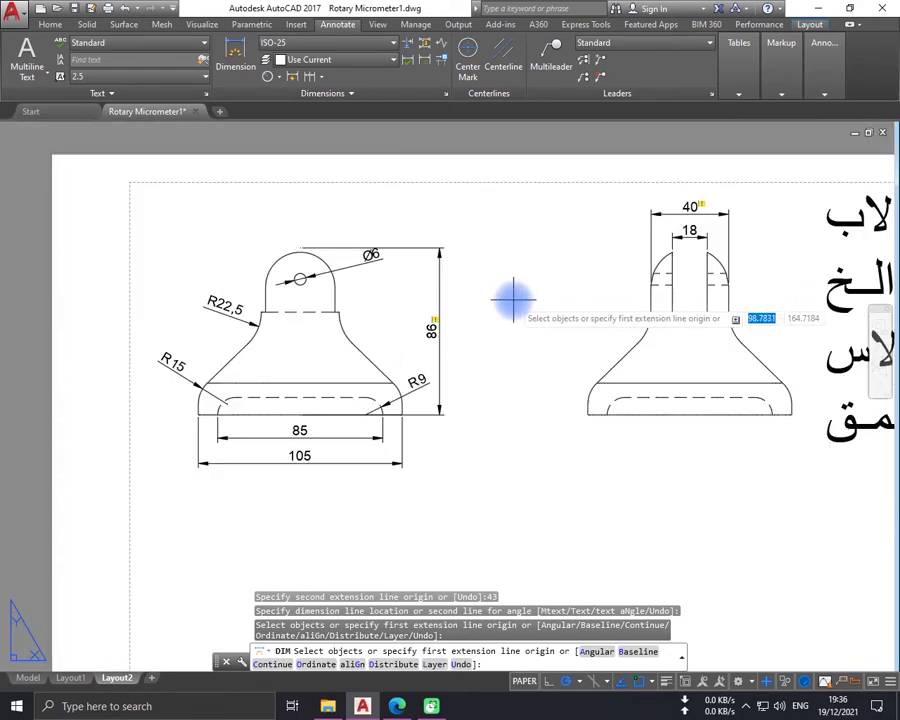
{"action": "scroll", "coordinate": [480, 336], "scroll_direction": "up", "scroll_amount": 1}
{"action": "scroll", "coordinate": [455, 285], "scroll_direction": "down", "scroll_amount": 2}
{"action": "middle_click_drag", "start_coordinate": [466, 307], "coordinate": [402, 151]}
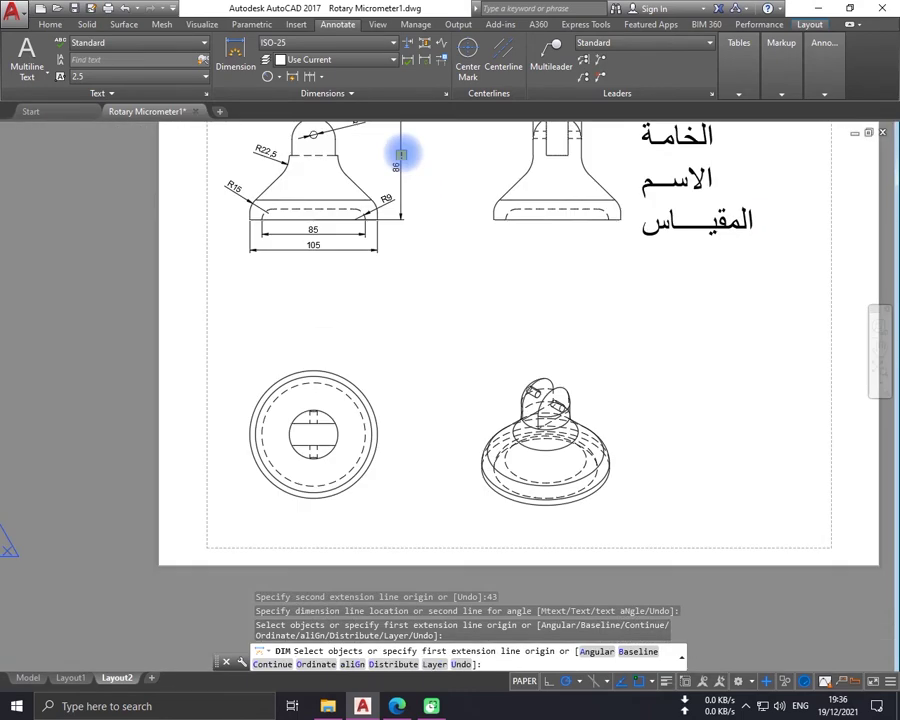
{"action": "scroll", "coordinate": [458, 315], "scroll_direction": "up", "scroll_amount": 2}
{"action": "middle_click_drag", "start_coordinate": [429, 341], "coordinate": [476, 277]}
{"action": "scroll", "coordinate": [476, 277], "scroll_direction": "down", "scroll_amount": 1}
{"action": "scroll", "coordinate": [474, 320], "scroll_direction": "down", "scroll_amount": 2}
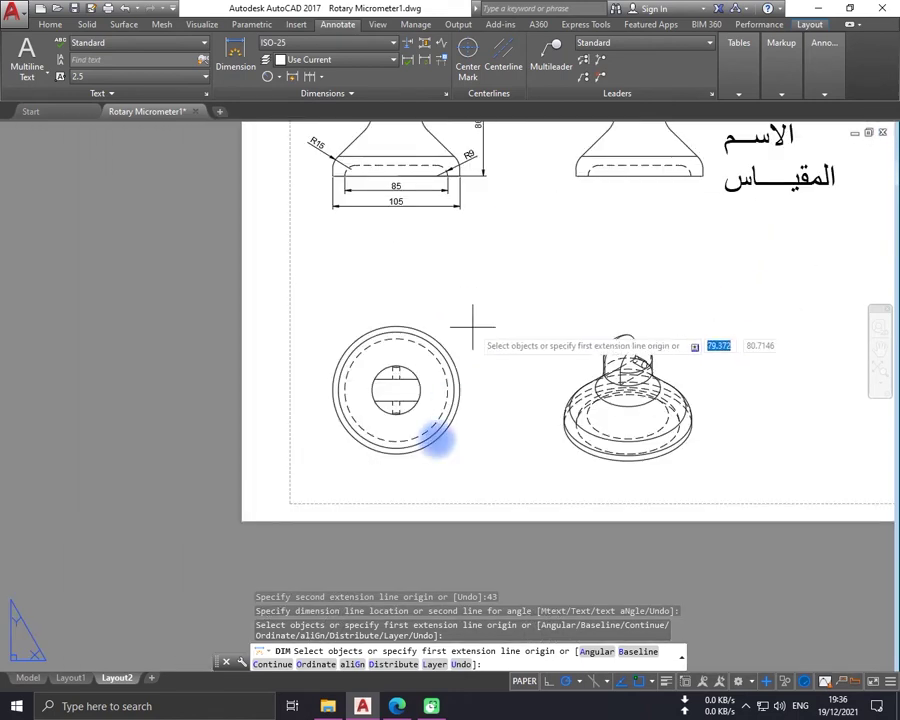
{"action": "scroll", "coordinate": [410, 412], "scroll_direction": "up", "scroll_amount": 3}
{"action": "scroll", "coordinate": [462, 347], "scroll_direction": "up", "scroll_amount": 3}
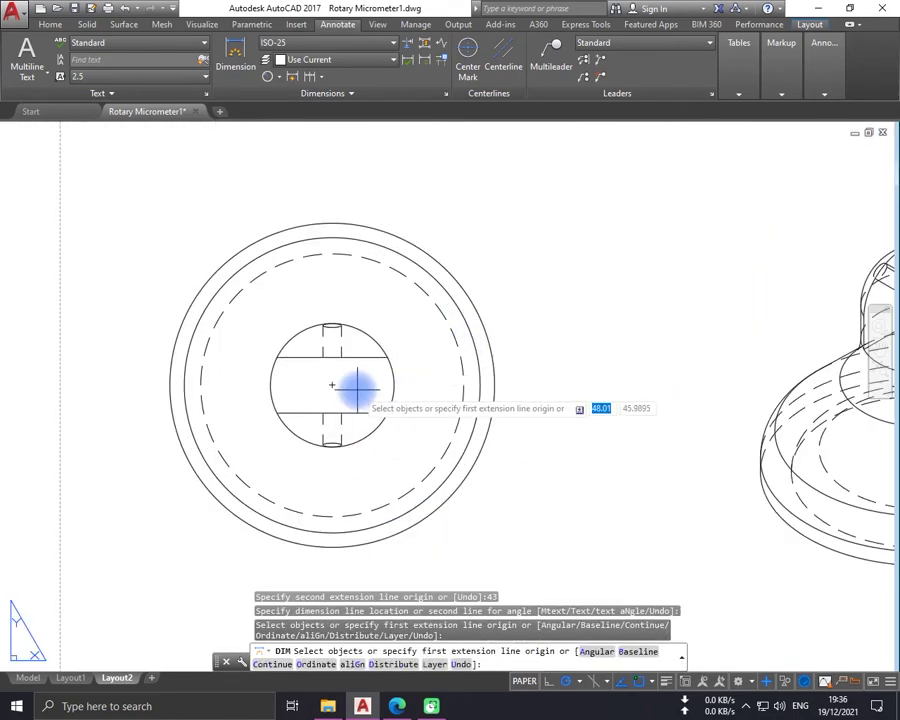
{"action": "scroll", "coordinate": [420, 362], "scroll_direction": "down", "scroll_amount": 3}
{"action": "scroll", "coordinate": [540, 360], "scroll_direction": "down", "scroll_amount": 2}
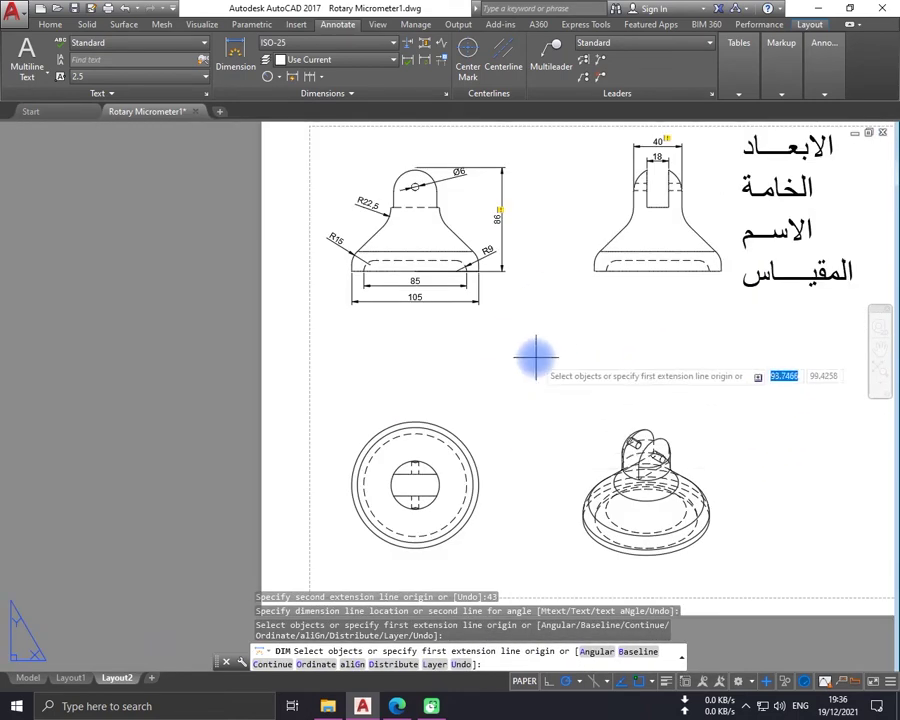
{"action": "mouse_move", "coordinate": [434, 266]}
{"action": "middle_mouse_down"}
{"action": "mouse_move", "coordinate": [547, 229]}
{"action": "mouse_move", "coordinate": [455, 300]}
{"action": "middle_mouse_up"}
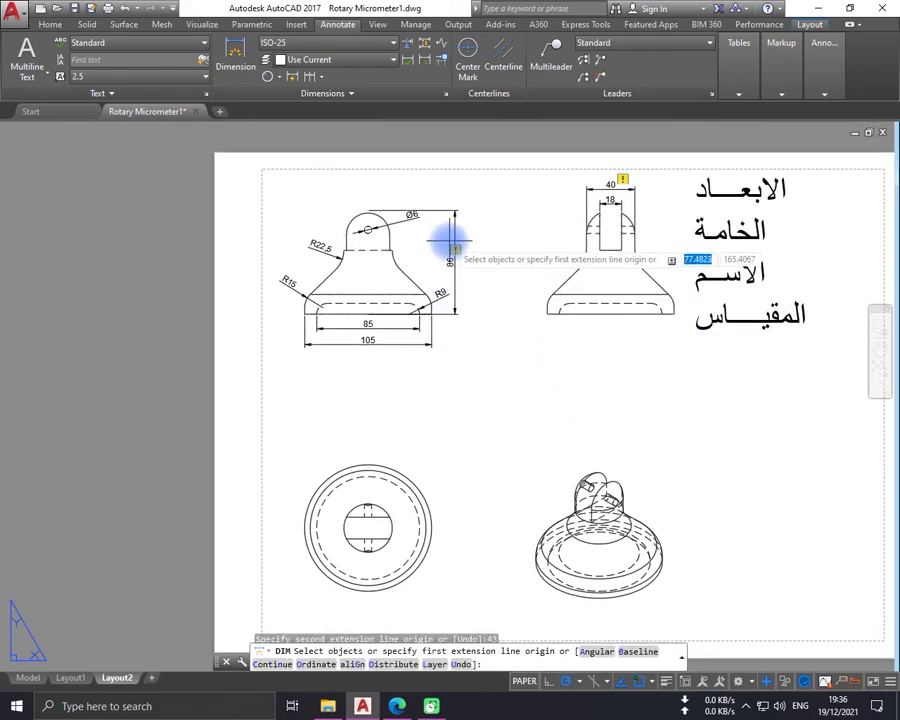
{"action": "middle_click_drag", "start_coordinate": [540, 333], "coordinate": [504, 318]}
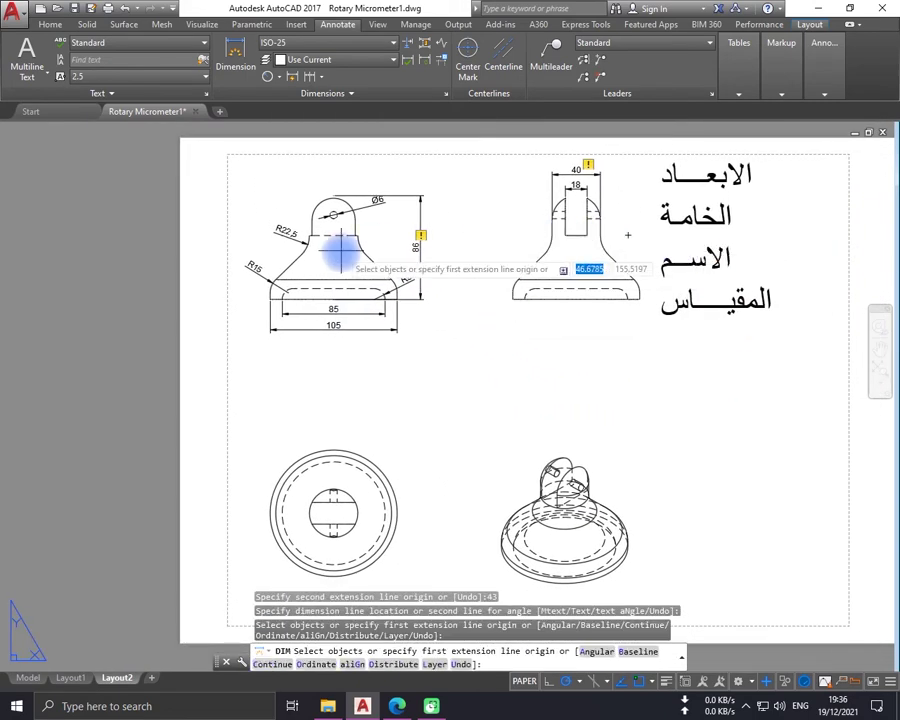
{"action": "middle_click_drag", "start_coordinate": [496, 411], "coordinate": [446, 397]}
{"action": "left_click", "coordinate": [512, 482]}
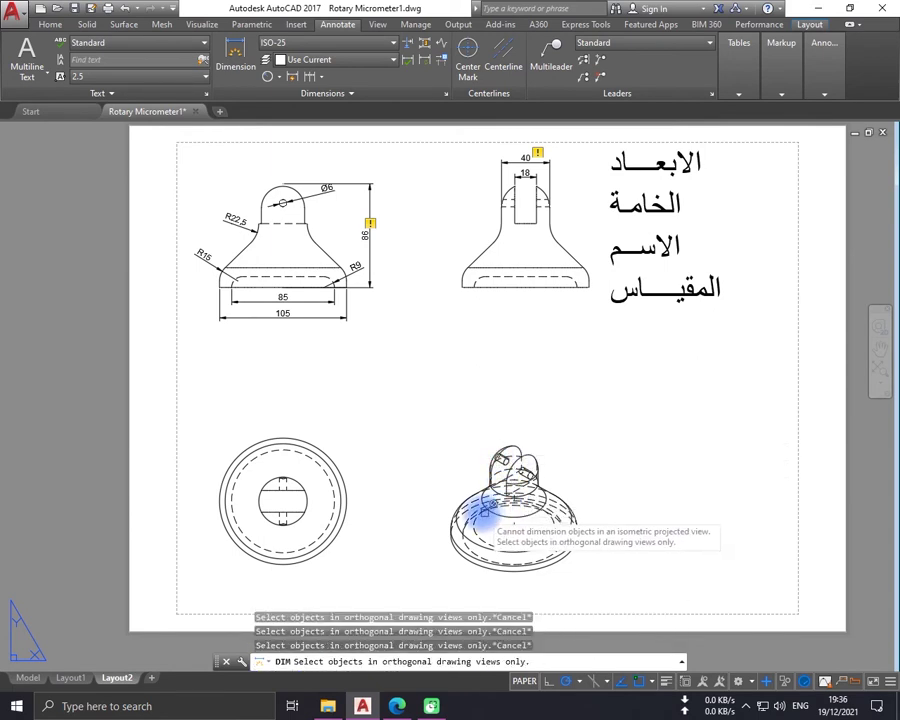
{"action": "key", "text": "Escape"}
- Set the isometric view's hidden lines to Shaded with visible lines
{"action": "left_click", "coordinate": [497, 517]}
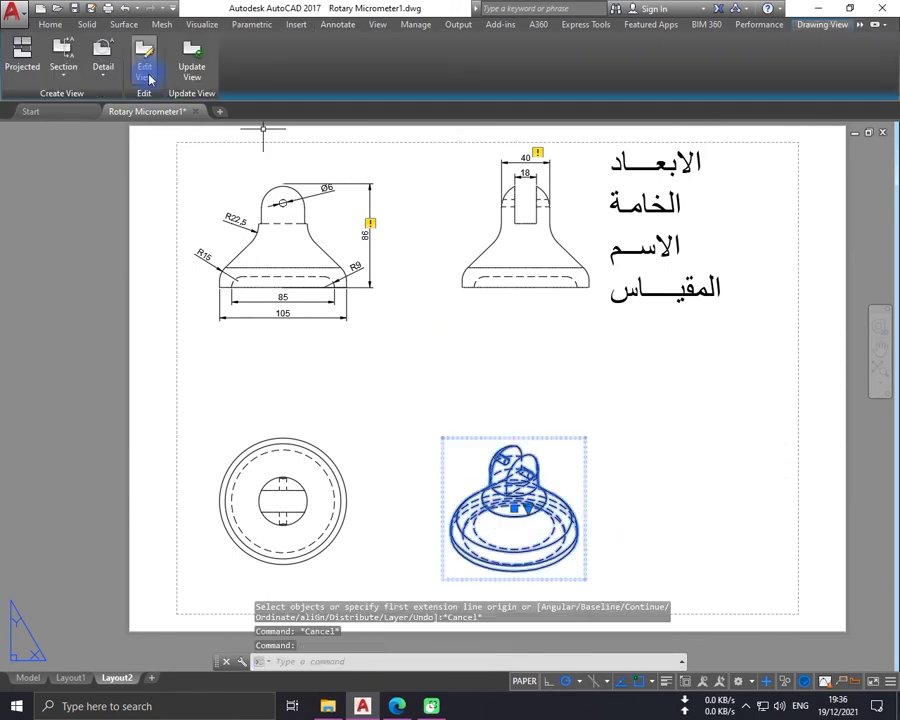
{"action": "left_click", "coordinate": [146, 76]}
{"action": "left_click", "coordinate": [94, 66]}
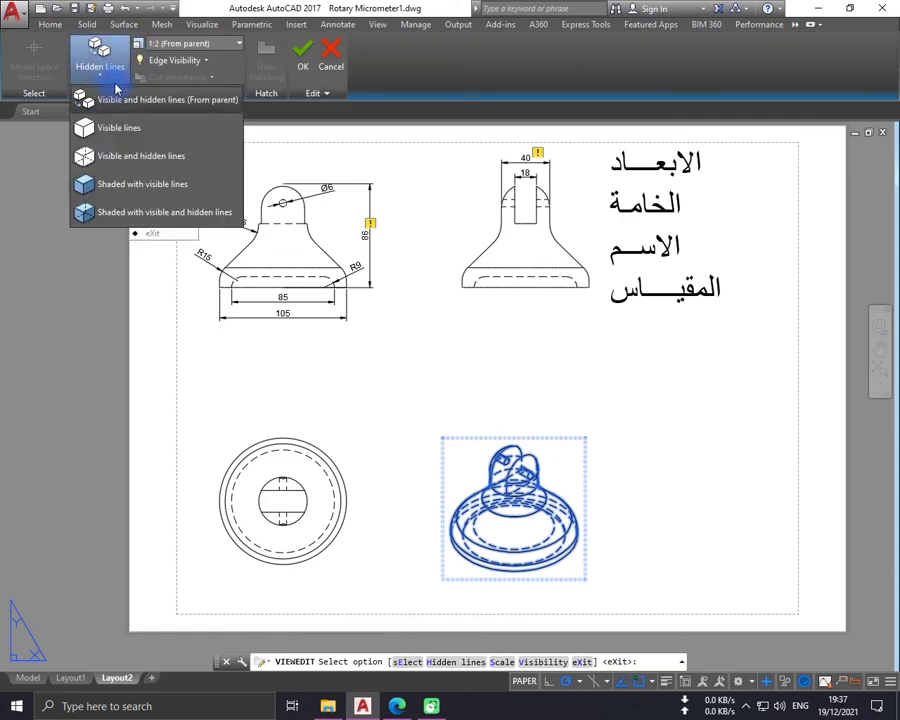
{"action": "left_click", "coordinate": [131, 183]}
{"action": "right_click", "coordinate": [228, 242]}
{"action": "key", "text": "Escape"}
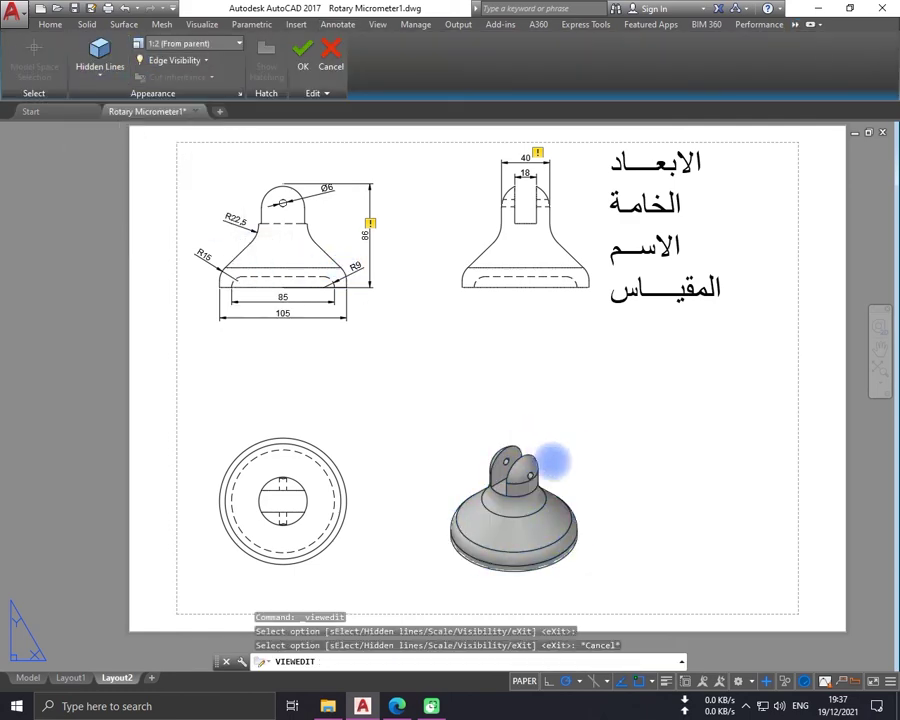
{"action": "middle_click_drag", "start_coordinate": [652, 478], "coordinate": [520, 450]}
- Reopen the isometric view's edit settings, check edge visibility, and exit unchanged
{"action": "left_click", "coordinate": [410, 472]}
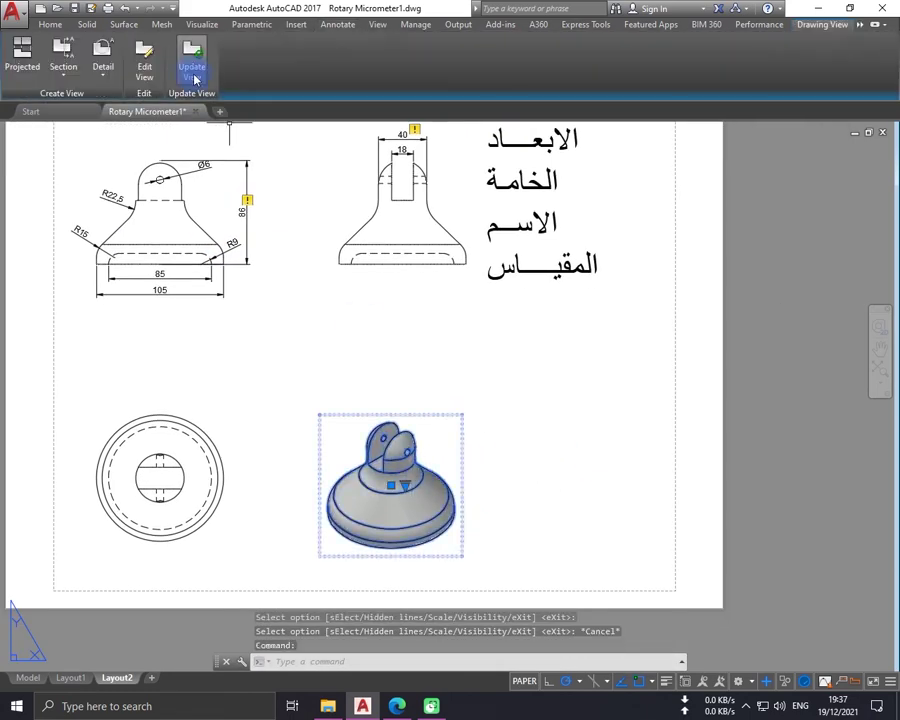
{"action": "left_click", "coordinate": [155, 73]}
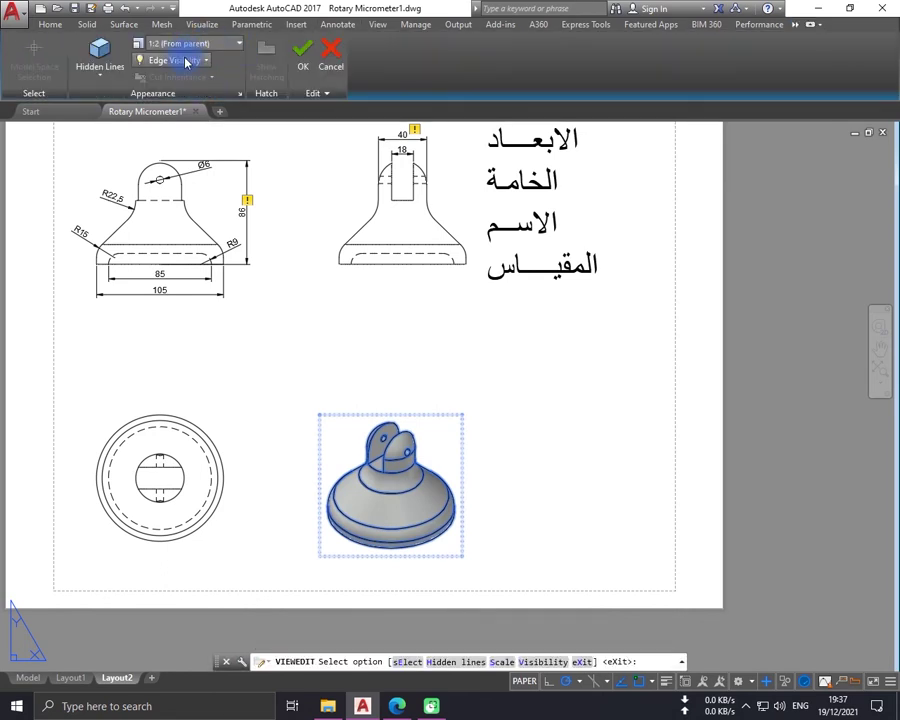
{"action": "left_click", "coordinate": [185, 62]}
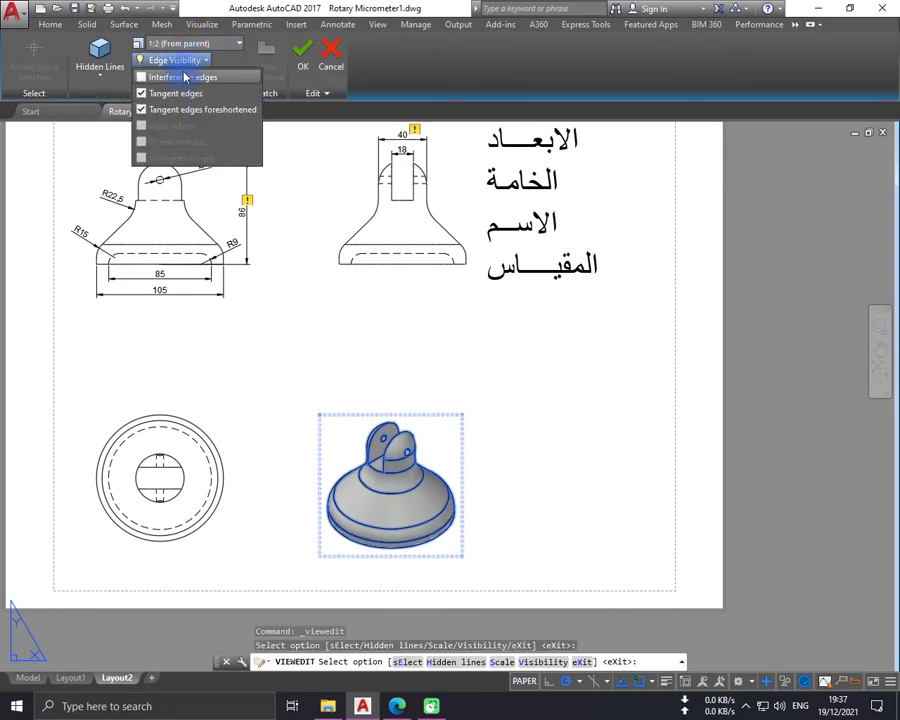
{"action": "left_click", "coordinate": [534, 289]}
{"action": "right_click", "coordinate": [535, 292]}
{"action": "left_click", "coordinate": [580, 393]}
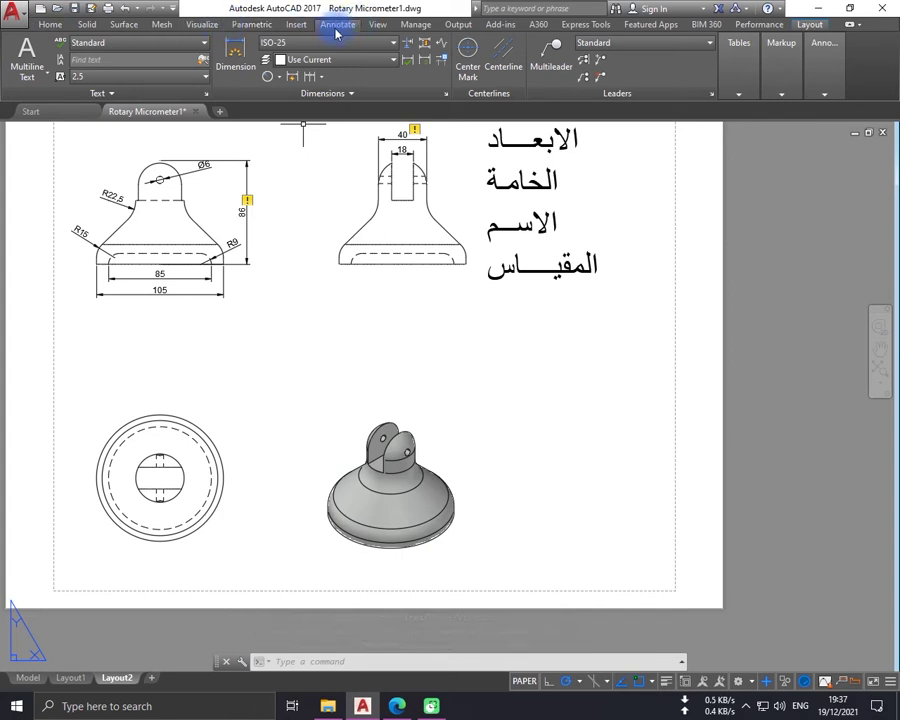
- Open the Insert Table dialog from the Annotate tab's Tables panel
{"action": "left_click", "coordinate": [393, 273]}
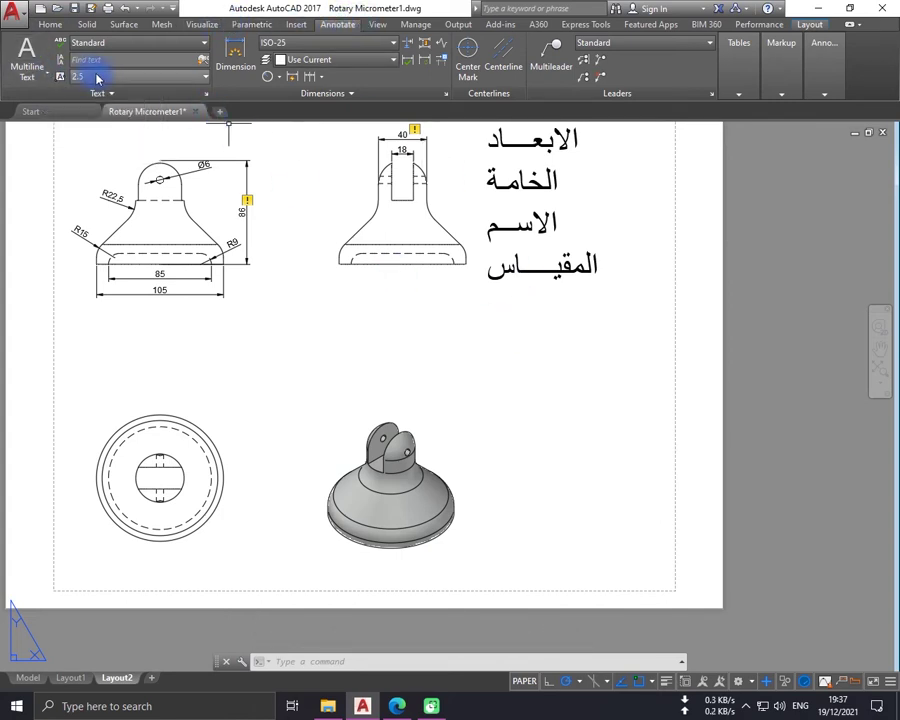
{"action": "left_click", "coordinate": [741, 90]}
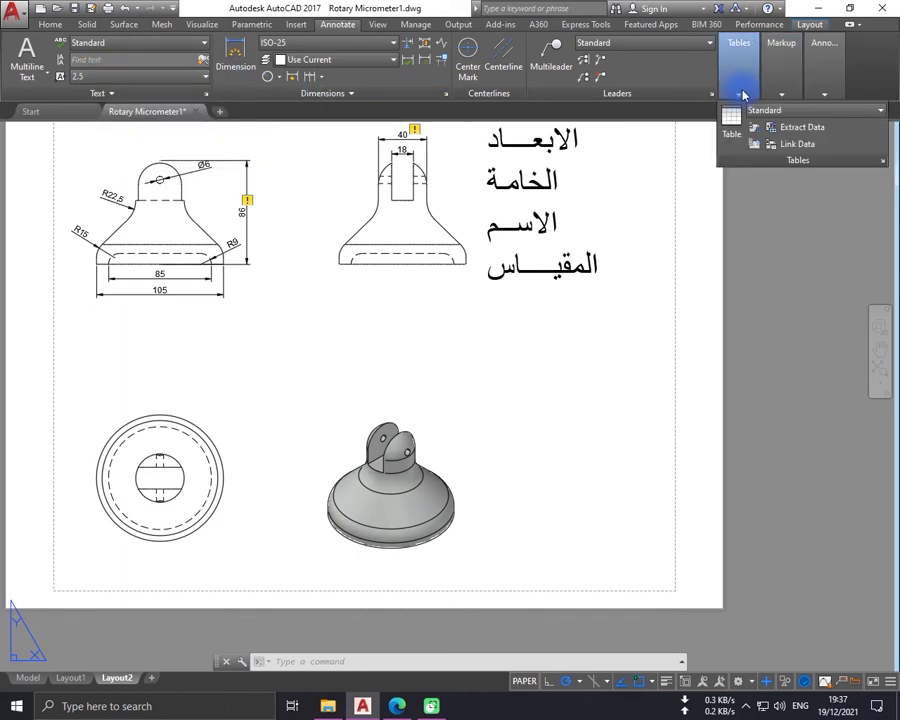
{"action": "left_click", "coordinate": [727, 136]}
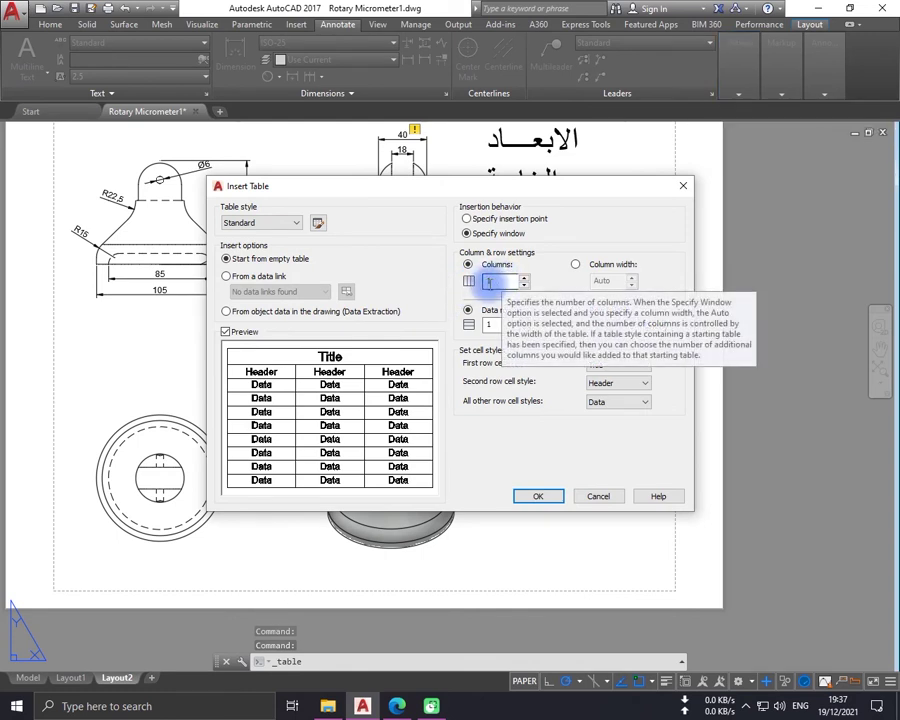
- Set the Standard table to 3 columns and 2 data rows and confirm
{"action": "type", "text": "1"}
{"action": "left_click", "coordinate": [520, 324]}
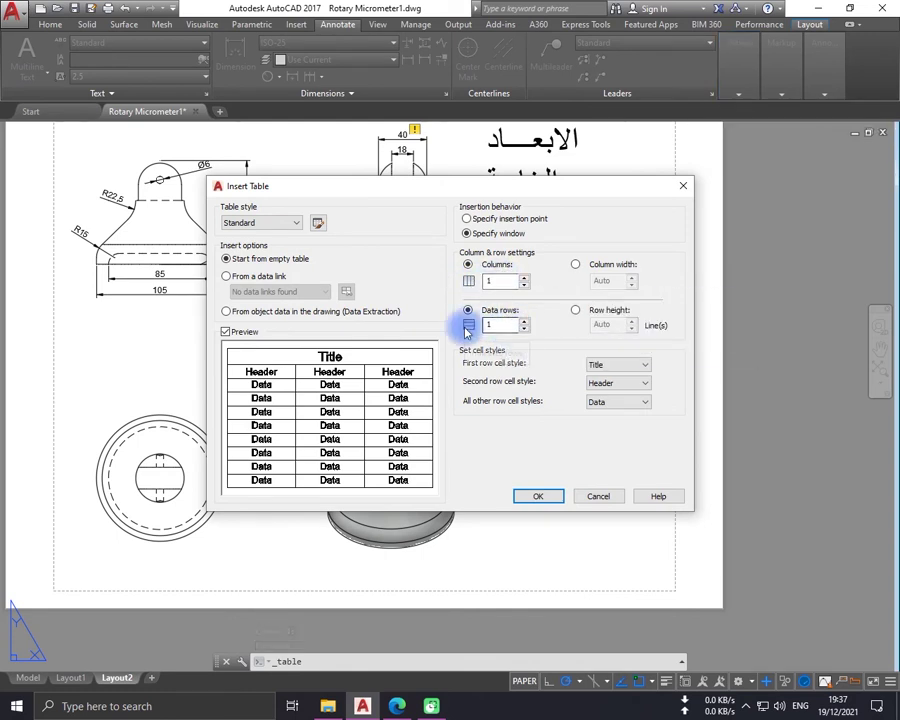
{"action": "left_click", "coordinate": [489, 284]}
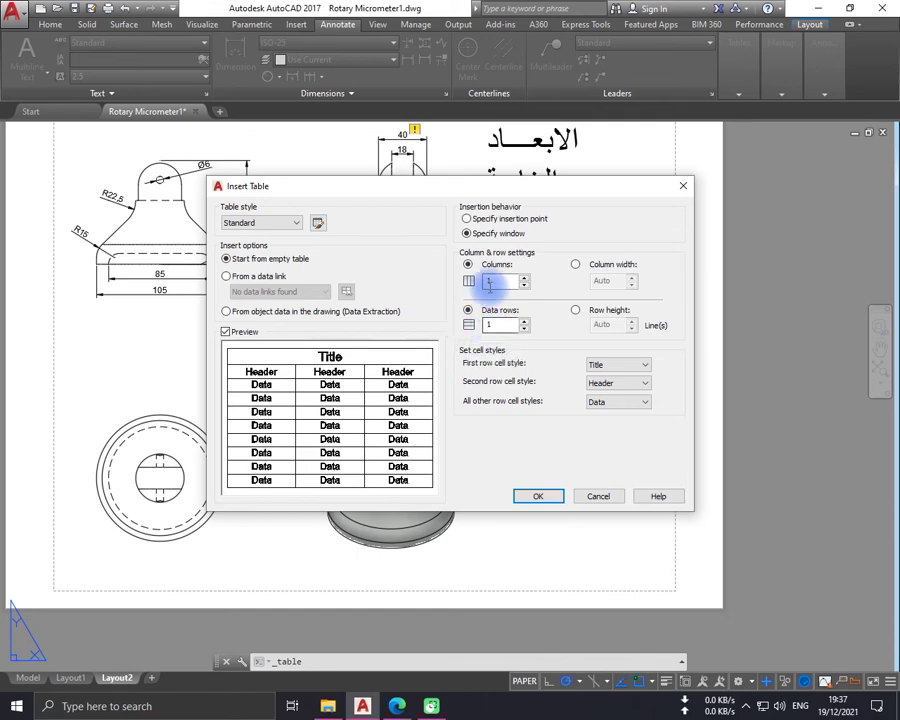
{"action": "left_click", "coordinate": [538, 207]}
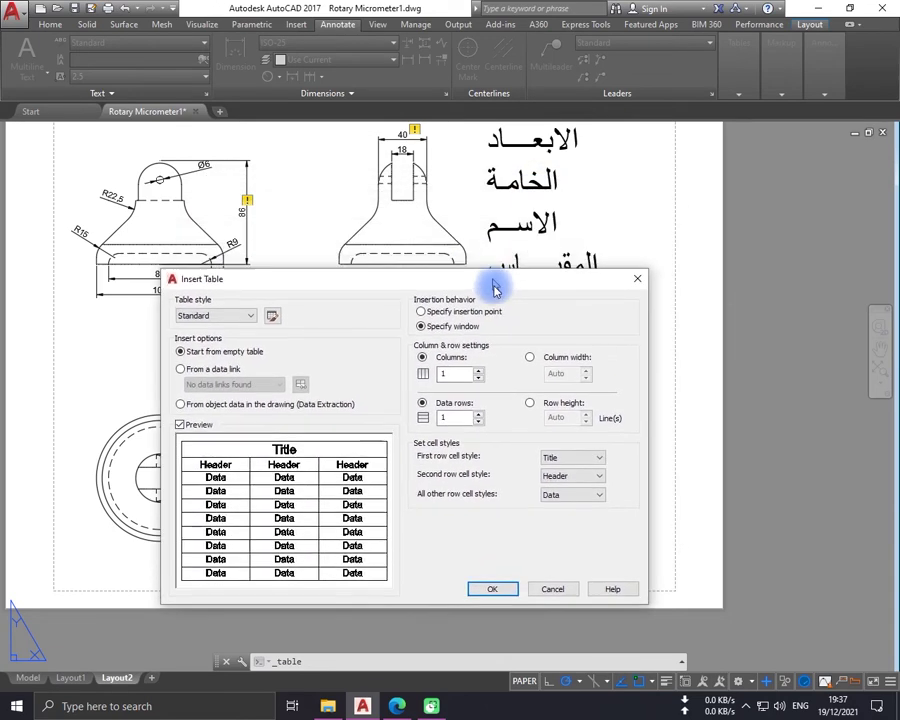
{"action": "mouse_move", "coordinate": [540, 190]}
{"action": "left_mouse_down"}
{"action": "mouse_move", "coordinate": [518, 296]}
{"action": "mouse_move", "coordinate": [524, 243]}
{"action": "left_mouse_up"}
{"action": "left_click", "coordinate": [524, 306]}
{"action": "double_click", "coordinate": [477, 338]}
{"action": "type", "text": "3"}
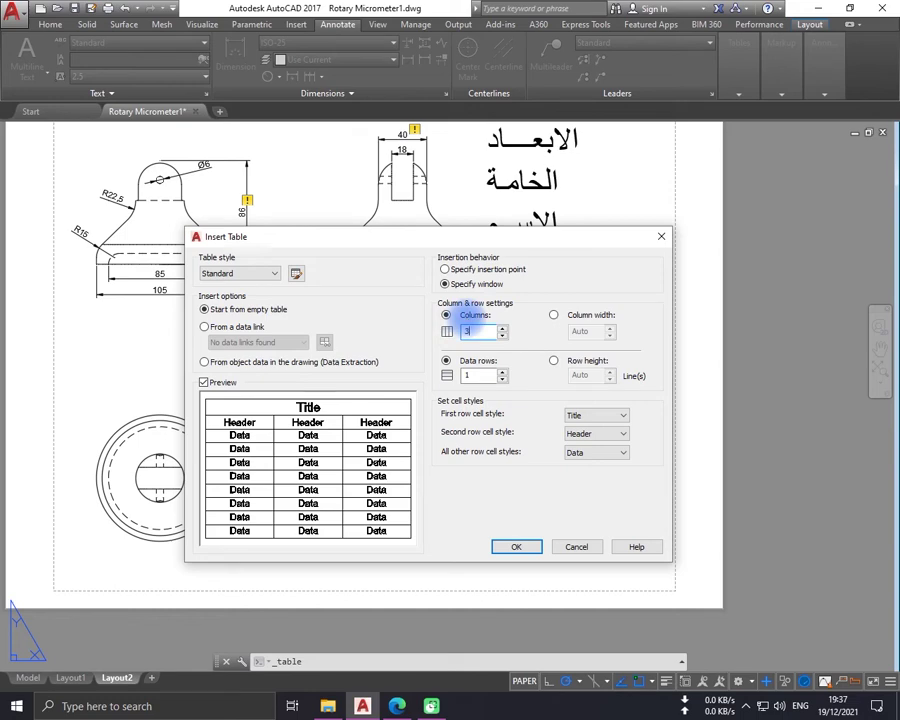
{"action": "left_click", "coordinate": [487, 374]}
{"action": "type", "text": "2"}
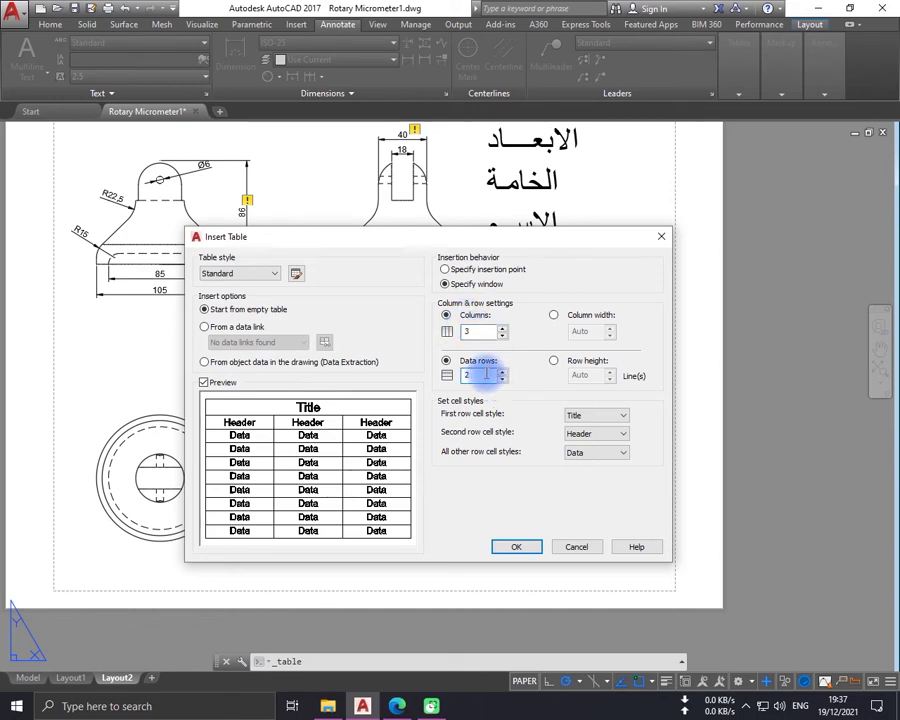
{"action": "key", "text": "Return"}
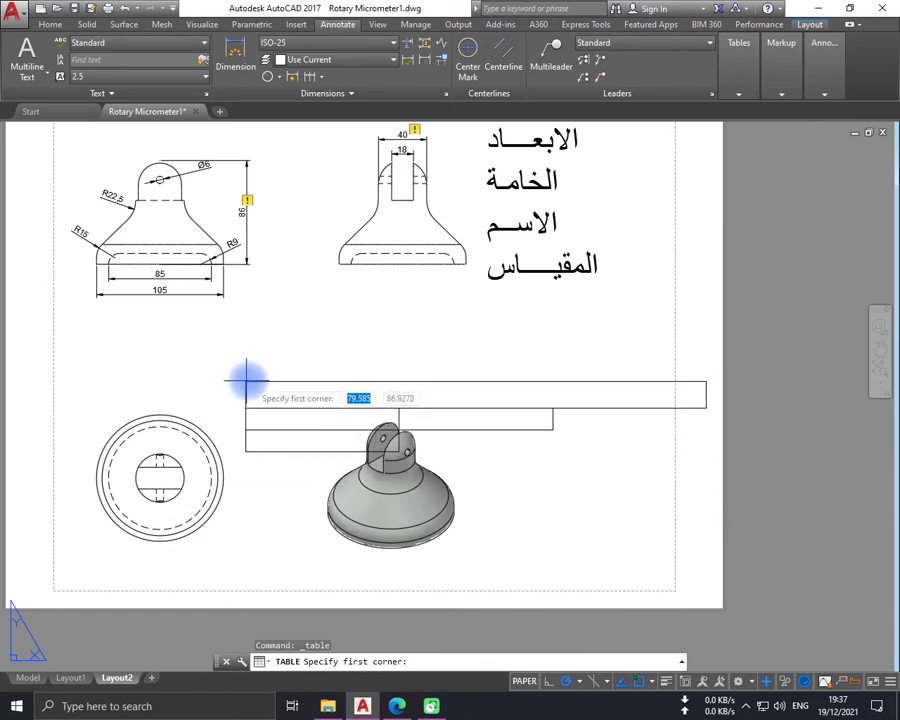
- Place the table with two corner clicks in the sheet's lower-right corner beside the isometric view
{"action": "middle_click_drag", "start_coordinate": [460, 410], "coordinate": [314, 384]}
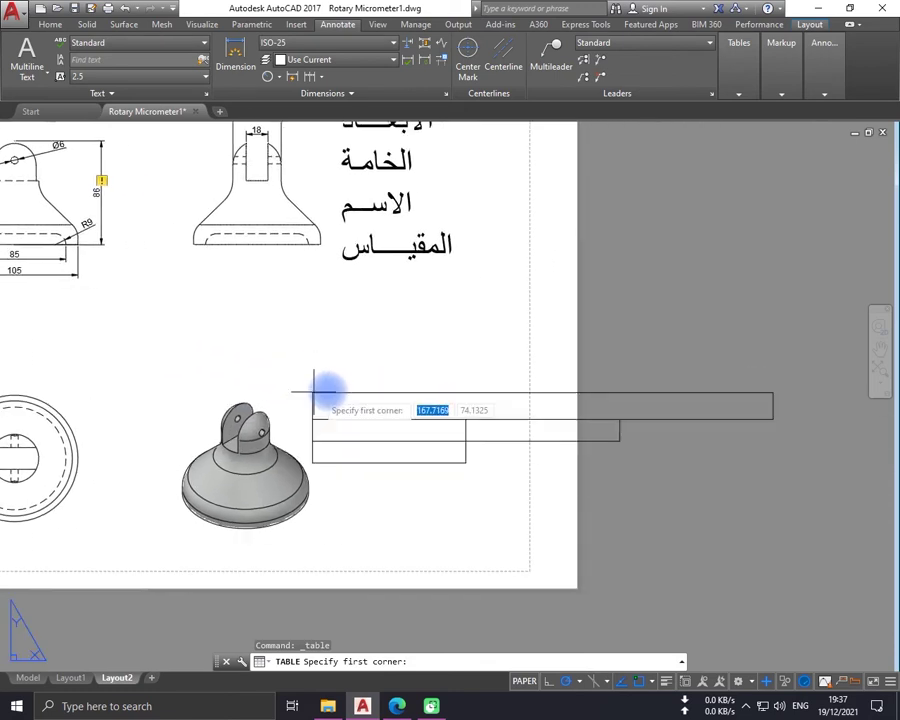
{"action": "scroll", "coordinate": [345, 386], "scroll_direction": "down", "scroll_amount": 2}
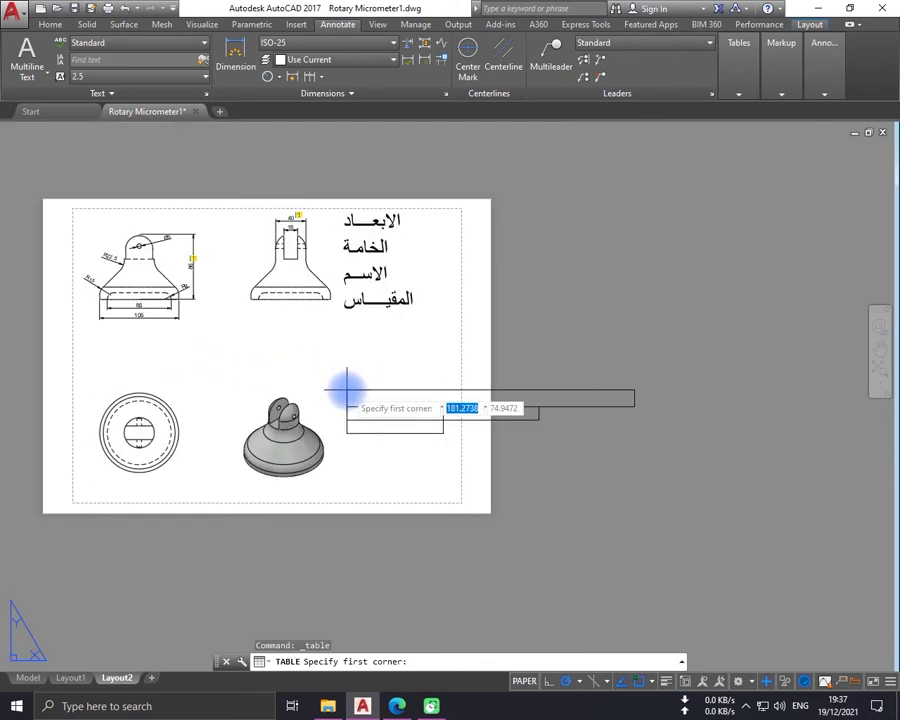
{"action": "left_click", "coordinate": [348, 449]}
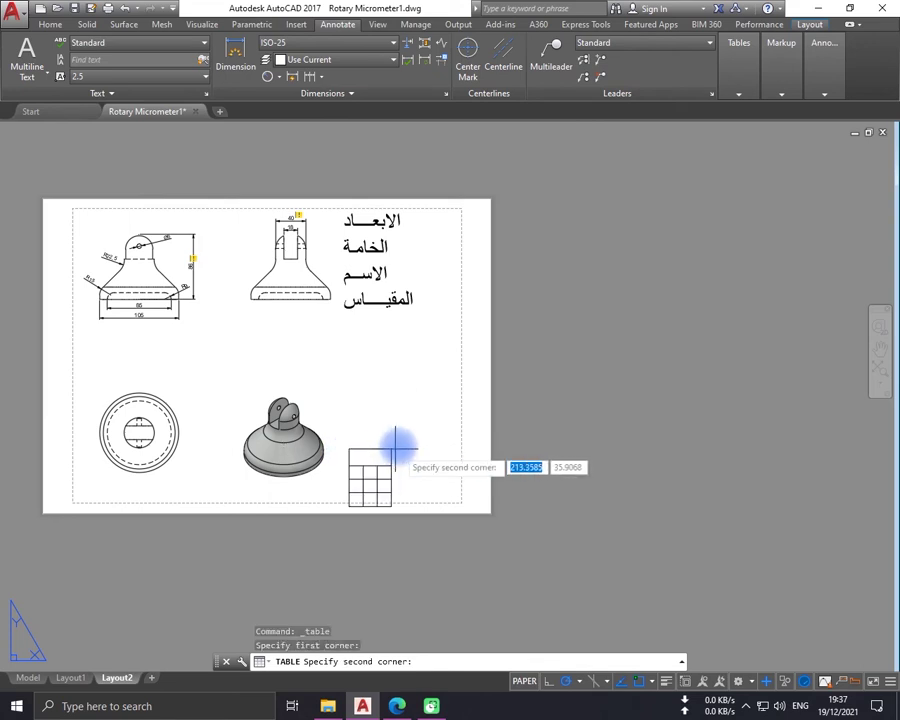
{"action": "left_click", "coordinate": [471, 441]}
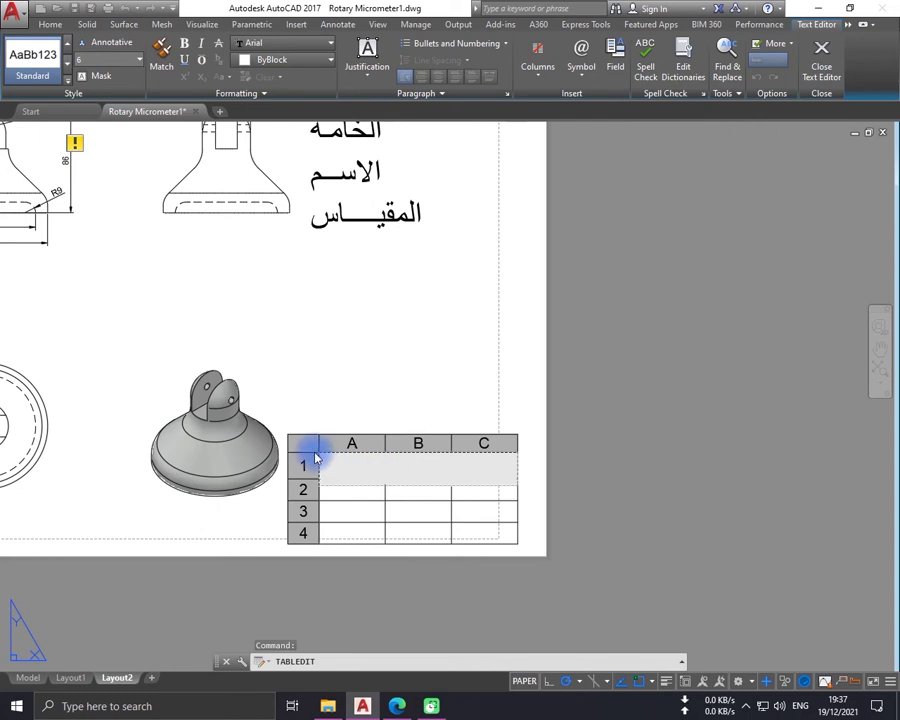
- Enter 'Part Name' in cell A2 of the new table
{"action": "left_click", "coordinate": [348, 489]}
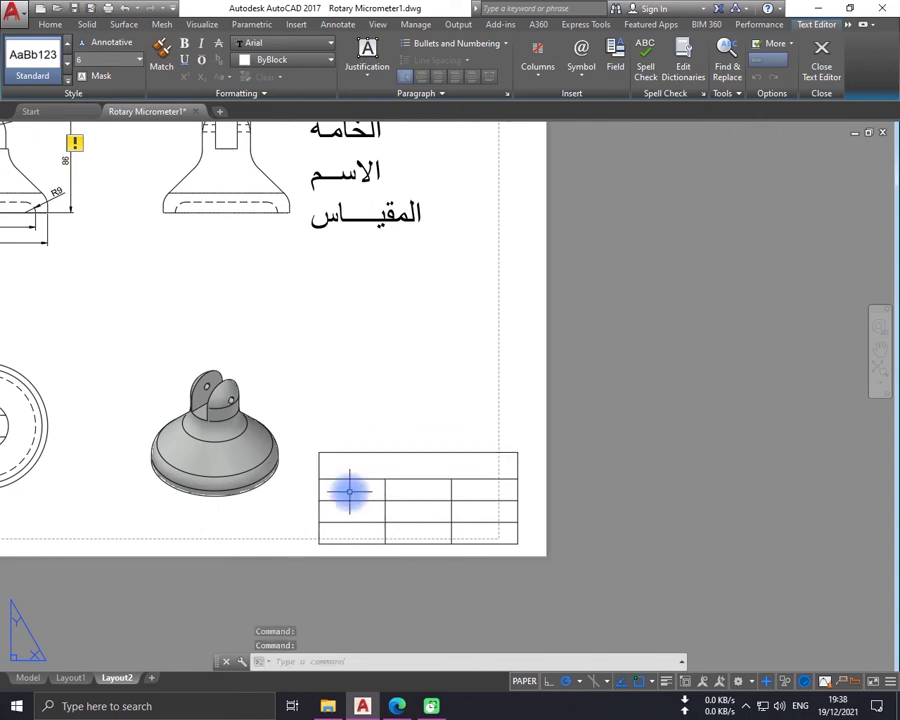
{"action": "left_click", "coordinate": [350, 488]}
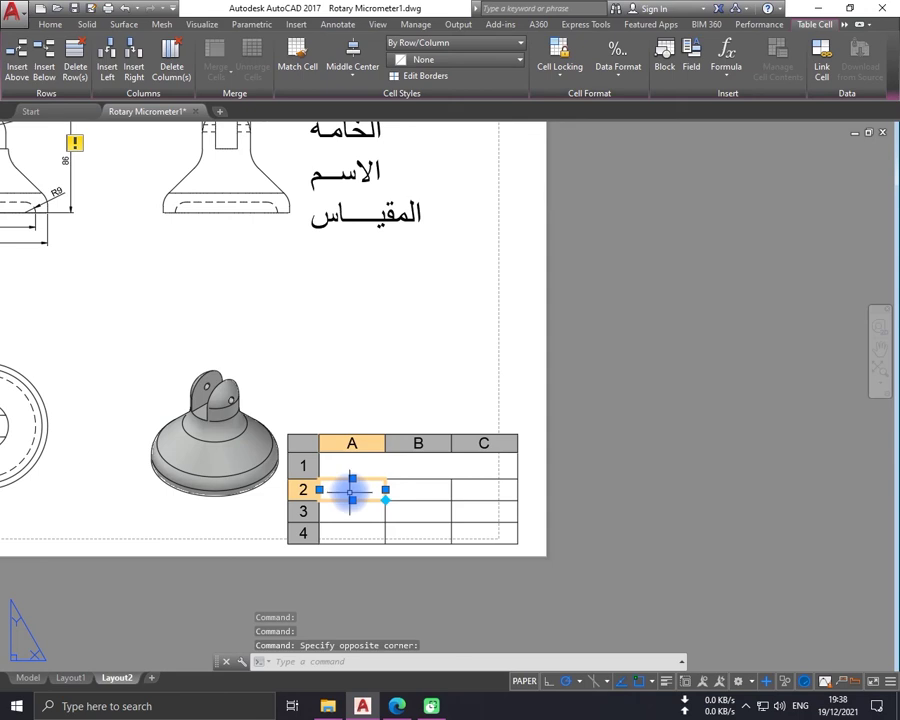
{"action": "scroll", "coordinate": [350, 489], "scroll_direction": "up", "scroll_amount": 2}
{"action": "scroll", "coordinate": [390, 471], "scroll_direction": "up", "scroll_amount": 1}
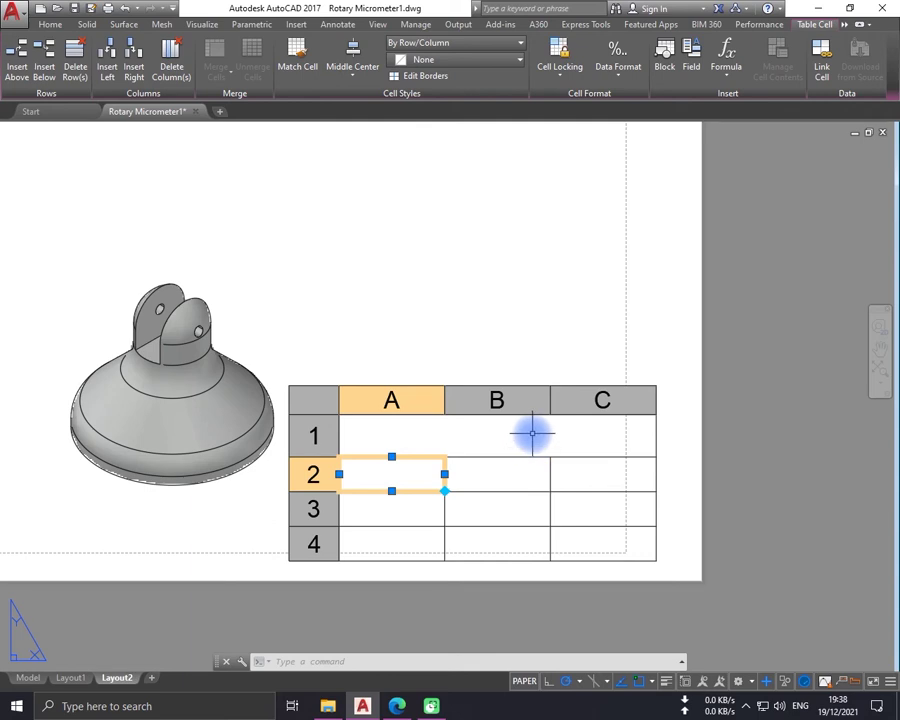
{"action": "type", "text": "N"}
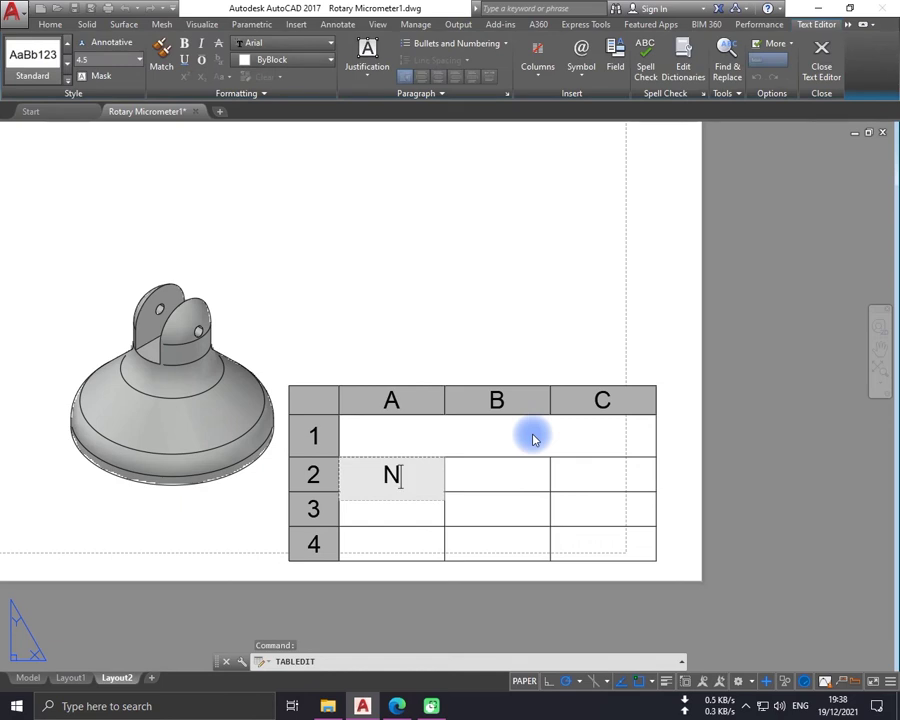
{"action": "key", "text": "BackSpace"}
{"action": "type", "text": "Par"}
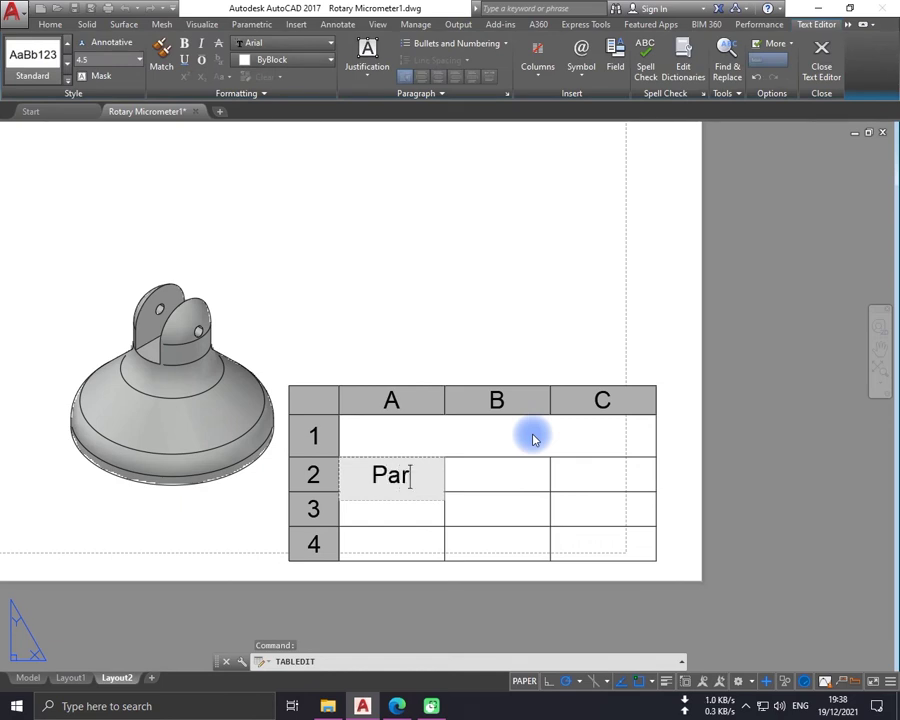
{"action": "type", "text": "t Name"}
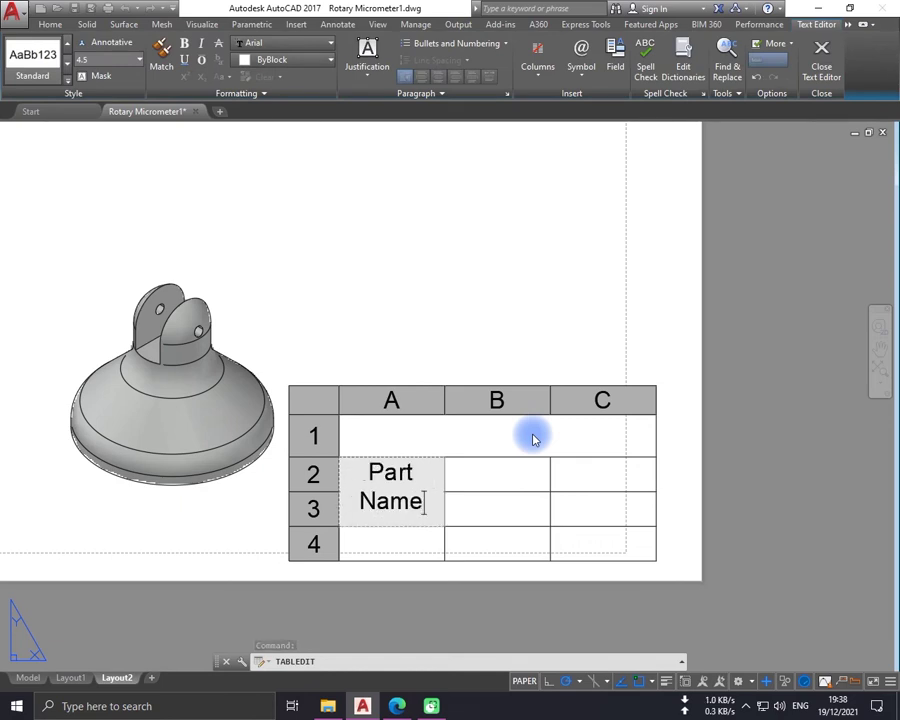
- Widen column A with the A/B grip so Part Name fits on one line
{"action": "left_click", "coordinate": [441, 478]}
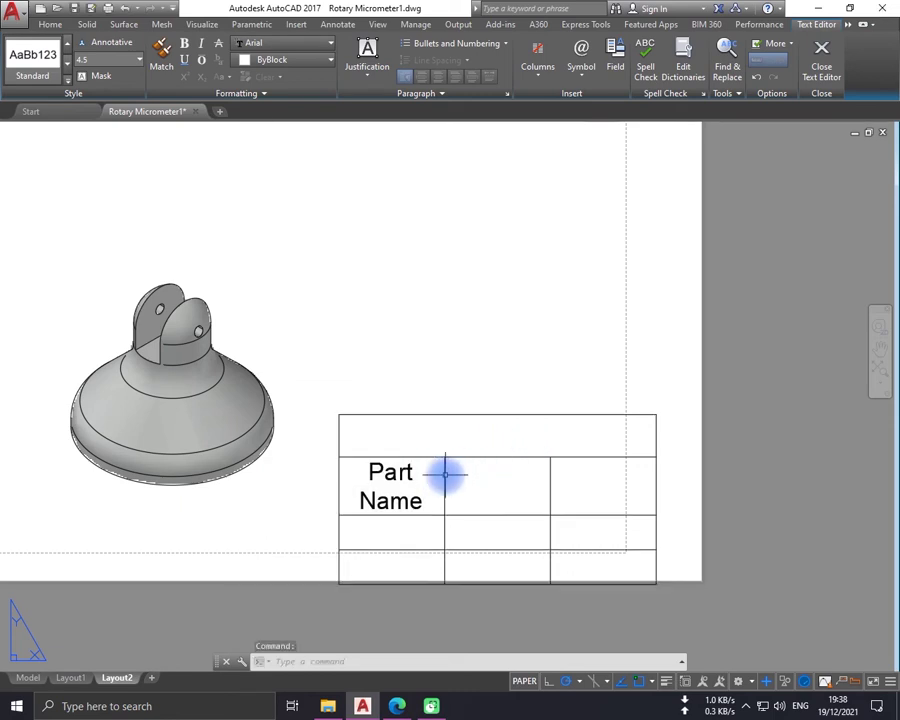
{"action": "left_click", "coordinate": [444, 481]}
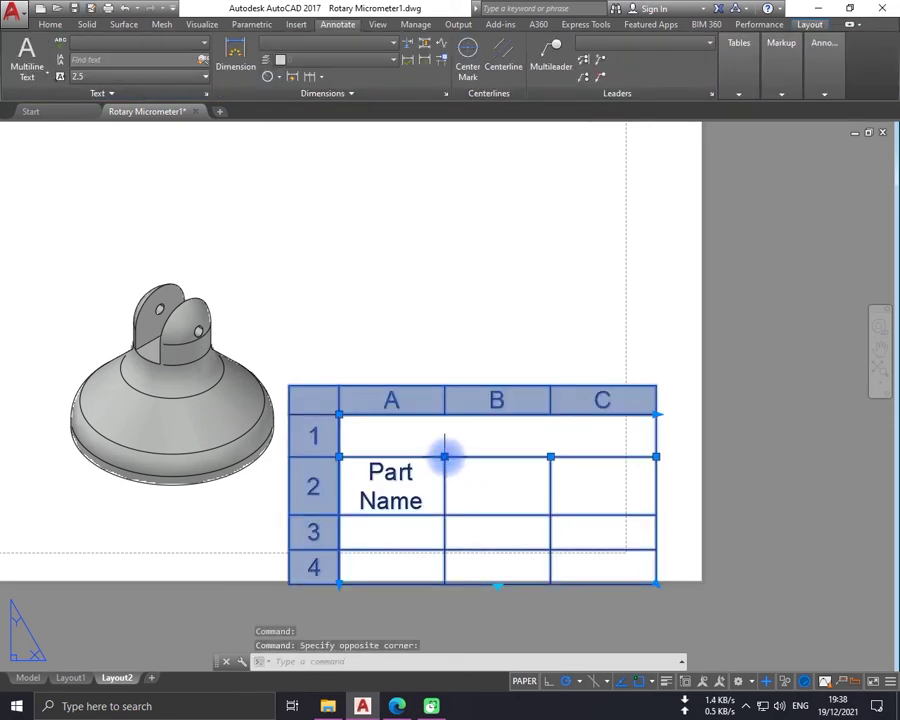
{"action": "left_click", "coordinate": [444, 457]}
{"action": "left_click", "coordinate": [464, 457]}
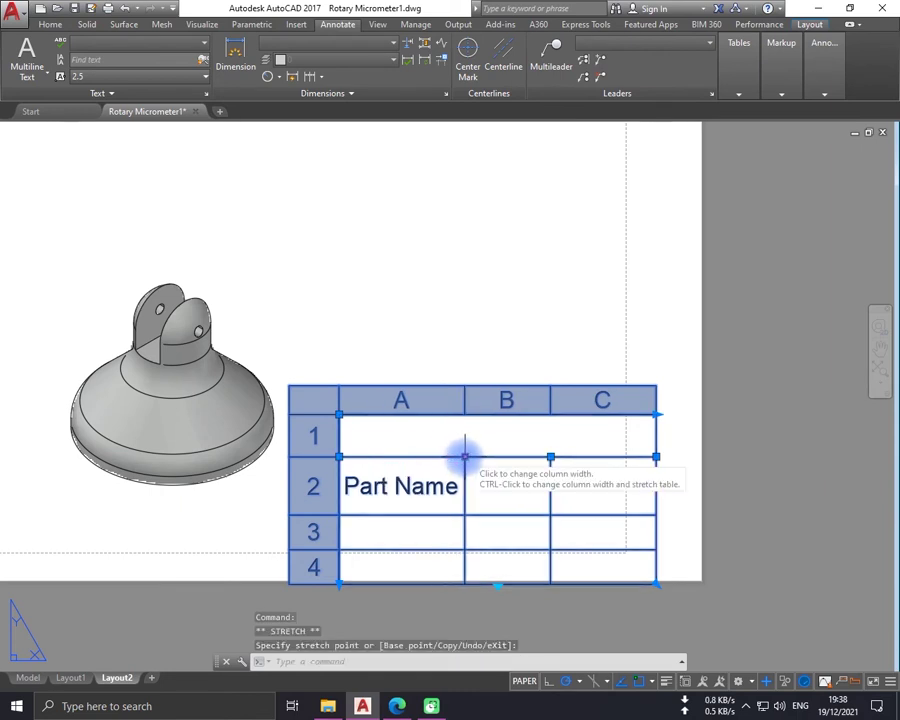
- Enter Material in cell A3 and Scale in cell A4
{"action": "left_click", "coordinate": [402, 530]}
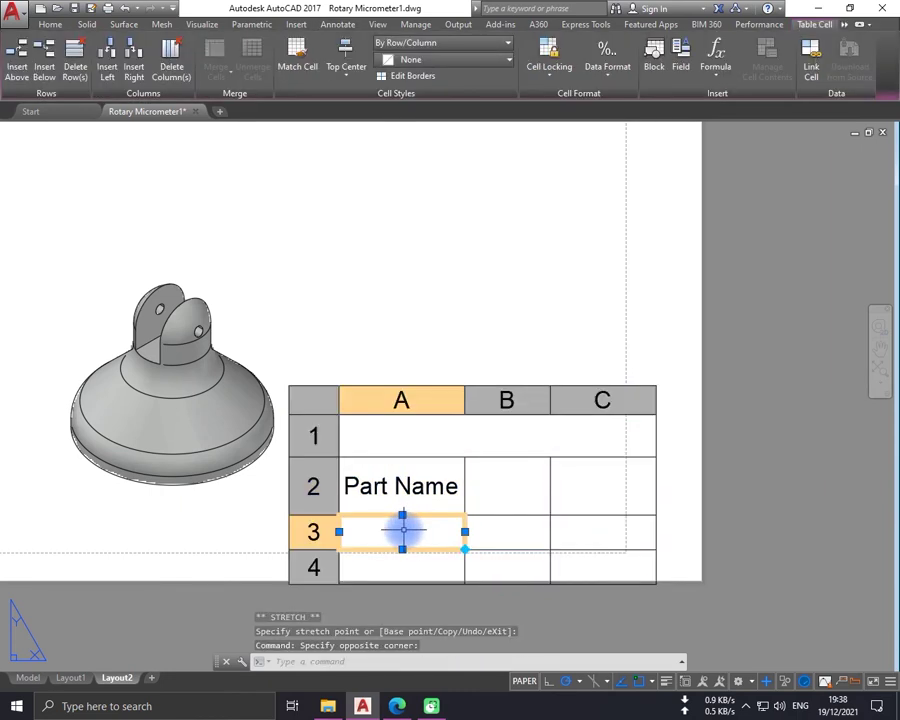
{"action": "type", "text": "Material"}
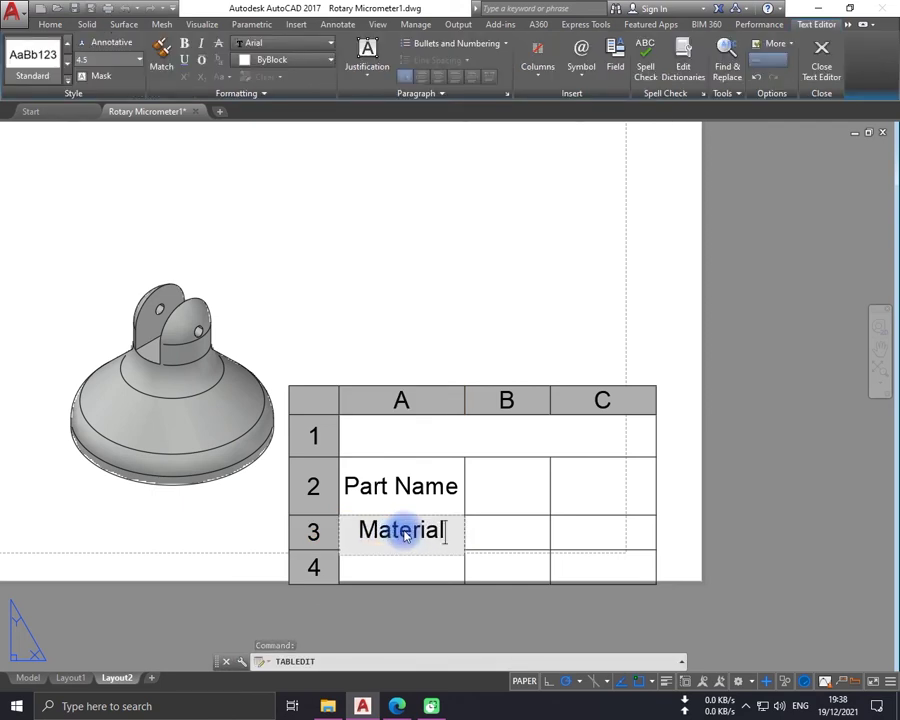
{"action": "left_click", "coordinate": [418, 566]}
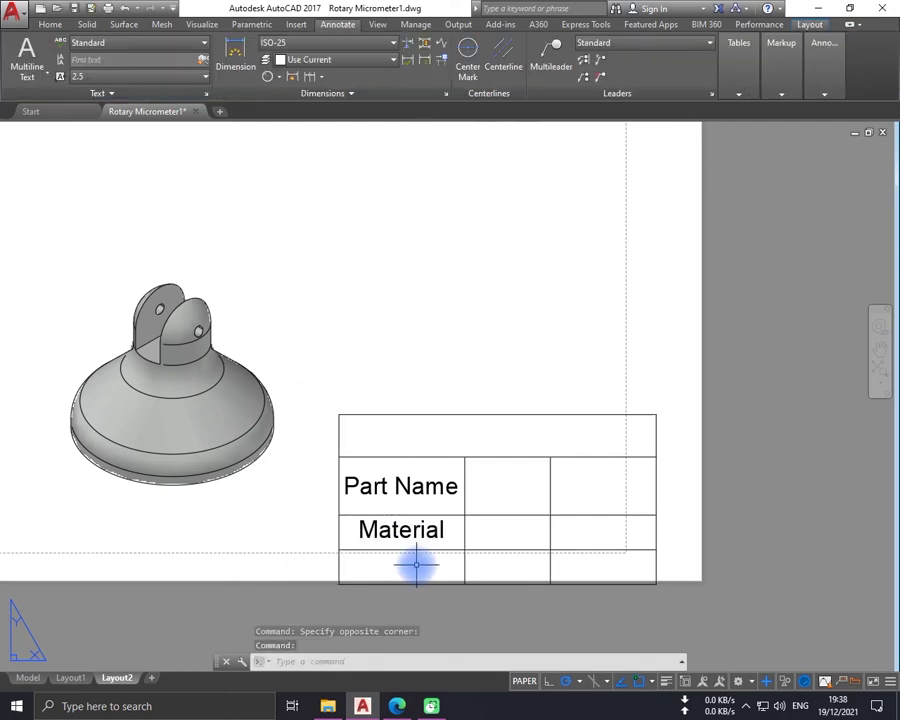
{"action": "scroll", "coordinate": [419, 540], "scroll_direction": "up", "scroll_amount": 2}
{"action": "scroll", "coordinate": [416, 536], "scroll_direction": "down", "scroll_amount": 1}
{"action": "scroll", "coordinate": [508, 396], "scroll_direction": "down", "scroll_amount": 1}
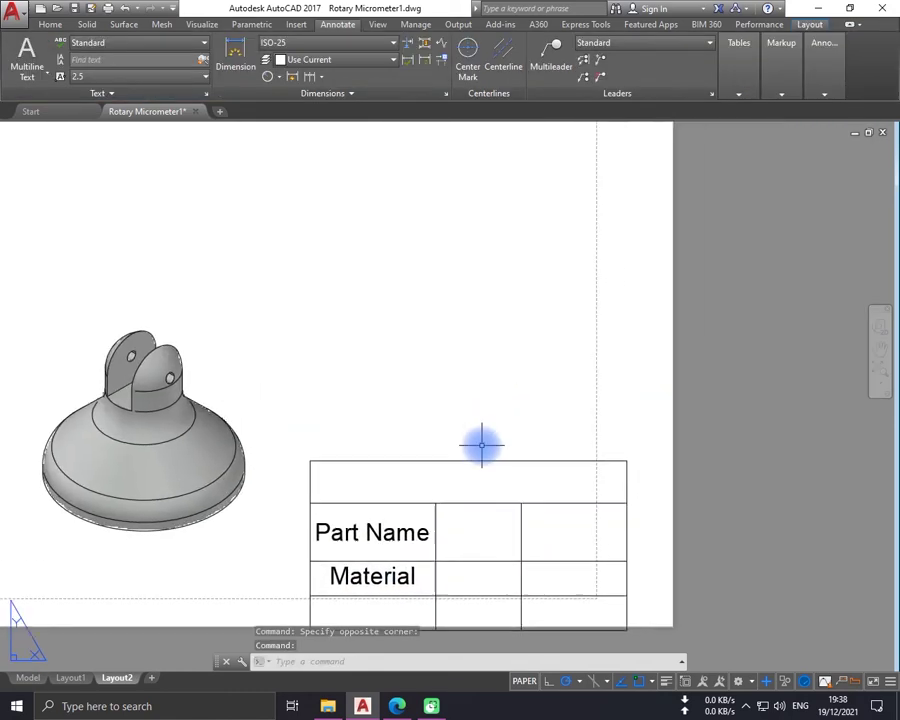
{"action": "scroll", "coordinate": [480, 444], "scroll_direction": "down", "scroll_amount": 2}
{"action": "left_click", "coordinate": [402, 573]}
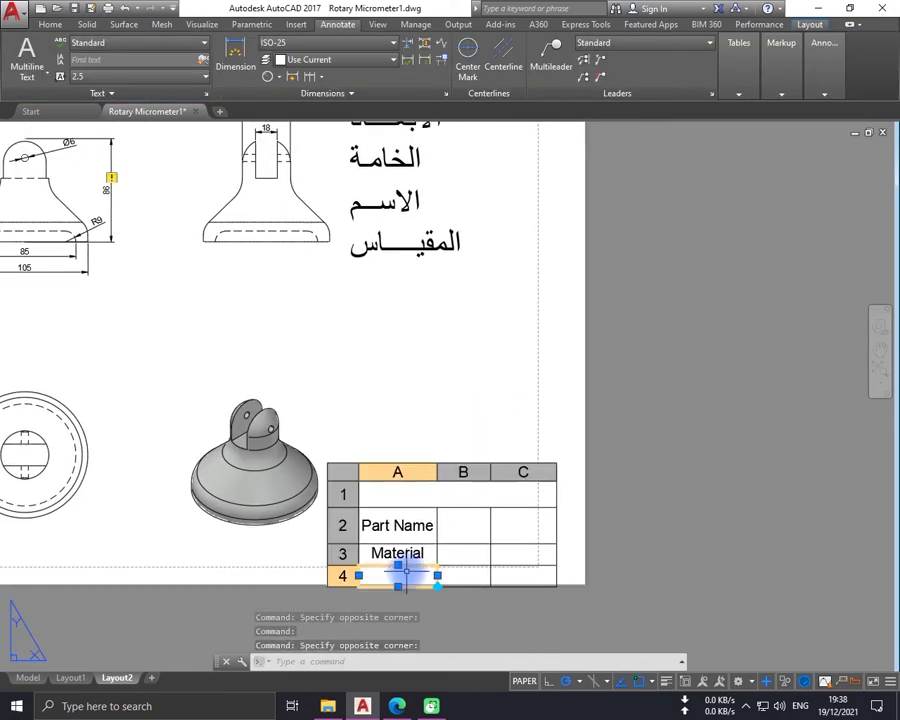
{"action": "type", "text": "Scale"}
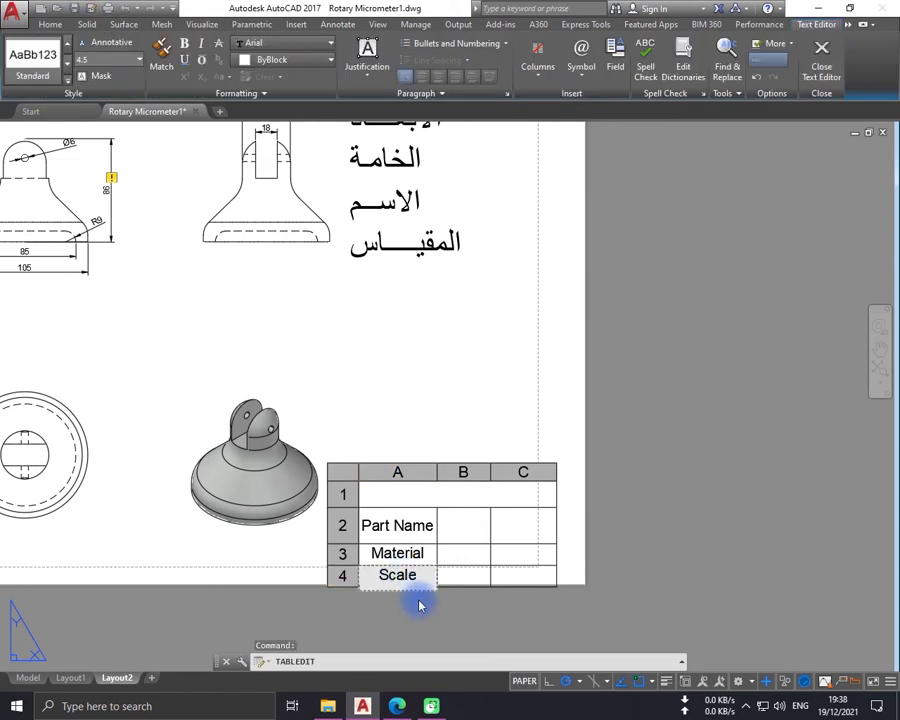
{"action": "left_click", "coordinate": [419, 605]}
- Select the table and shift its top-left corner up and to the left
{"action": "left_click", "coordinate": [371, 470]}
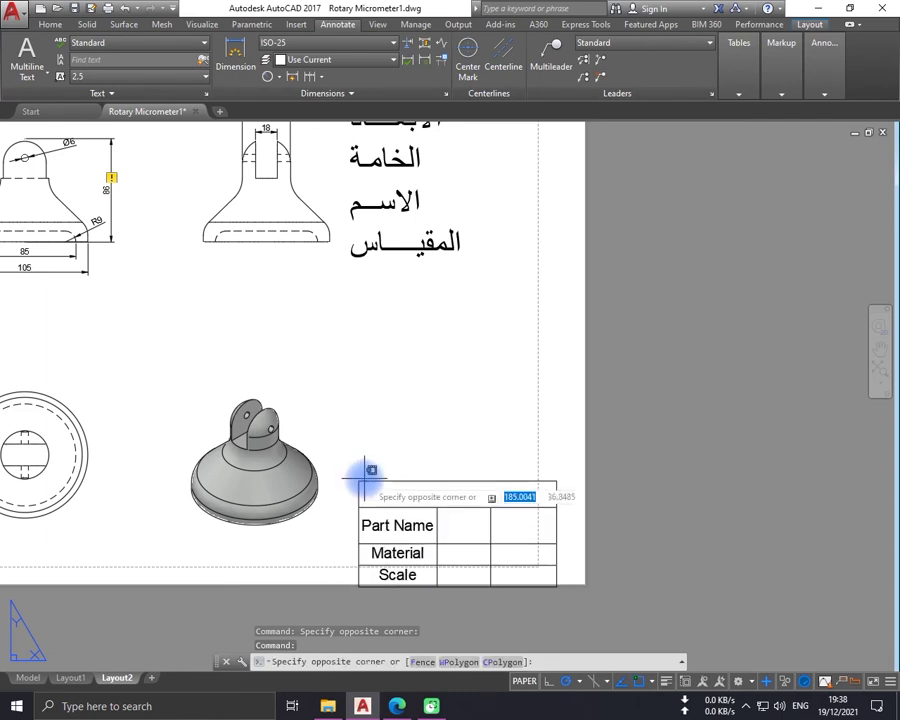
{"action": "left_click", "coordinate": [364, 487]}
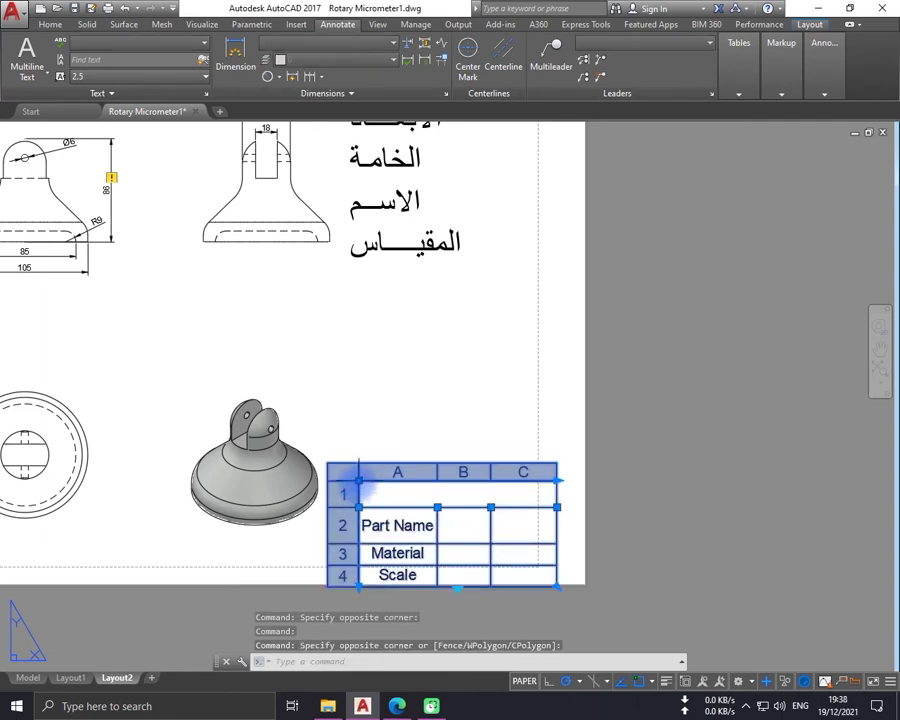
{"action": "left_click", "coordinate": [359, 481]}
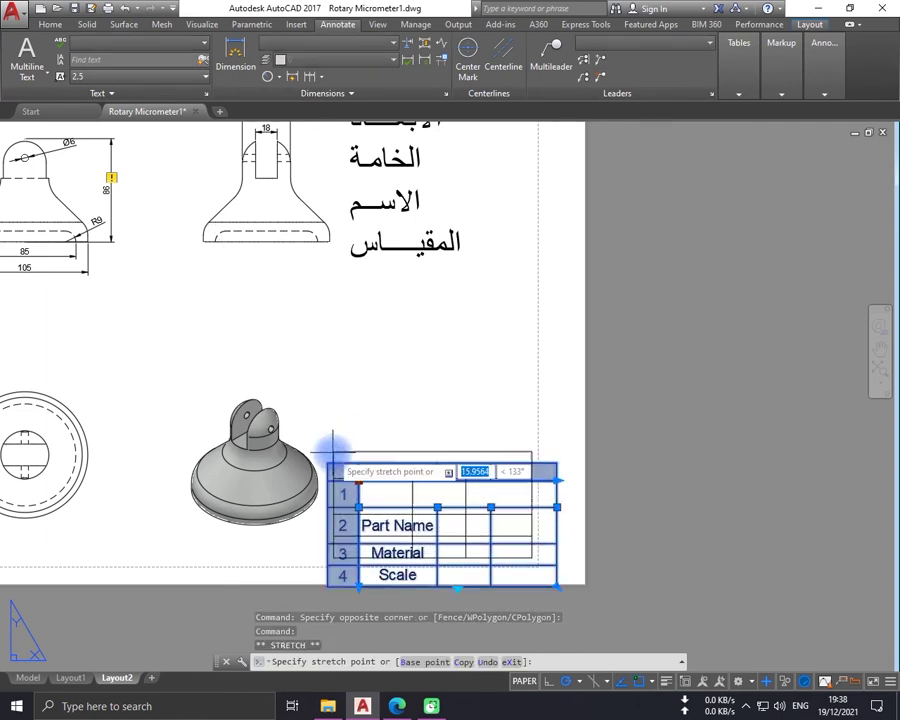
{"action": "left_click", "coordinate": [332, 454]}
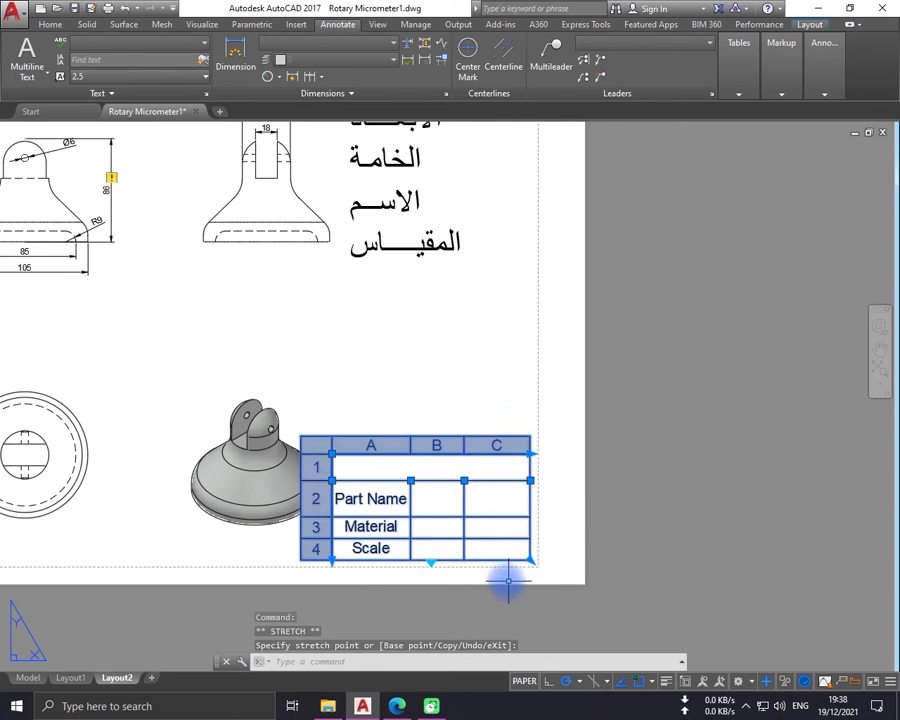
{"action": "key", "text": "Escape"}
- Cancel the pending move of the shaded isometric view and bring the corner table into view
{"action": "middle_click_drag", "start_coordinate": [230, 516], "coordinate": [332, 503]}
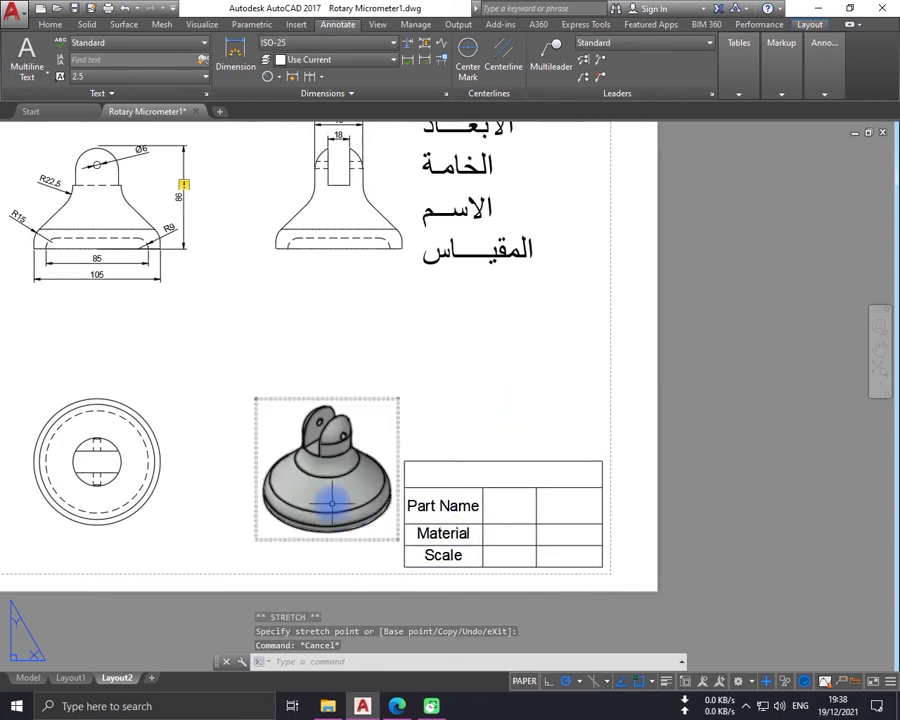
{"action": "left_click", "coordinate": [332, 503]}
{"action": "left_click", "coordinate": [327, 468]}
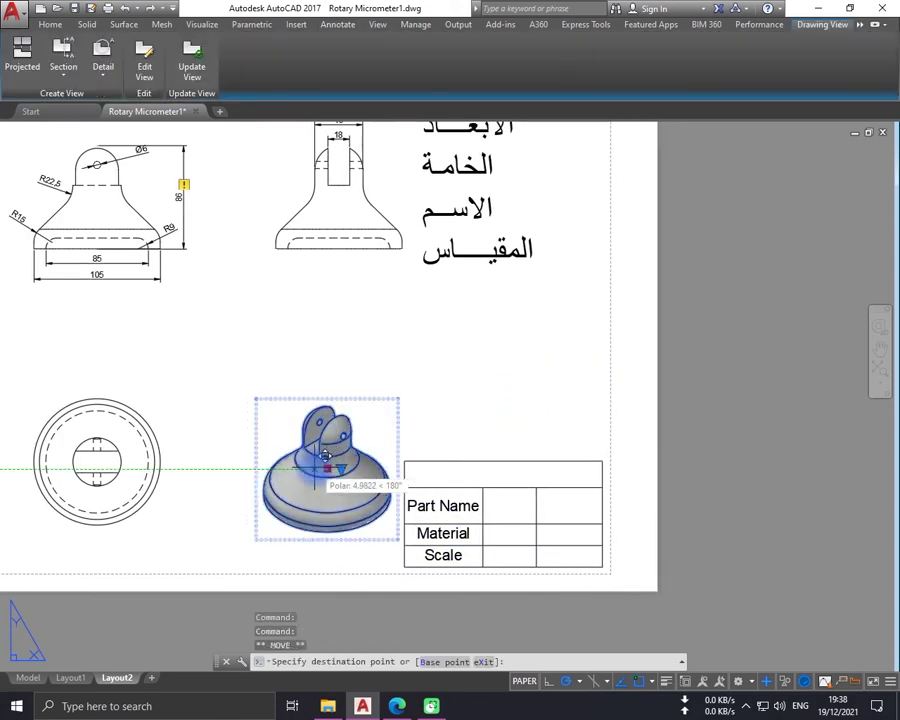
{"action": "key", "text": "Escape"}
{"action": "middle_click_drag", "start_coordinate": [506, 412], "coordinate": [546, 416]}
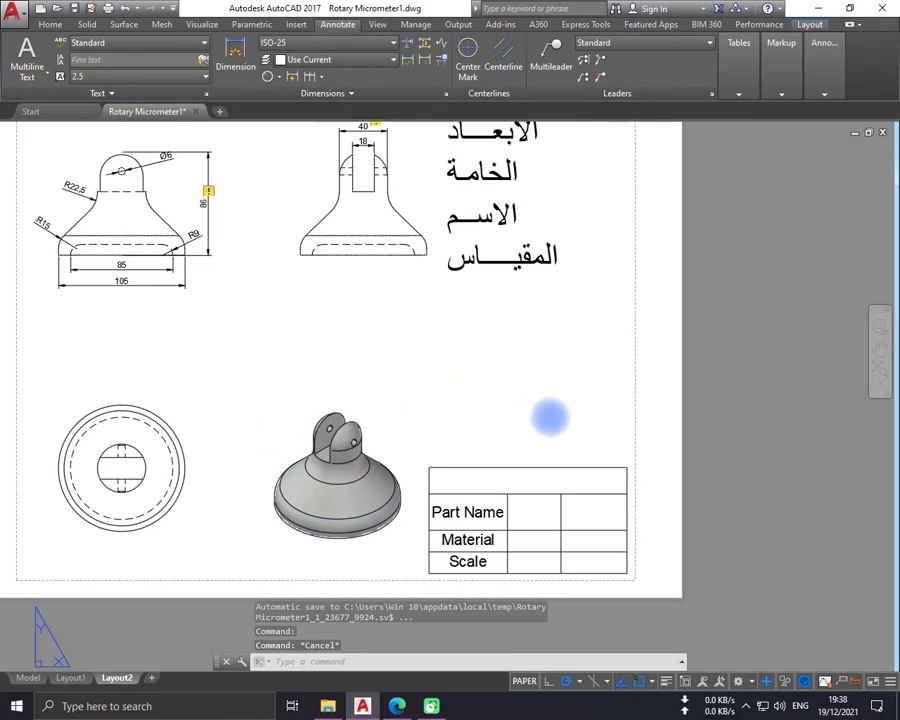
{"action": "middle_click_drag", "start_coordinate": [386, 348], "coordinate": [412, 372]}
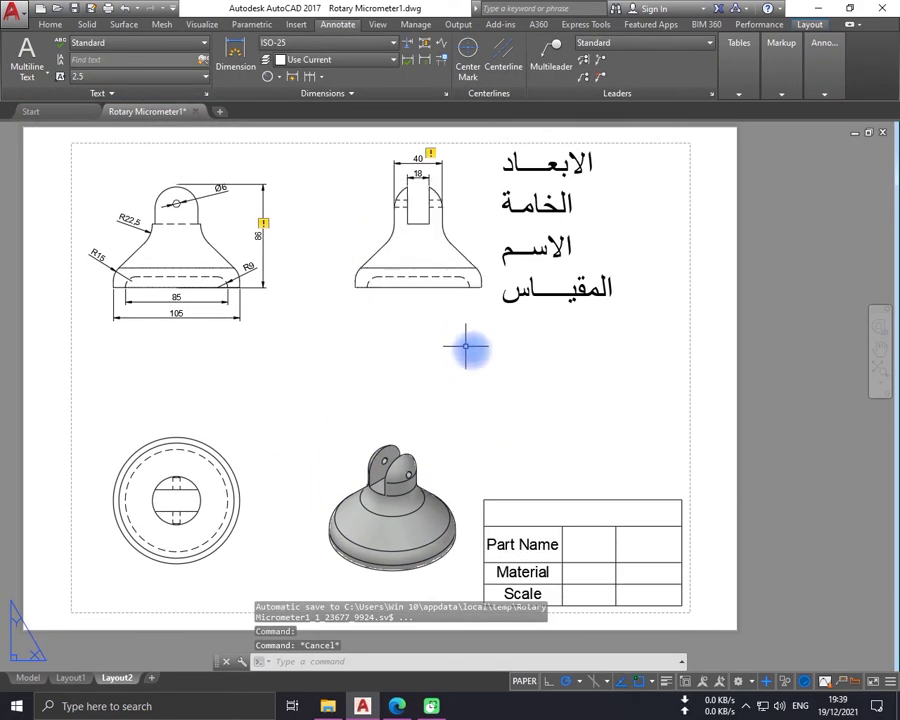
{"action": "middle_click_drag", "start_coordinate": [436, 315], "coordinate": [308, 311]}
{"action": "middle_click_drag", "start_coordinate": [433, 505], "coordinate": [486, 458]}
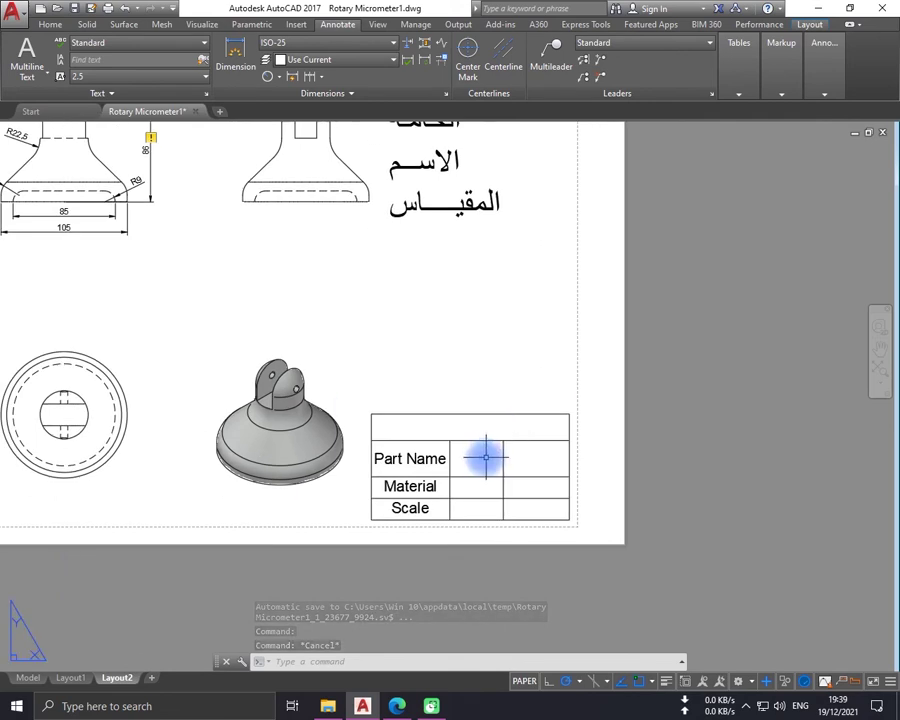
- Enter 'Base' in the table cell beside Part Name
{"action": "left_click", "coordinate": [478, 458]}
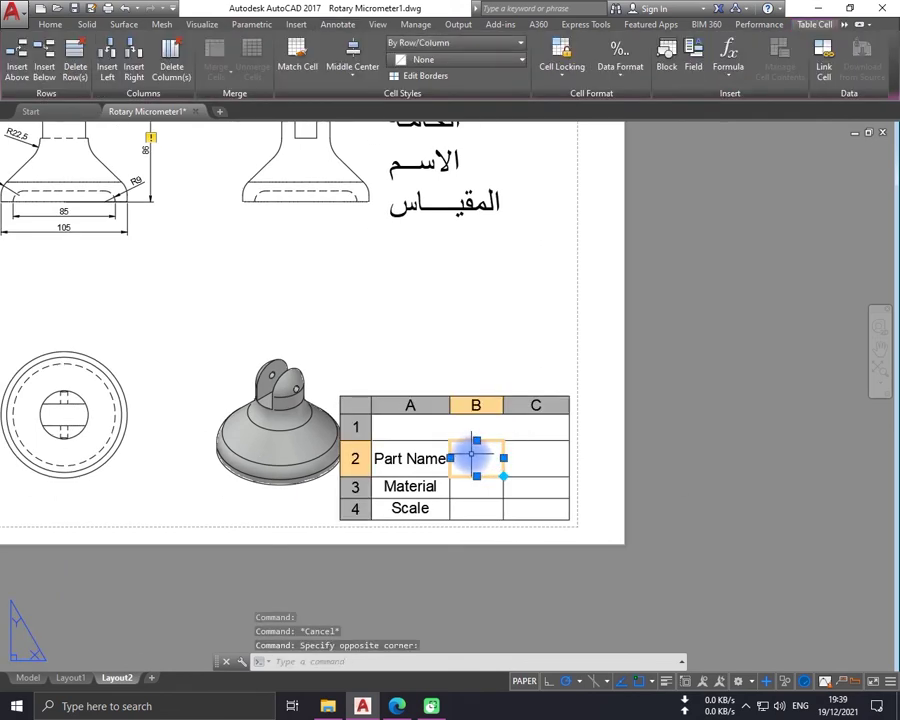
{"action": "double_click", "coordinate": [472, 455]}
{"action": "type", "text": "Ba"}
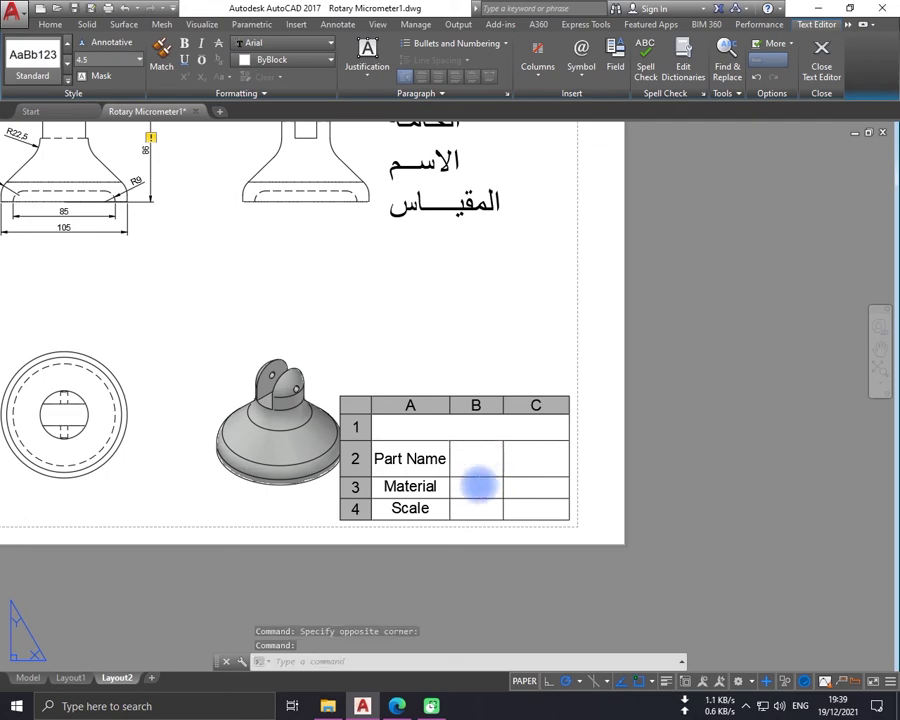
{"action": "left_click", "coordinate": [477, 484]}
{"action": "left_click", "coordinate": [477, 486]}
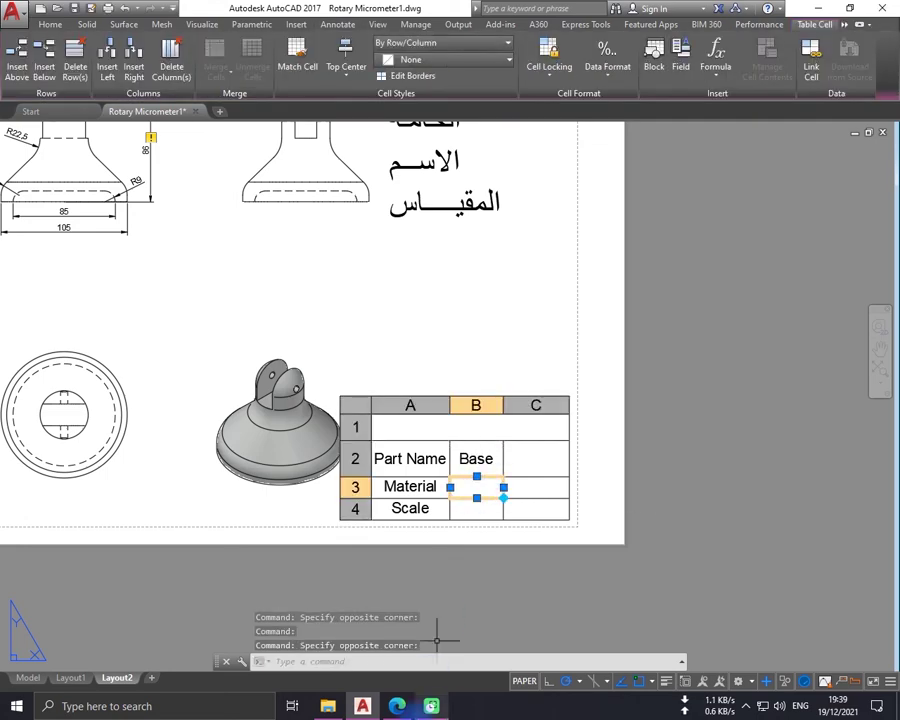
- Bring up page 3 of the Mechanical Drawing1111.pdf micrometer reference in Edge
{"action": "left_click", "coordinate": [400, 708]}
{"action": "scroll", "coordinate": [576, 354], "scroll_direction": "up", "scroll_amount": 5}
{"action": "scroll", "coordinate": [566, 452], "scroll_direction": "up", "scroll_amount": 2}
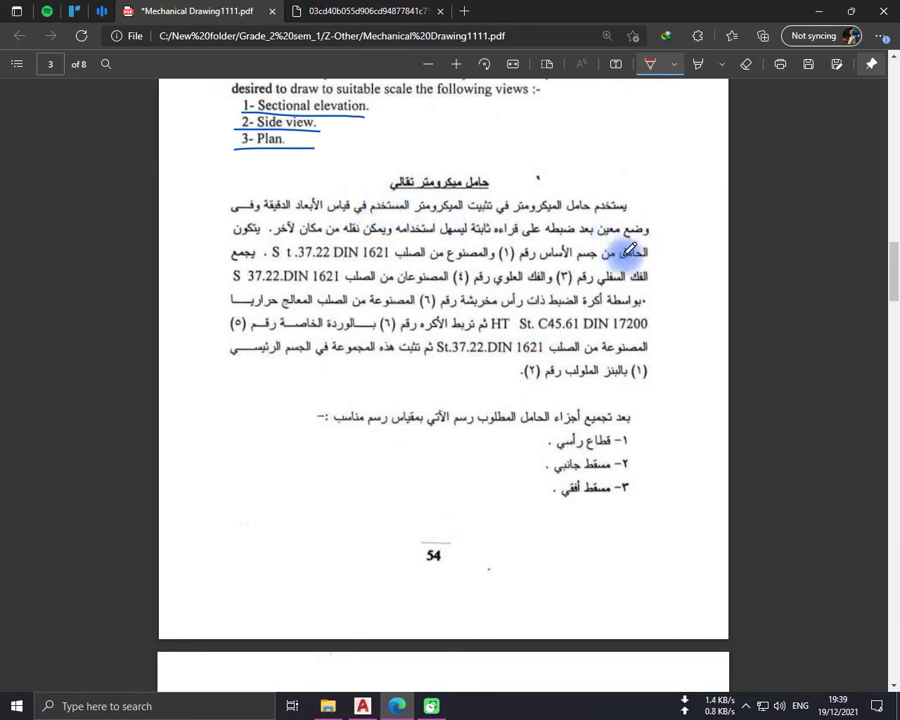
- Read the page 3 description, then reach the page 4 parts list giving Base as C I 18
{"action": "scroll", "coordinate": [630, 250], "scroll_direction": "up", "scroll_amount": 2}
{"action": "scroll", "coordinate": [414, 260], "scroll_direction": "up", "scroll_amount": 1}
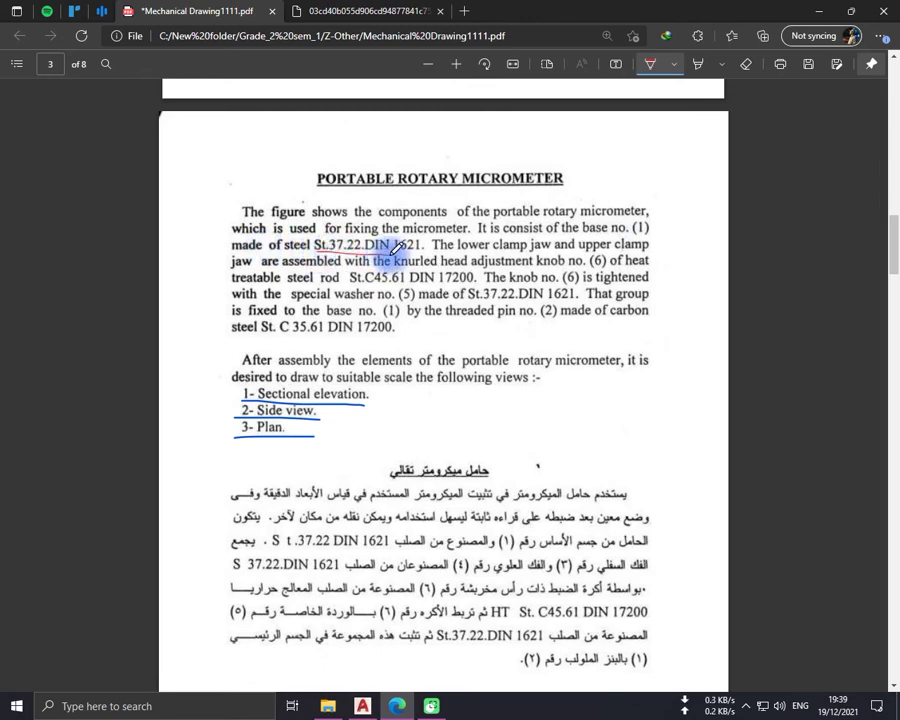
{"action": "scroll", "coordinate": [392, 354], "scroll_direction": "down", "scroll_amount": 1}
{"action": "scroll", "coordinate": [490, 280], "scroll_direction": "down", "scroll_amount": 8}
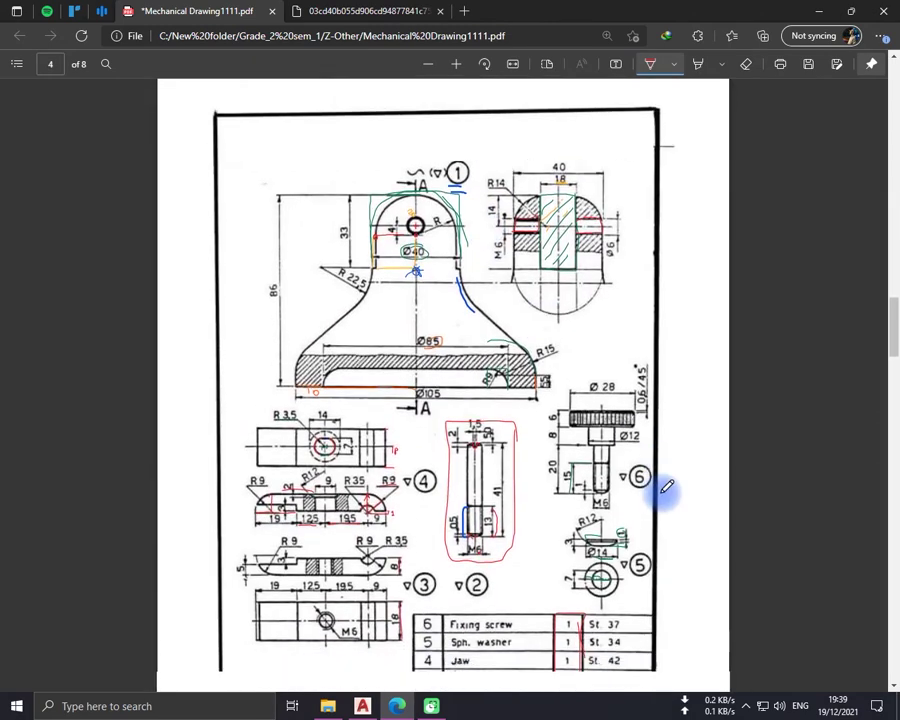
{"action": "scroll", "coordinate": [667, 487], "scroll_direction": "down", "scroll_amount": 3}
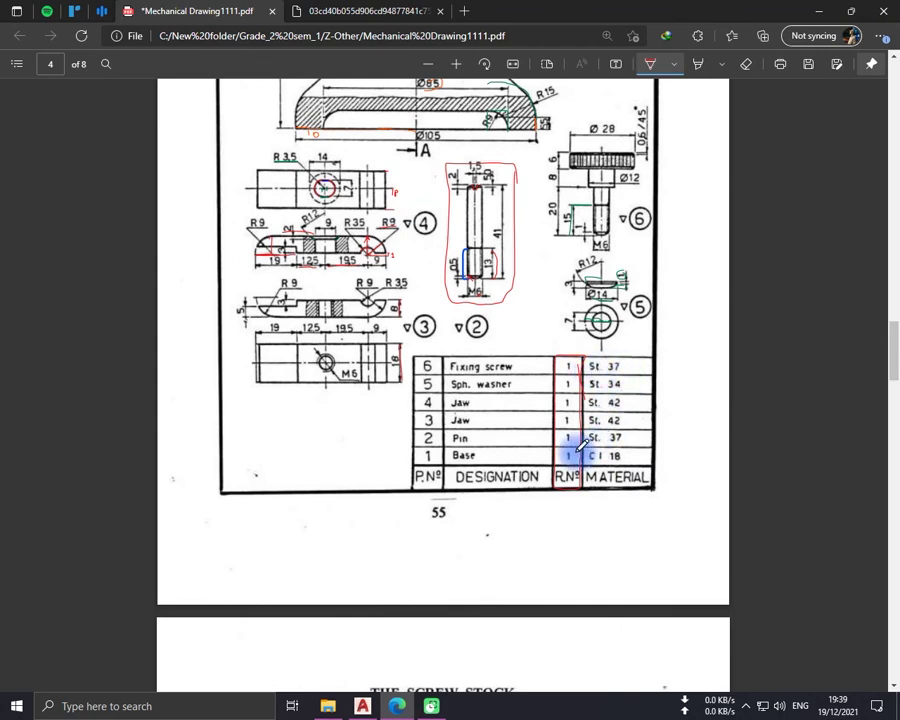
{"action": "scroll", "coordinate": [580, 420], "scroll_direction": "up", "scroll_amount": 2}
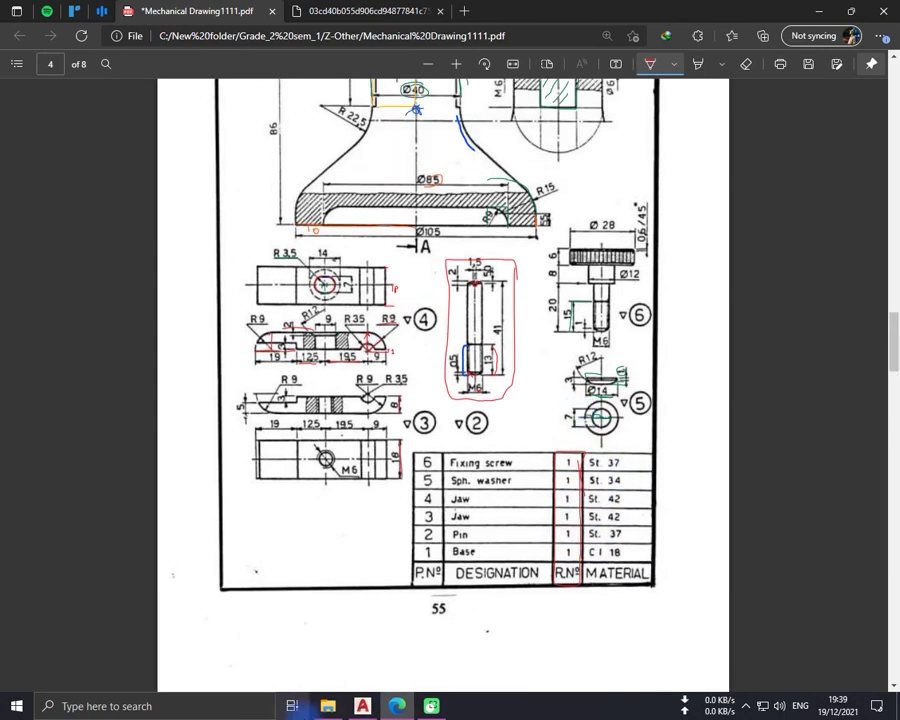
{"action": "mouse_move", "coordinate": [362, 706]}
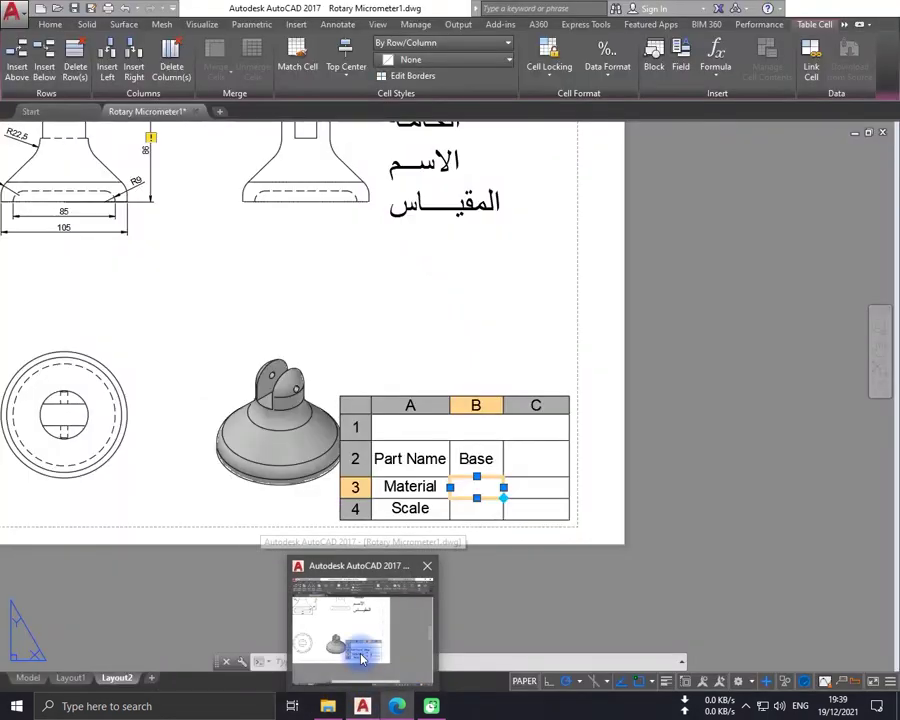
- Type 'St. 37' into the Material cell in AutoCAD, then return to the reference PDF
{"action": "left_click", "coordinate": [362, 658]}
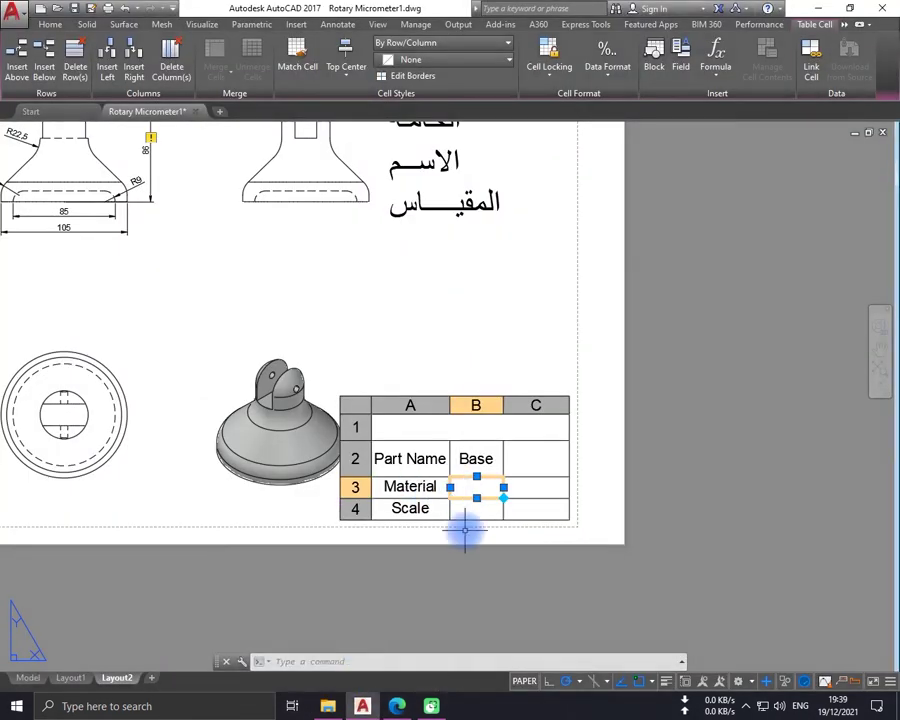
{"action": "type", "text": "St. 37"}
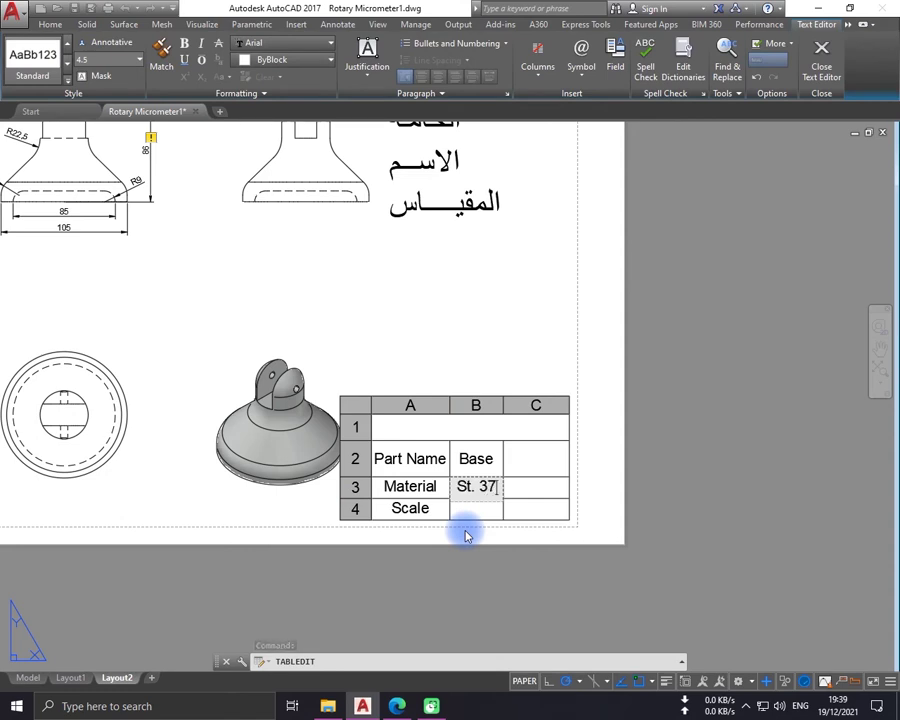
{"action": "left_click", "coordinate": [397, 705]}
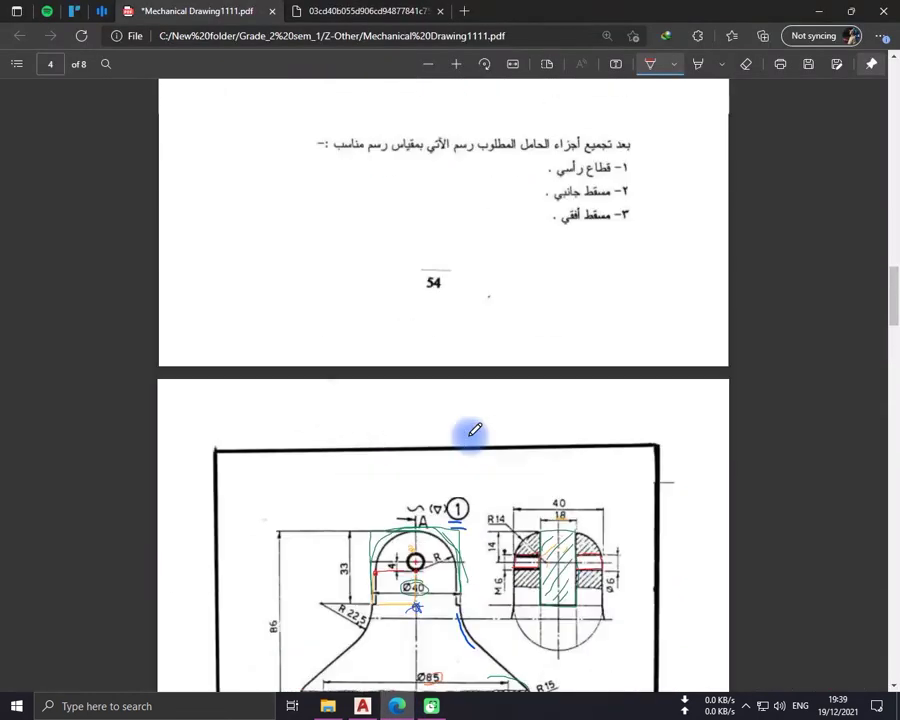
- Re-check the micrometer description and parts list on PDF pages 3 and 4
{"action": "scroll", "coordinate": [474, 430], "scroll_direction": "up", "scroll_amount": 3}
{"action": "scroll", "coordinate": [472, 429], "scroll_direction": "up", "scroll_amount": 2}
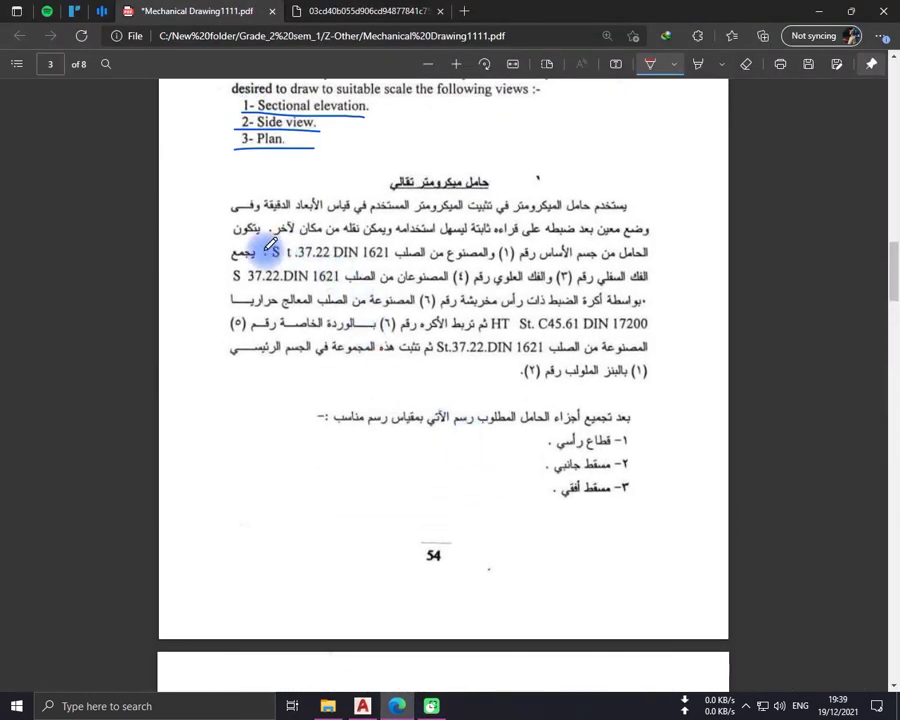
{"action": "scroll", "coordinate": [372, 304], "scroll_direction": "down", "scroll_amount": 1}
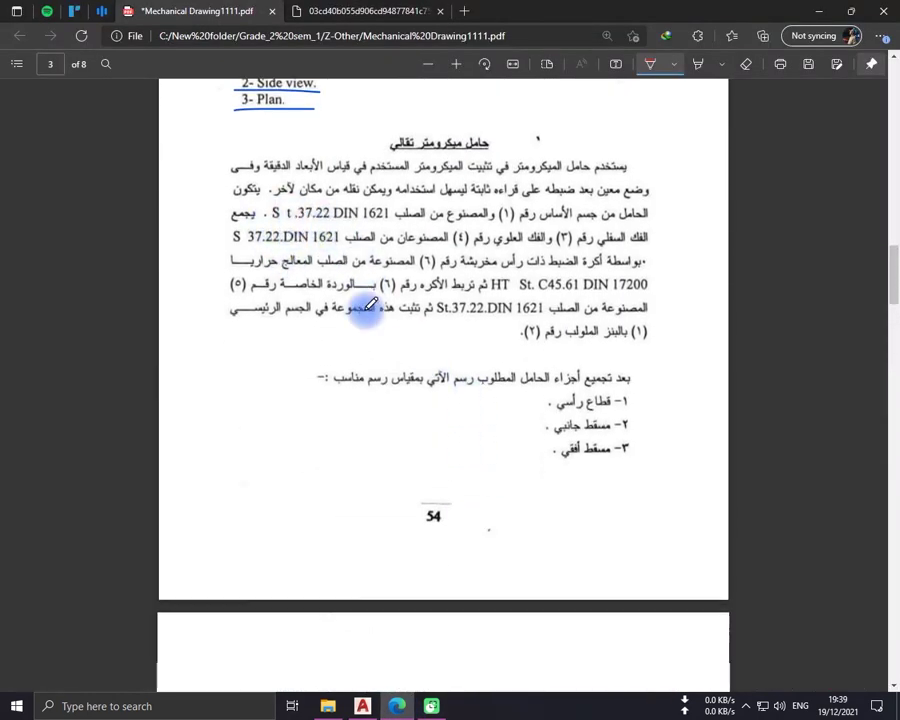
{"action": "scroll", "coordinate": [372, 304], "scroll_direction": "down", "scroll_amount": 6}
{"action": "scroll", "coordinate": [466, 522], "scroll_direction": "down", "scroll_amount": 3}
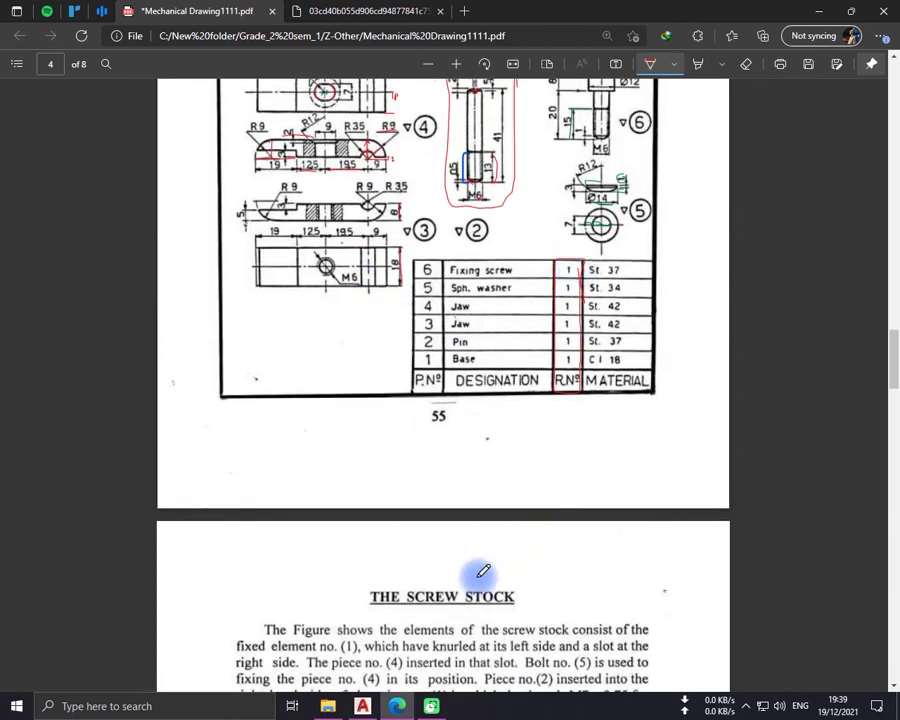
- Back in AutoCAD, commit St. 37 in the Material cell and select the Scale cell
{"action": "mouse_move", "coordinate": [362, 706]}
{"action": "left_click", "coordinate": [396, 660]}
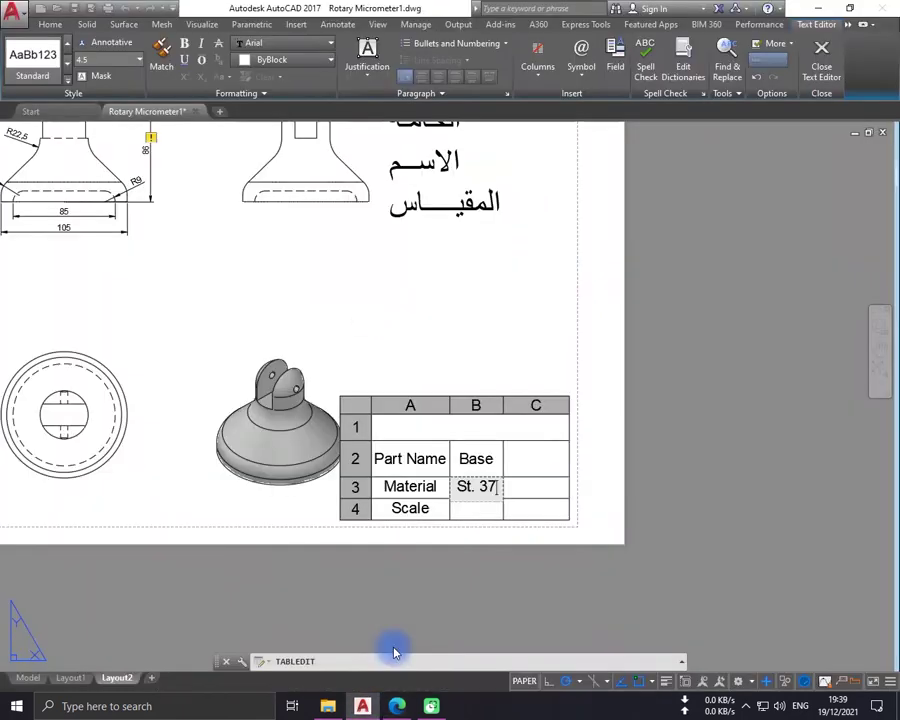
{"action": "left_click", "coordinate": [469, 512]}
{"action": "left_click", "coordinate": [467, 508]}
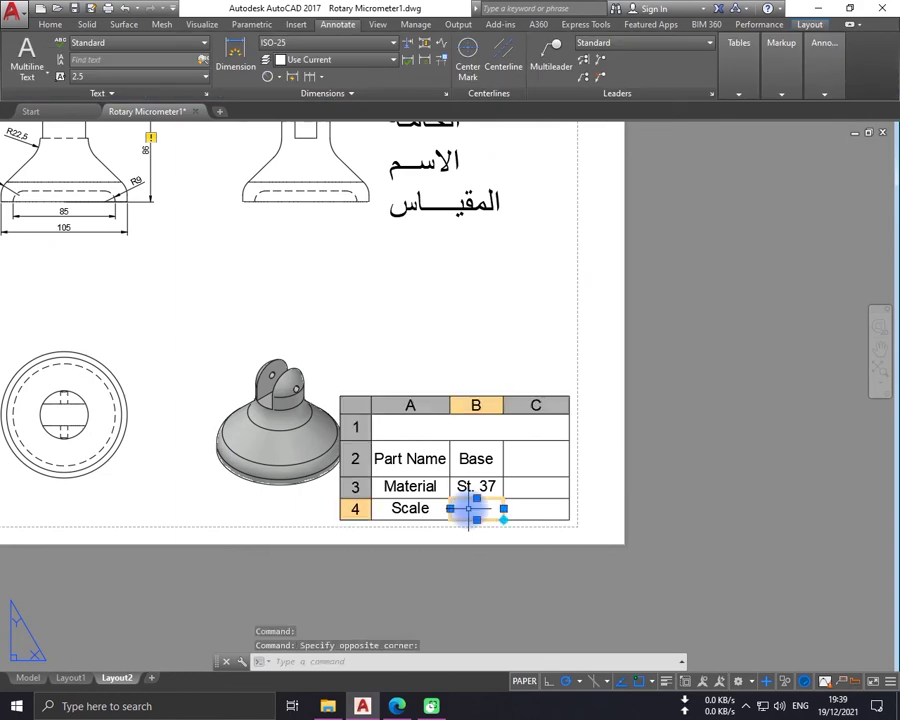
- Confirm the front view's 1:2 scale via Edit View, then open the empty Scale cell for entry
{"action": "key", "text": "Escape"}
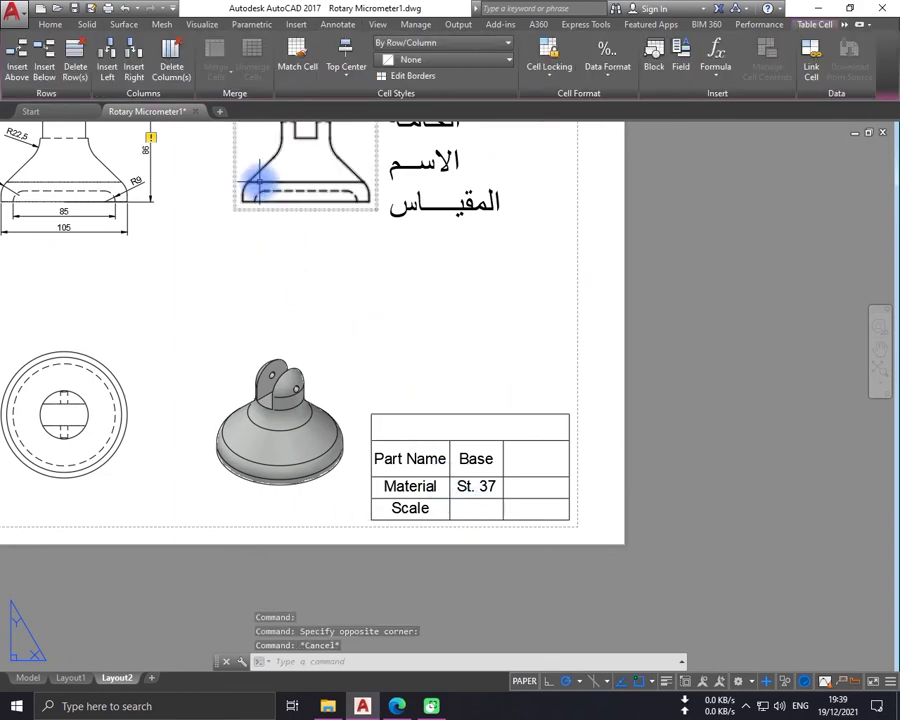
{"action": "middle_click_drag", "start_coordinate": [204, 196], "coordinate": [402, 293]}
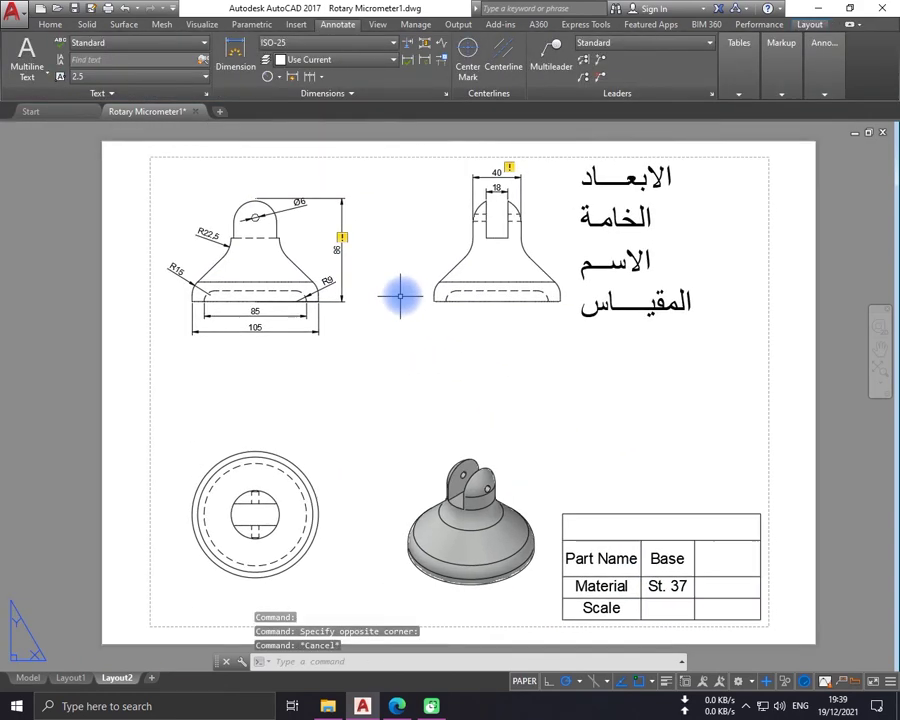
{"action": "left_click", "coordinate": [286, 258]}
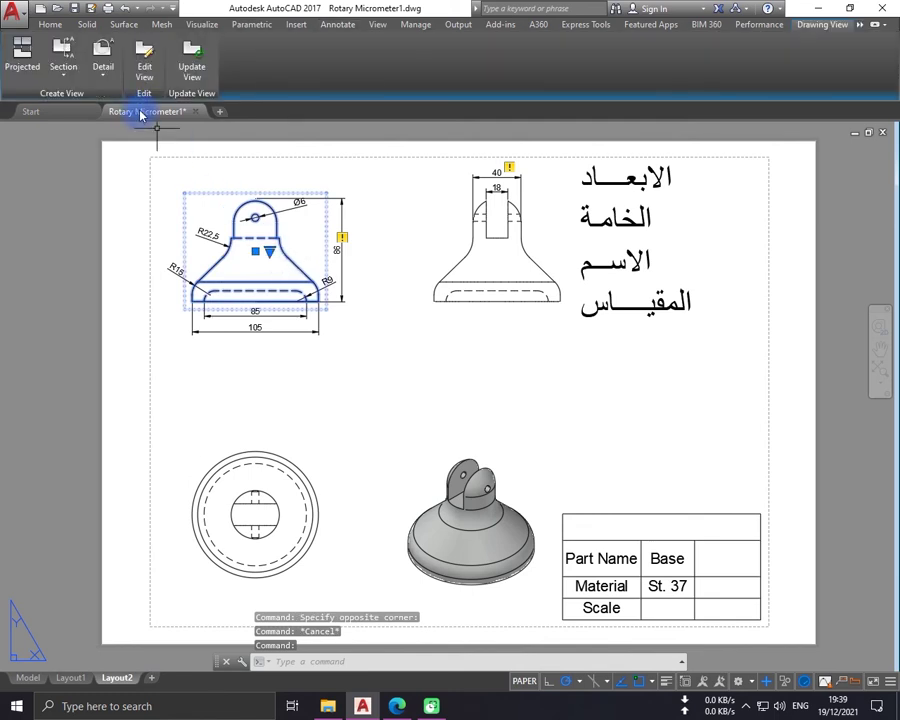
{"action": "left_click", "coordinate": [145, 75]}
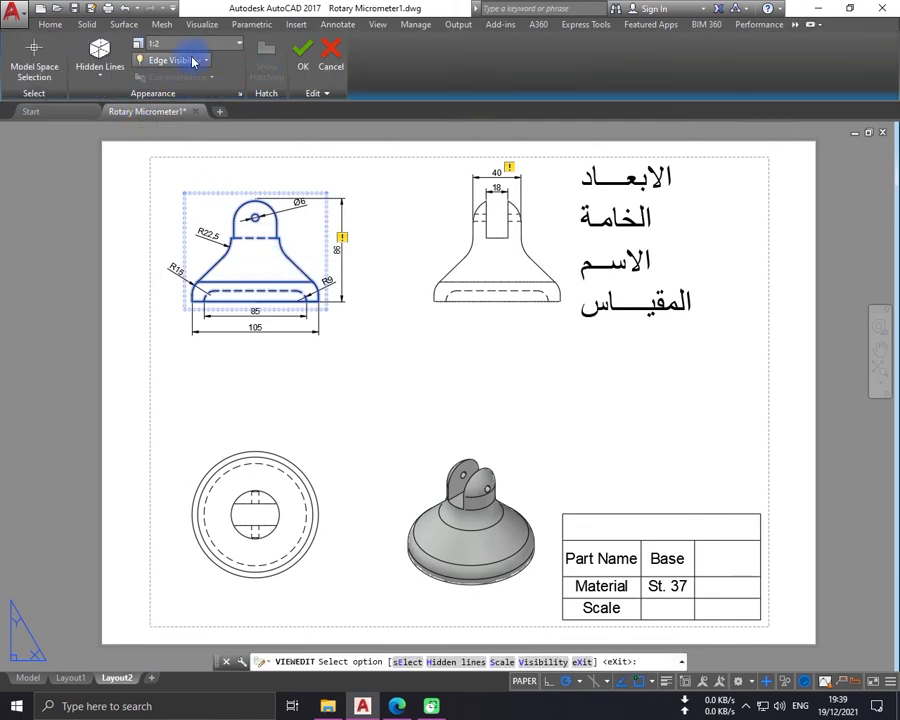
{"action": "key", "text": "Down"}
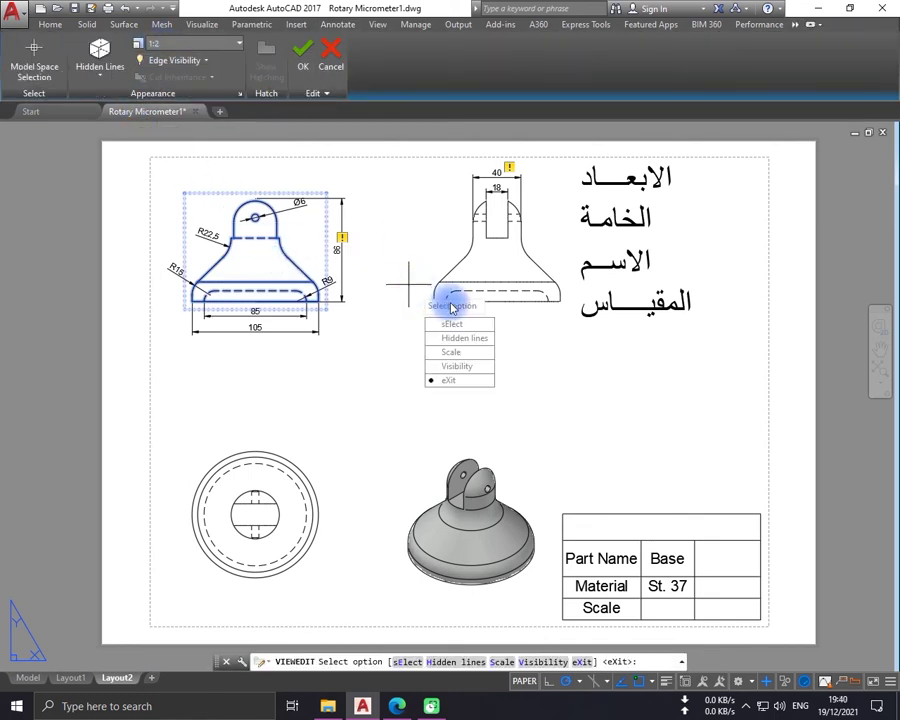
{"action": "double_click", "coordinate": [667, 612]}
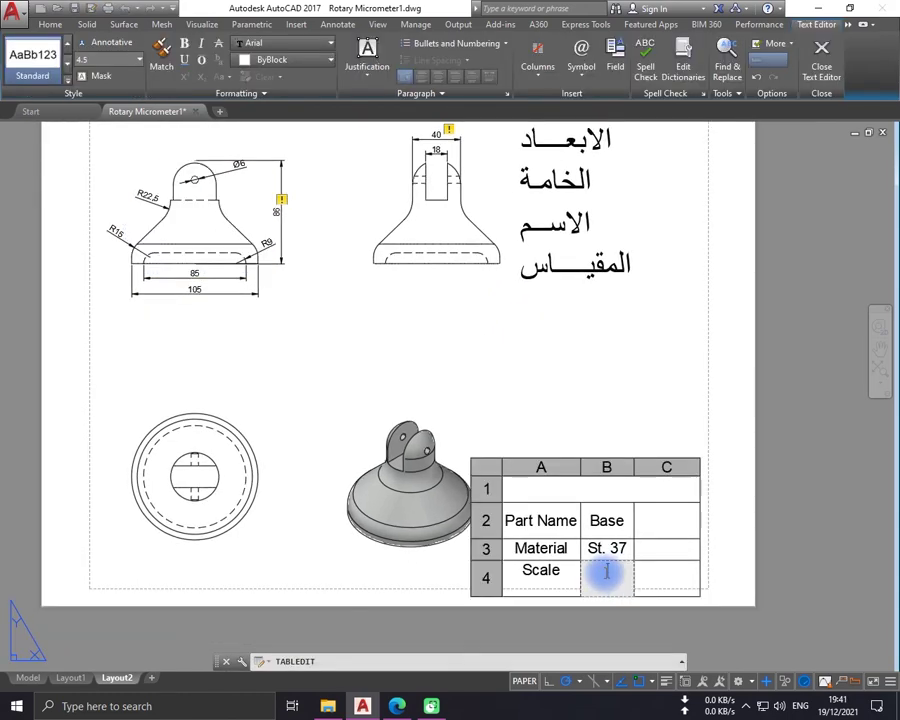
- Commit the 1:2 scale value and try resizing the table from its bottom corner
{"action": "scroll", "coordinate": [608, 572], "scroll_direction": "up", "scroll_amount": 2}
{"action": "type", "text": "1:2"}
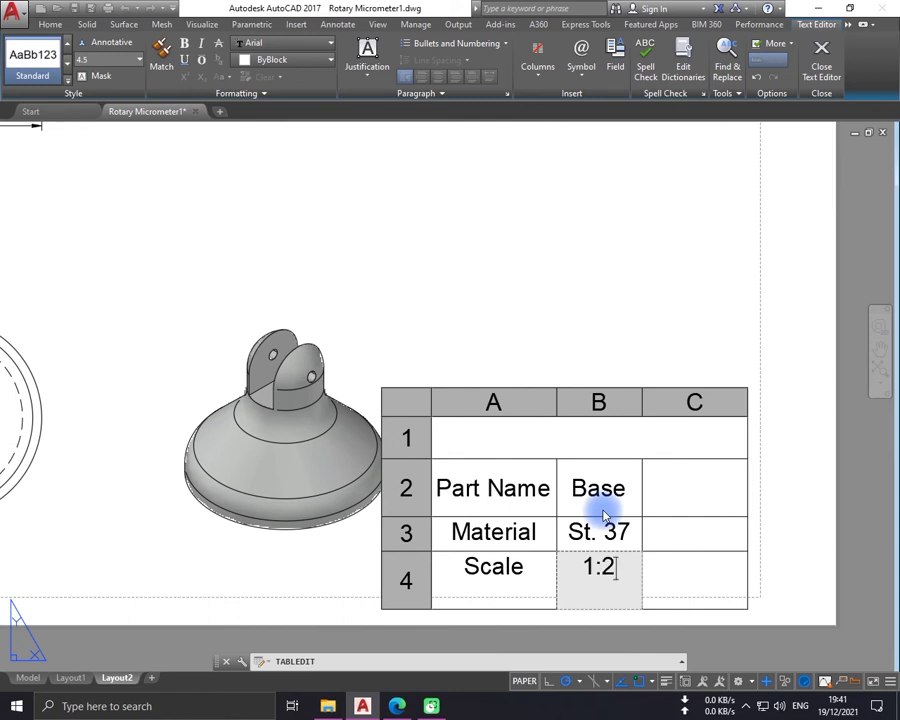
{"action": "left_click", "coordinate": [610, 347]}
{"action": "left_click", "coordinate": [611, 605]}
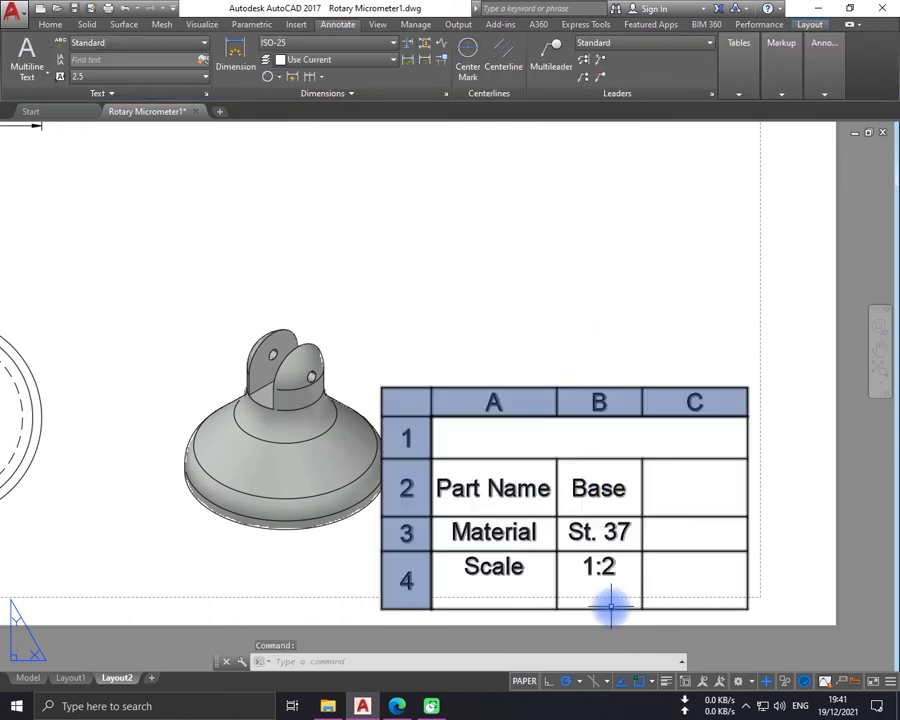
{"action": "left_click", "coordinate": [611, 605]}
{"action": "left_click", "coordinate": [430, 600]}
{"action": "key", "text": "Escape"}
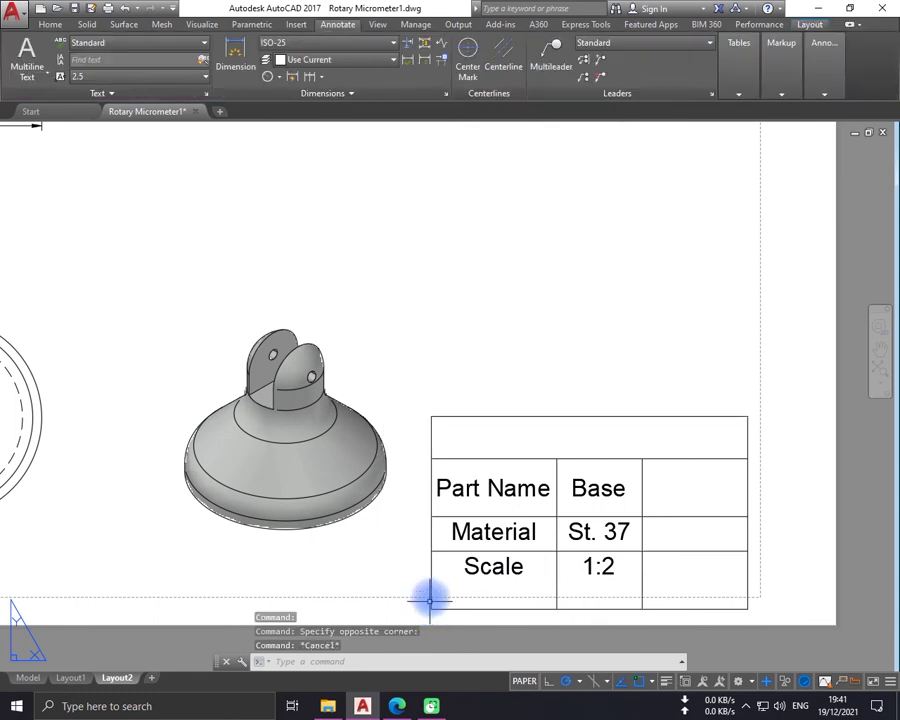
{"action": "left_click", "coordinate": [434, 416]}
{"action": "left_click", "coordinate": [433, 603]}
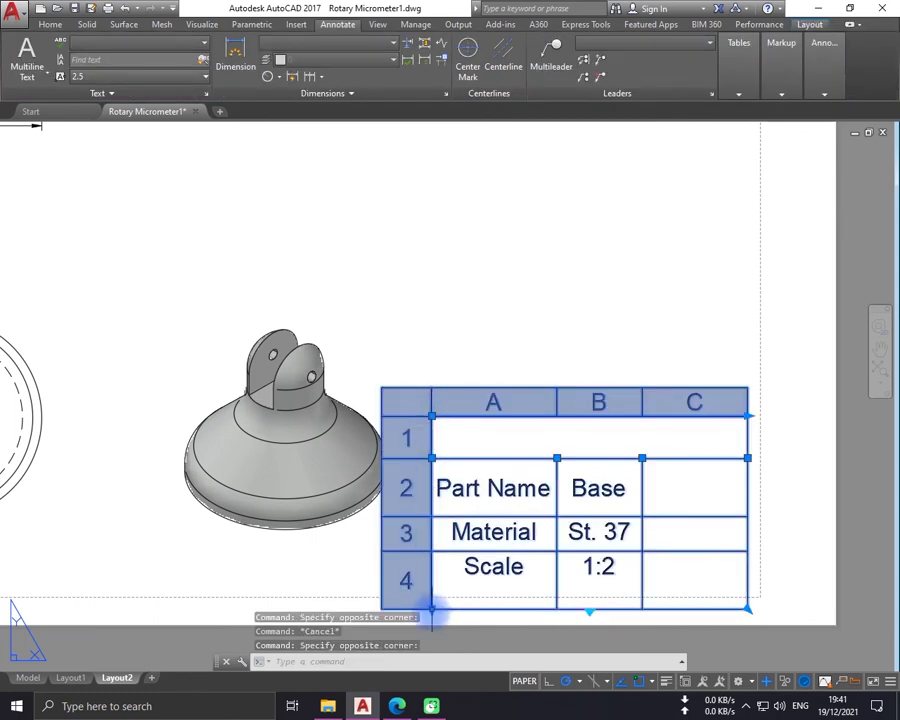
{"action": "left_click", "coordinate": [433, 607]}
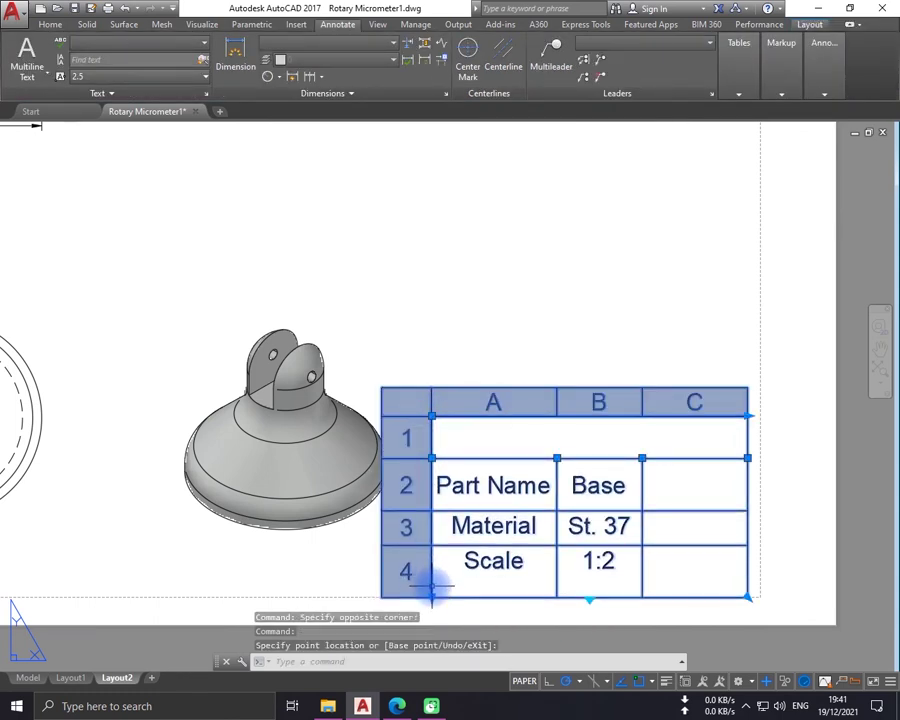
{"action": "key", "text": "Escape"}
- Shorten the Scale row by raising its bottom edge, keeping the 1:2 text in cell B4
{"action": "left_click", "coordinate": [609, 558]}
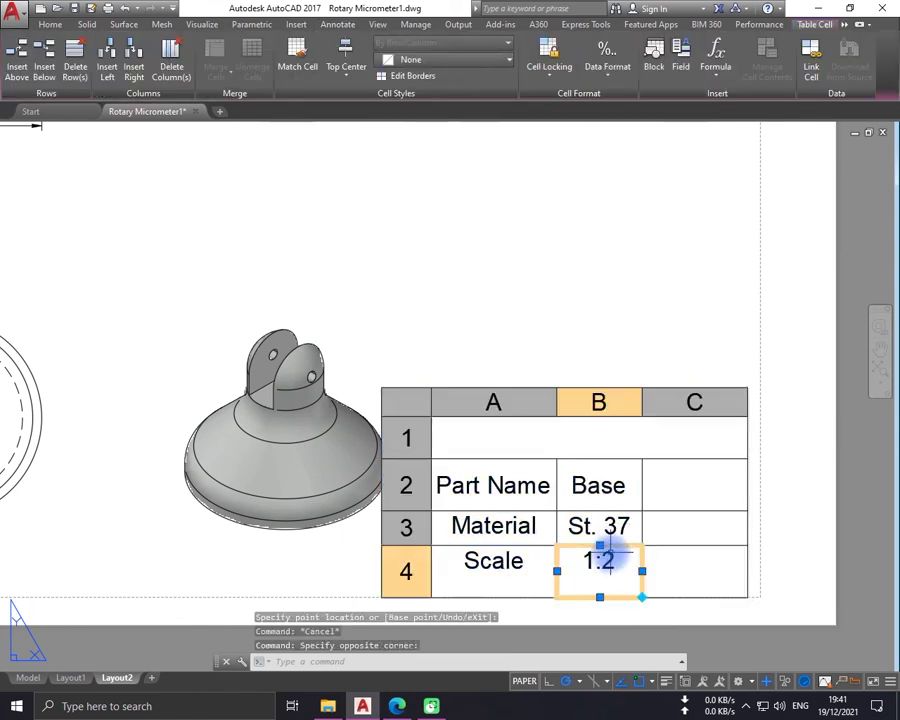
{"action": "left_click", "coordinate": [600, 597]}
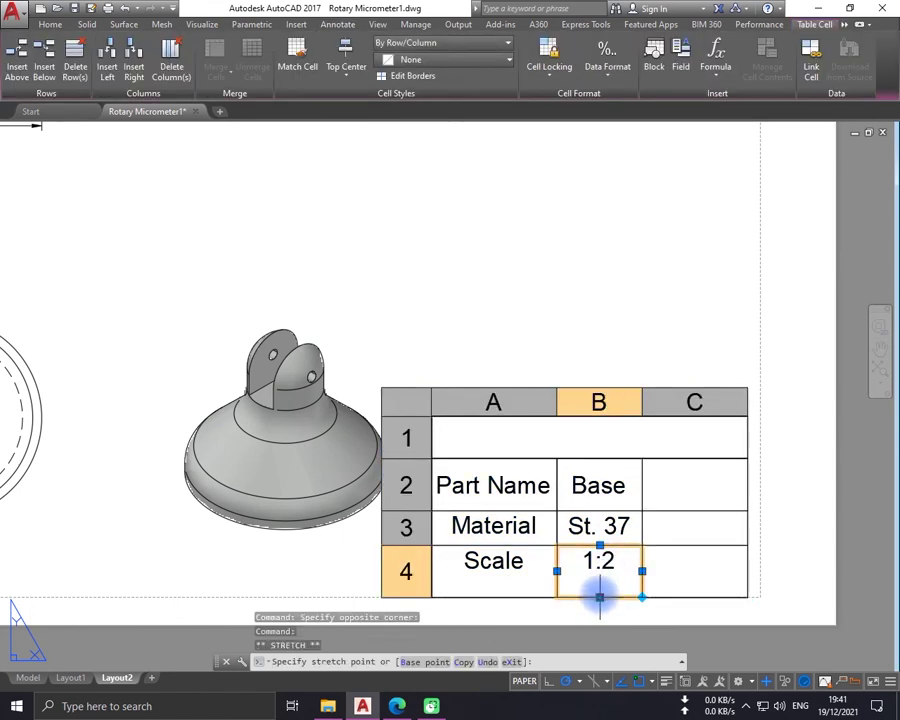
{"action": "left_click", "coordinate": [600, 585]}
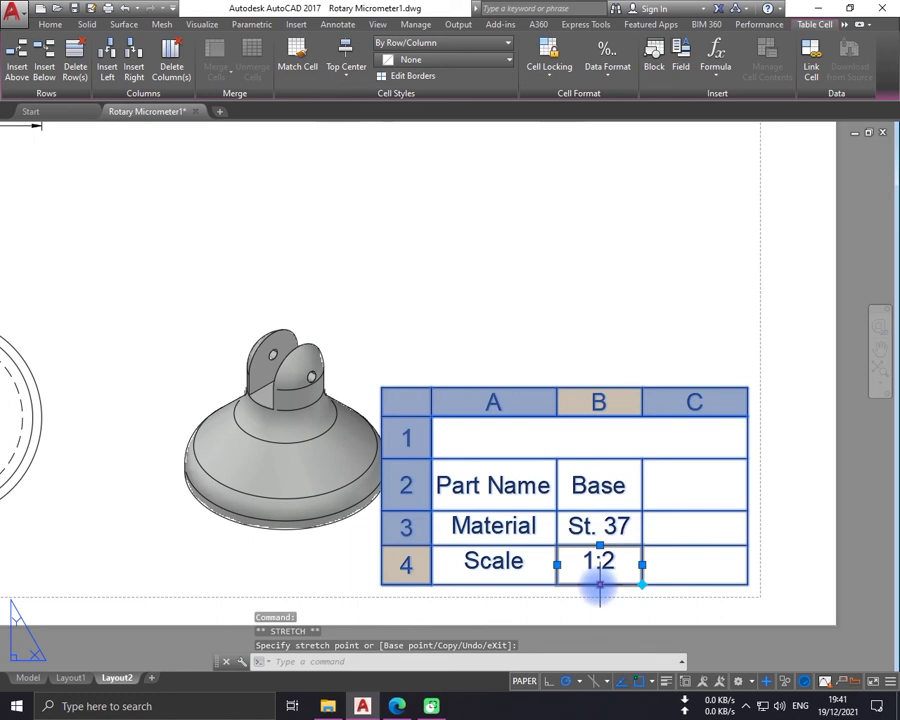
{"action": "double_click", "coordinate": [600, 561]}
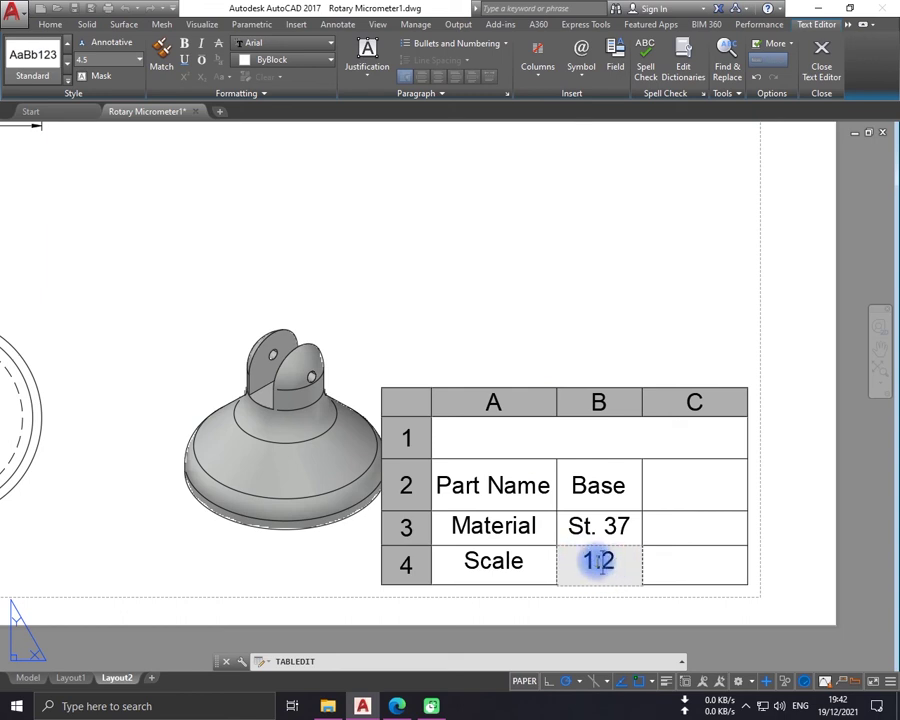
{"action": "key", "text": "Escape"}
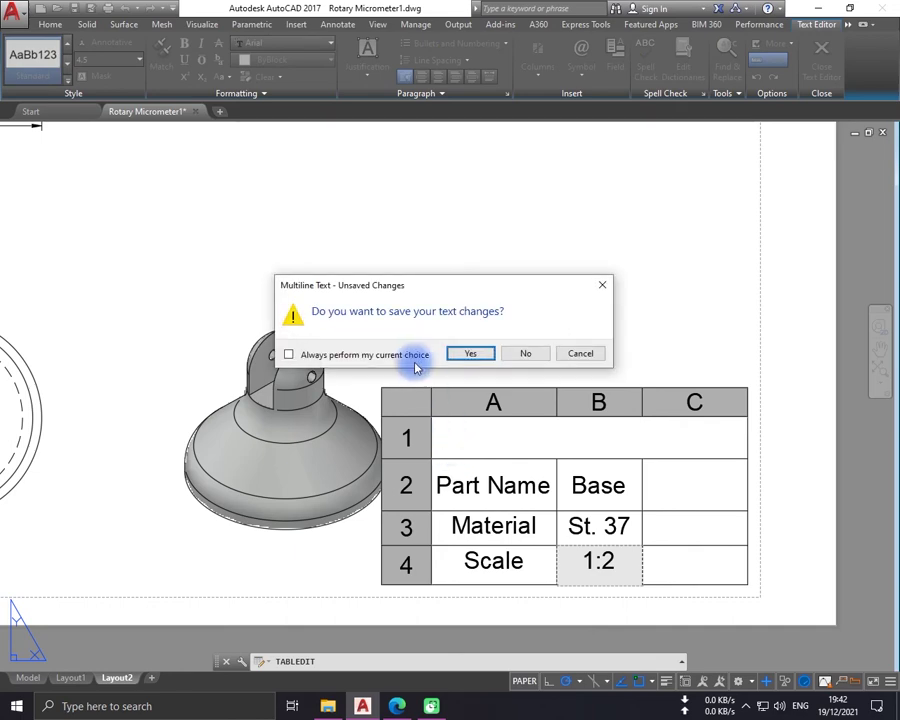
{"action": "left_click", "coordinate": [470, 356]}
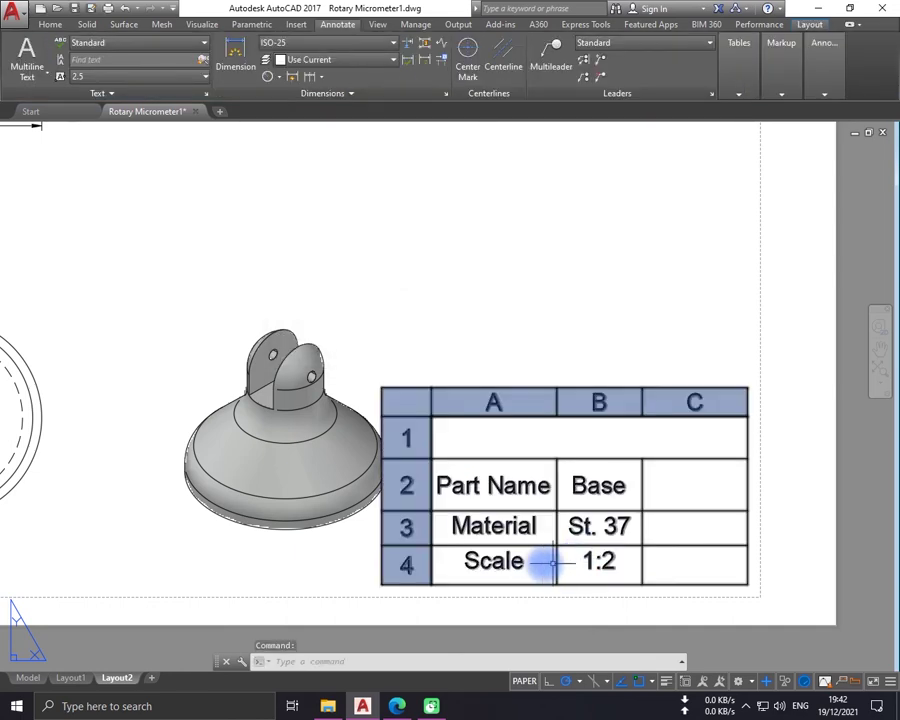
- Erase the four-line Arabic label block from the sheet's upper-right area
{"action": "key", "text": "Escape"}
{"action": "scroll", "coordinate": [584, 379], "scroll_direction": "down", "scroll_amount": 2}
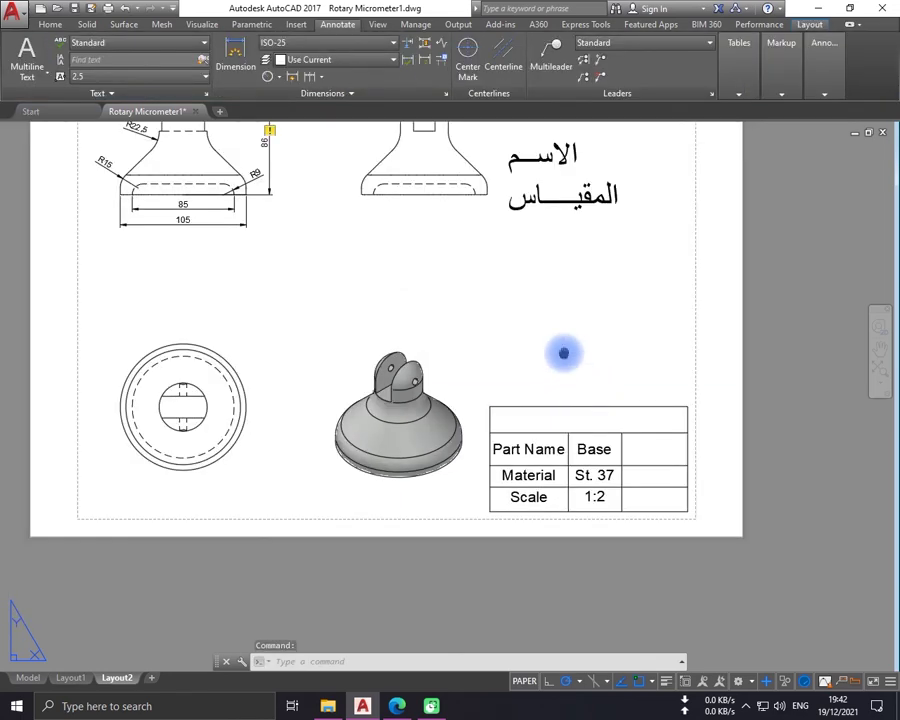
{"action": "mouse_move", "coordinate": [566, 354]}
{"action": "middle_mouse_down"}
{"action": "mouse_move", "coordinate": [561, 412]}
{"action": "mouse_move", "coordinate": [615, 500]}
{"action": "middle_mouse_up"}
{"action": "scroll", "coordinate": [617, 480], "scroll_direction": "up", "scroll_amount": 2}
{"action": "scroll", "coordinate": [546, 418], "scroll_direction": "down", "scroll_amount": 2}
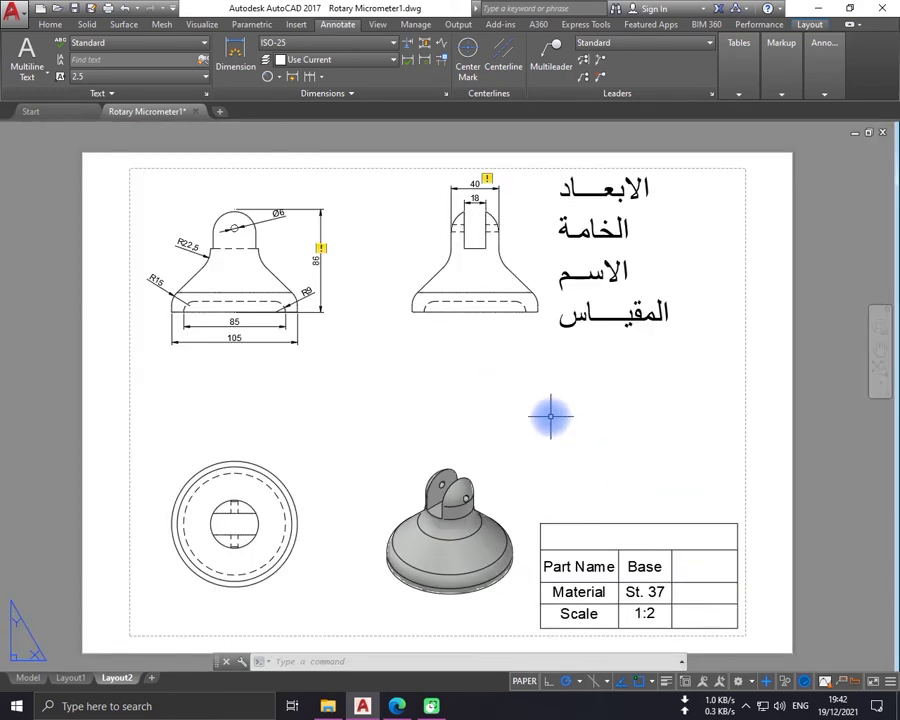
{"action": "middle_click_drag", "start_coordinate": [544, 414], "coordinate": [566, 426]}
{"action": "left_click", "coordinate": [607, 297]}
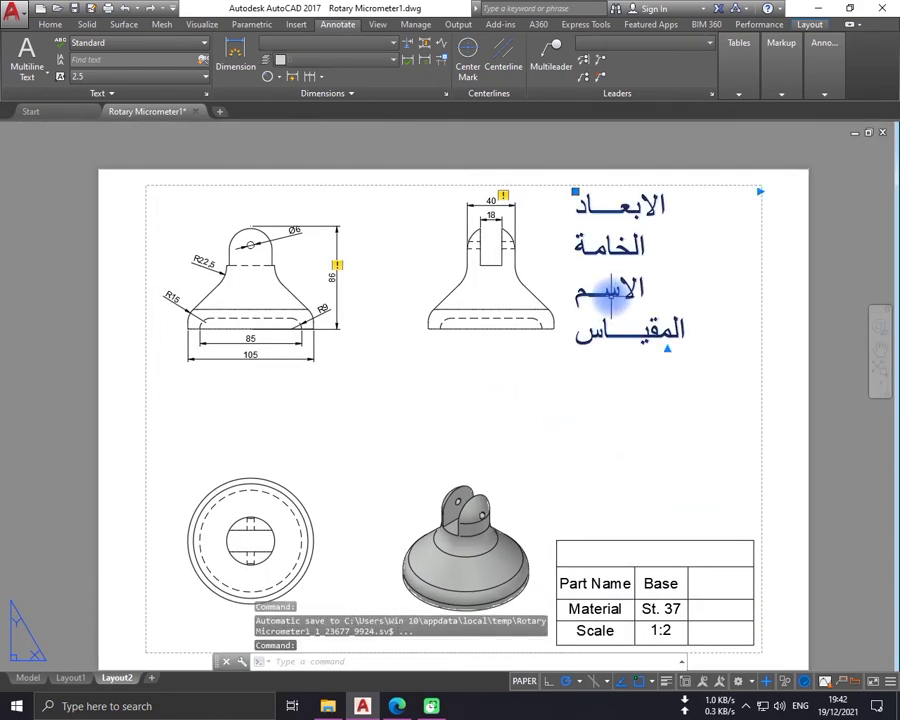
{"action": "key", "text": "Delete"}
{"action": "middle_click_drag", "start_coordinate": [612, 300], "coordinate": [625, 263]}
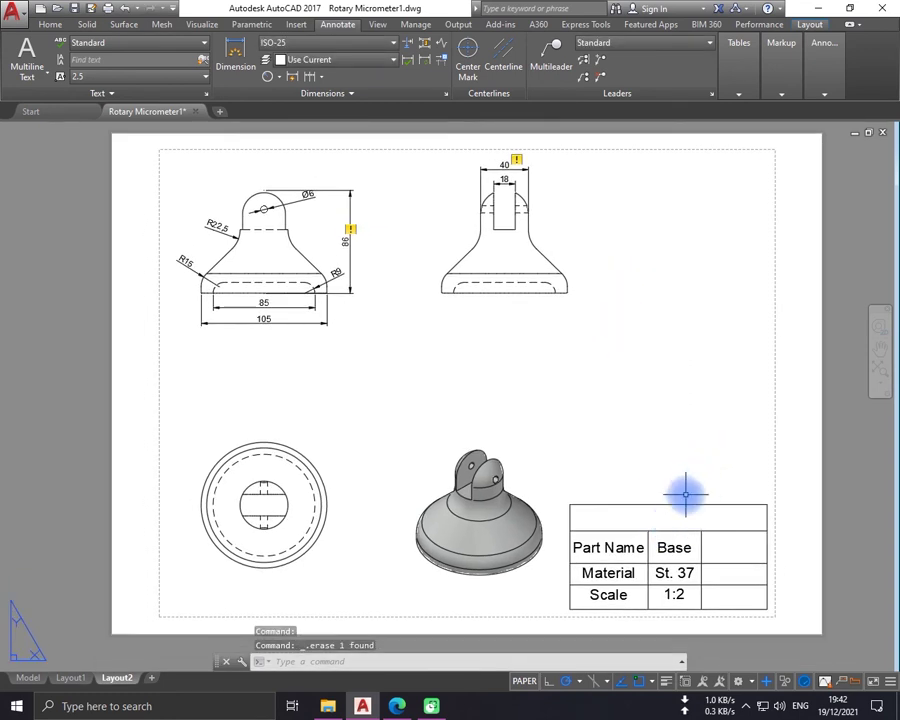
- Explode the title table into separate lines and text
{"action": "double_click", "coordinate": [632, 516]}
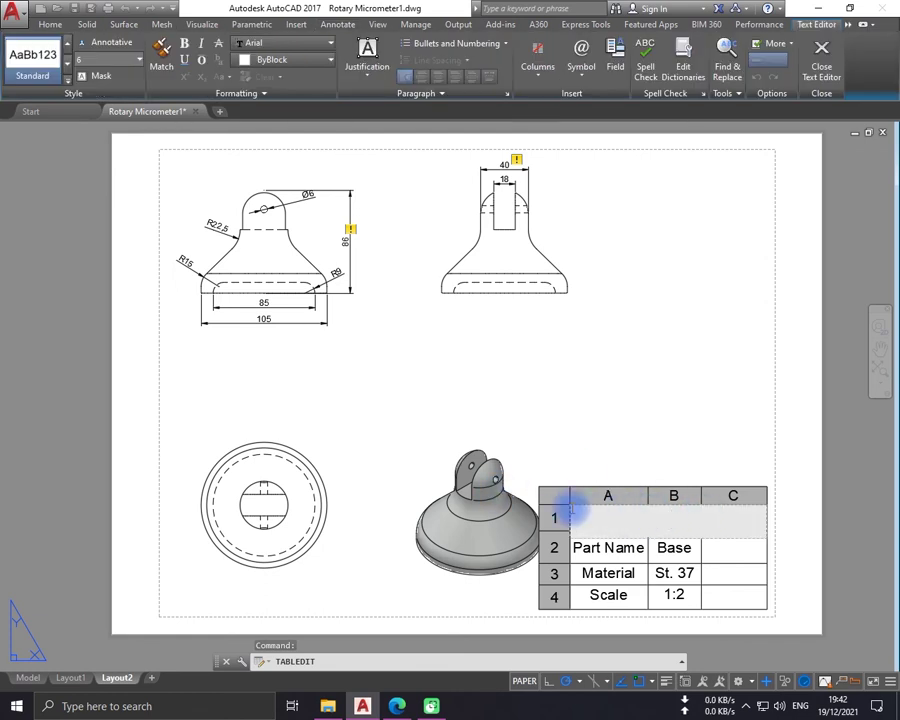
{"action": "left_click", "coordinate": [675, 514]}
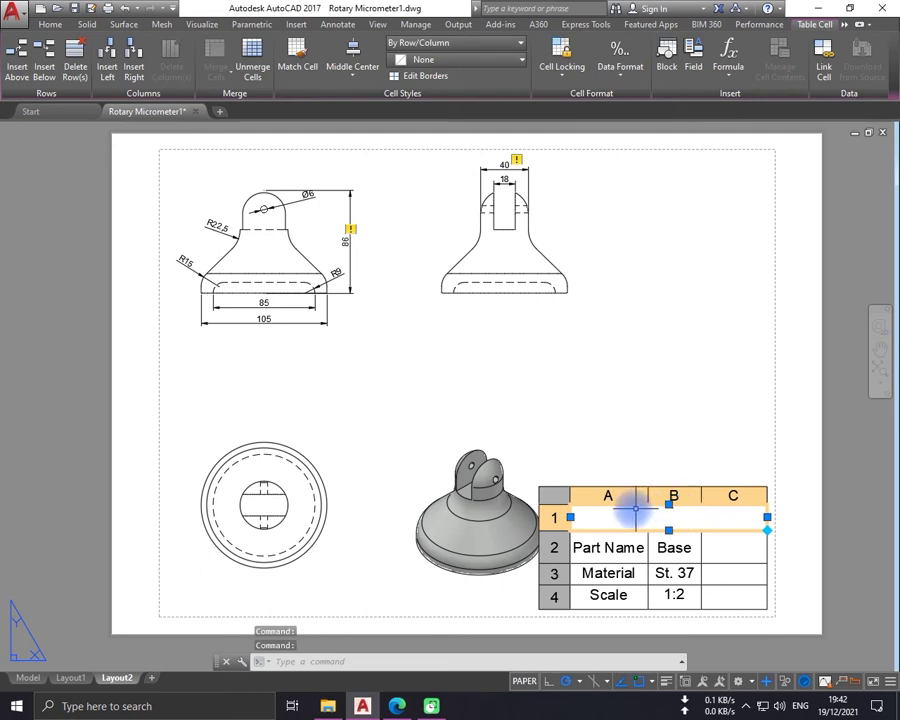
{"action": "key", "text": "Escape"}
{"action": "left_click", "coordinate": [567, 512]}
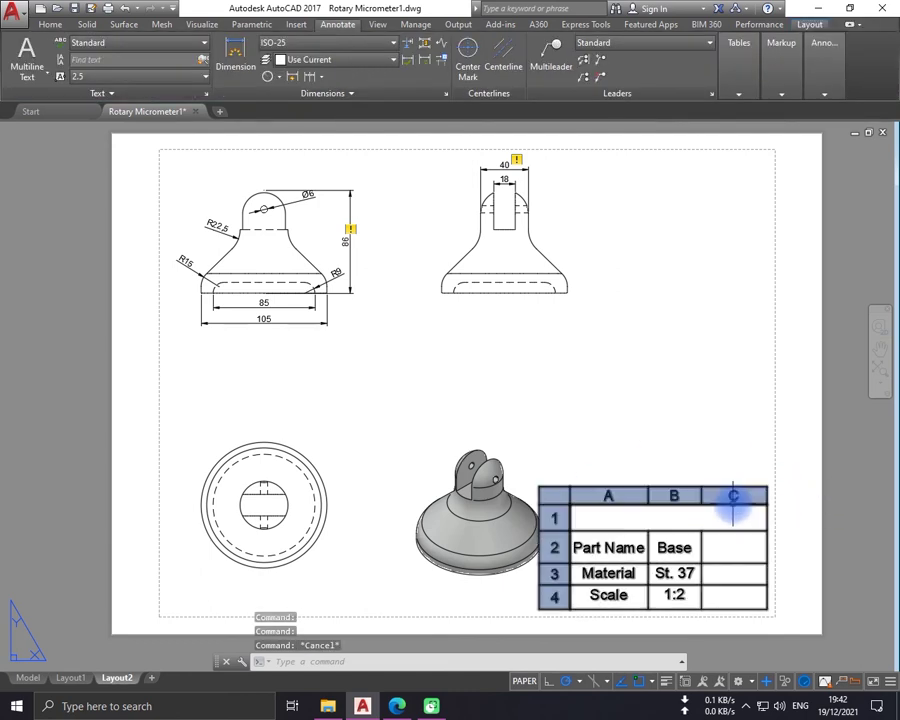
{"action": "left_click", "coordinate": [734, 492]}
{"action": "left_click", "coordinate": [735, 494]}
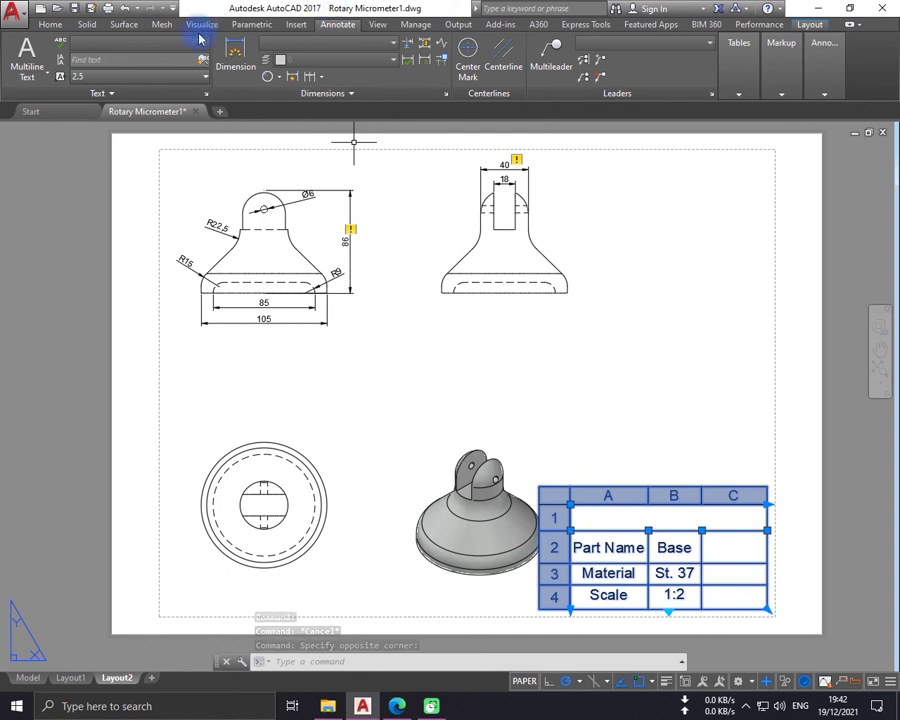
{"action": "left_click", "coordinate": [55, 24]}
{"action": "left_click", "coordinate": [342, 96]}
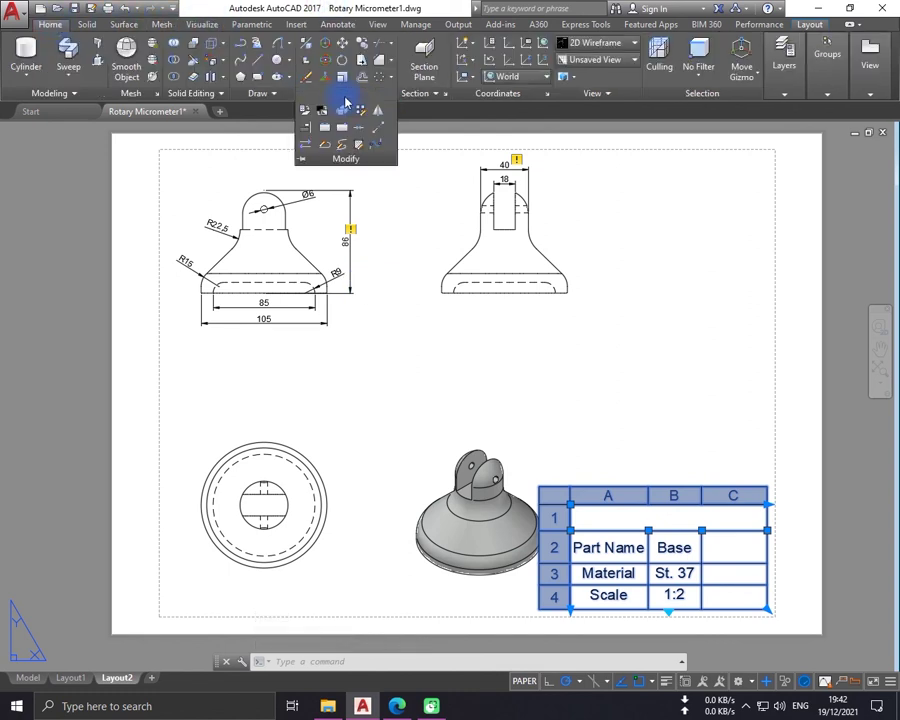
{"action": "left_click", "coordinate": [341, 117]}
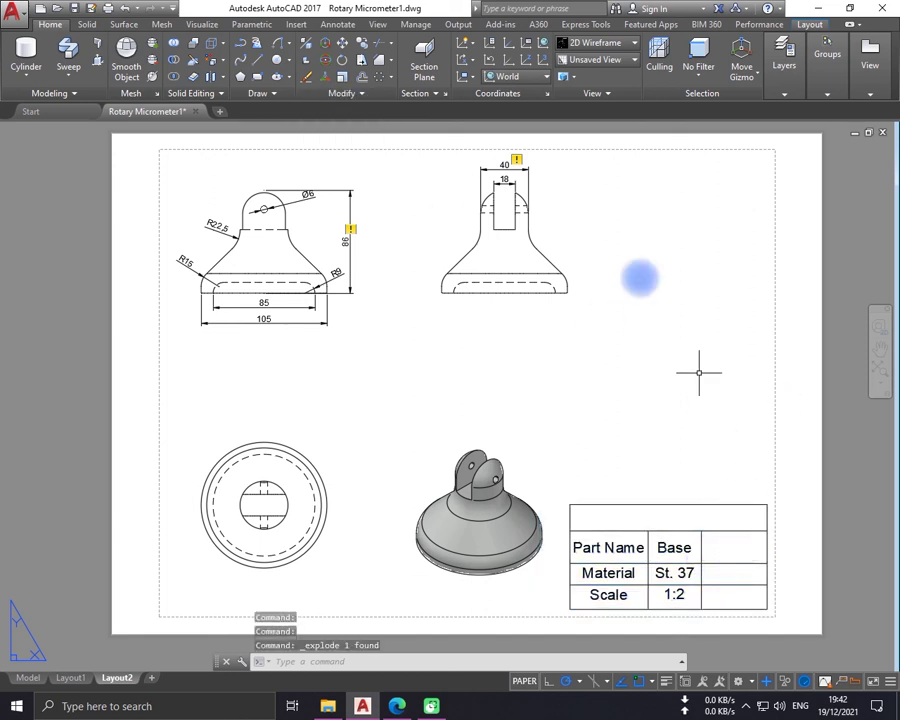
- Trim away column C and the empty top row, then delete the leftover top and right borders
{"action": "left_click", "coordinate": [380, 47]}
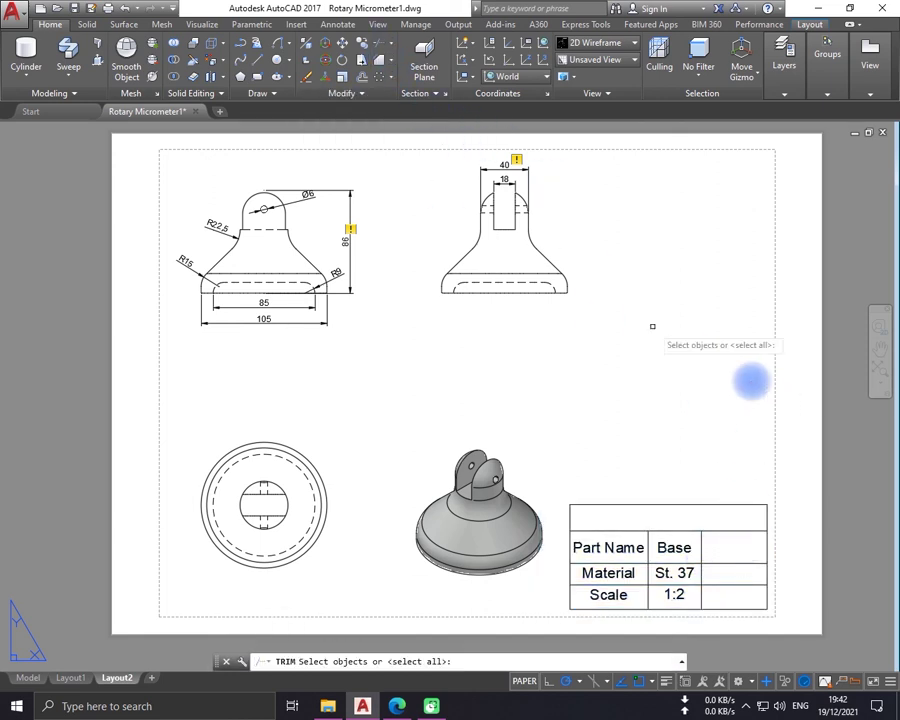
{"action": "key", "text": "Return"}
{"action": "double_click", "coordinate": [778, 521]}
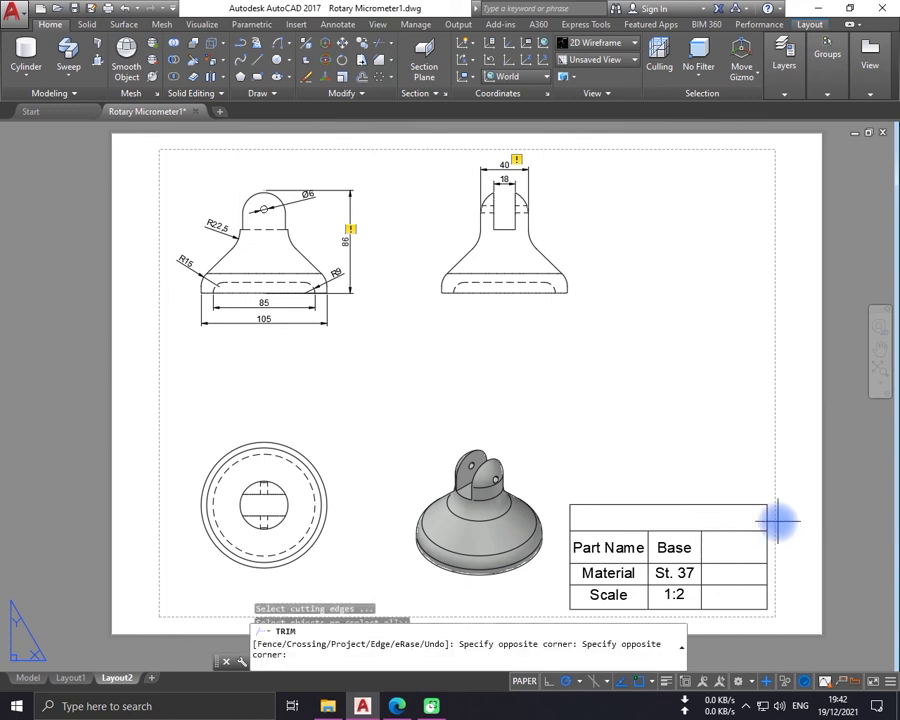
{"action": "left_click", "coordinate": [736, 594]}
{"action": "left_click", "coordinate": [728, 503]}
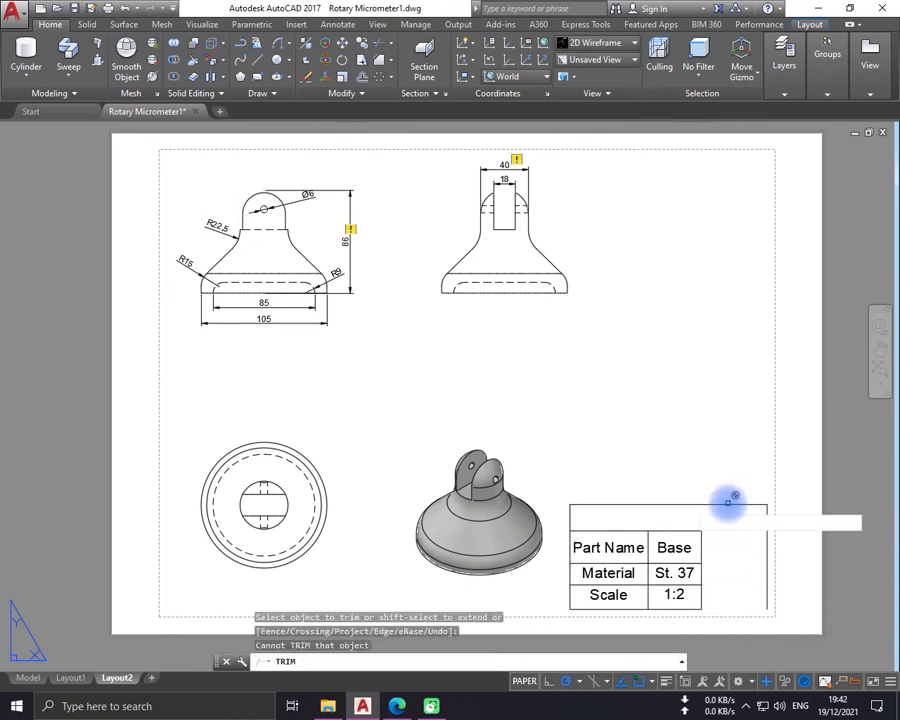
{"action": "left_click", "coordinate": [577, 512]}
{"action": "left_click", "coordinate": [570, 515]}
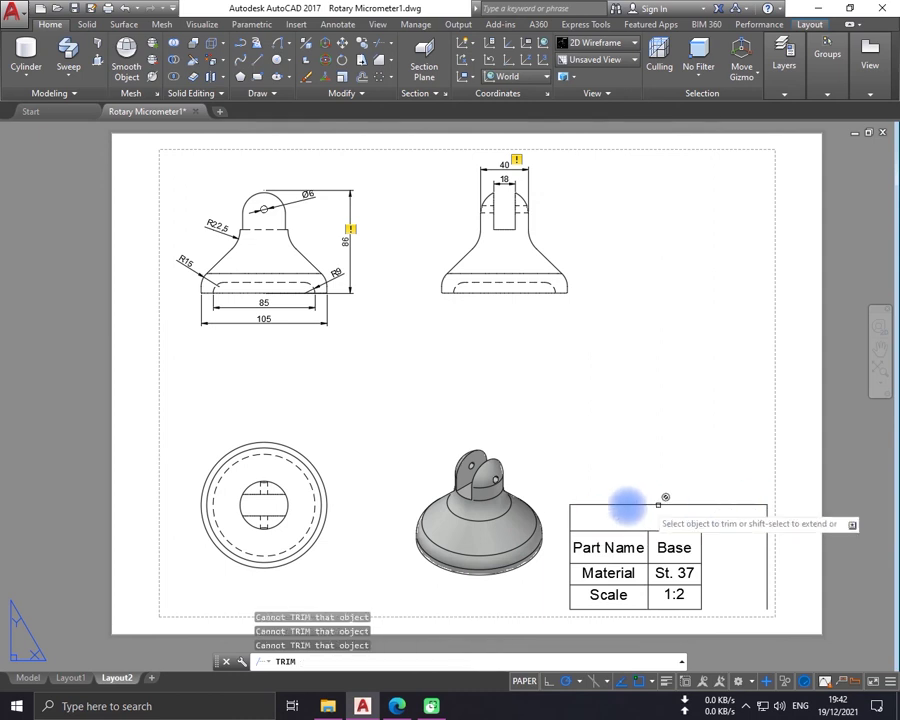
{"action": "key", "text": "Escape"}
{"action": "left_click", "coordinate": [786, 482]}
{"action": "left_click", "coordinate": [746, 532]}
{"action": "key", "text": "Delete"}
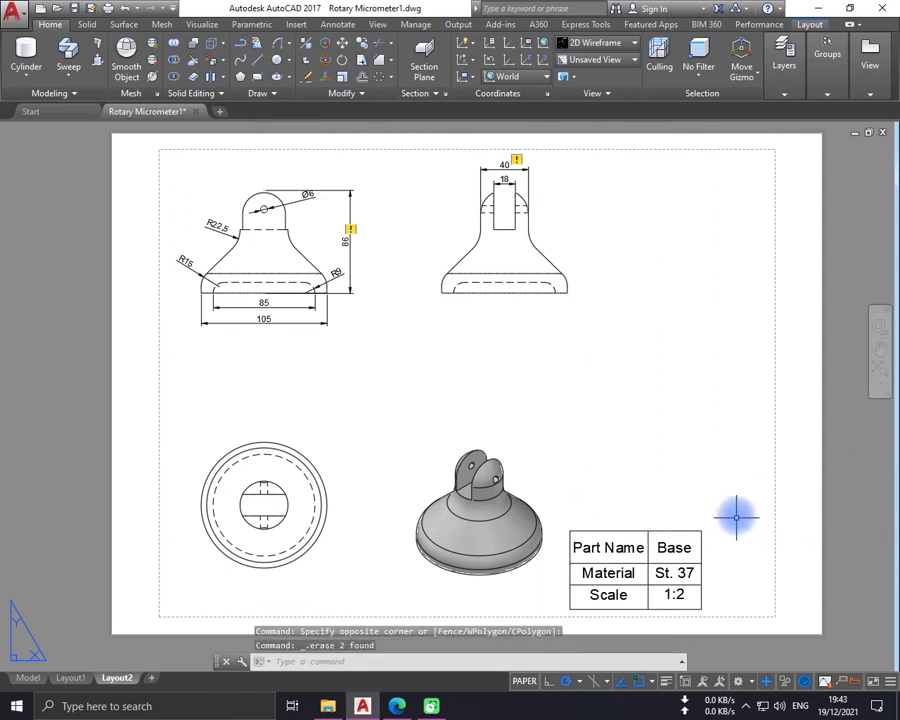
- Move the two-column table into the border's bottom-right corner beside the isometric view
{"action": "left_click", "coordinate": [737, 513]}
{"action": "left_click", "coordinate": [576, 620]}
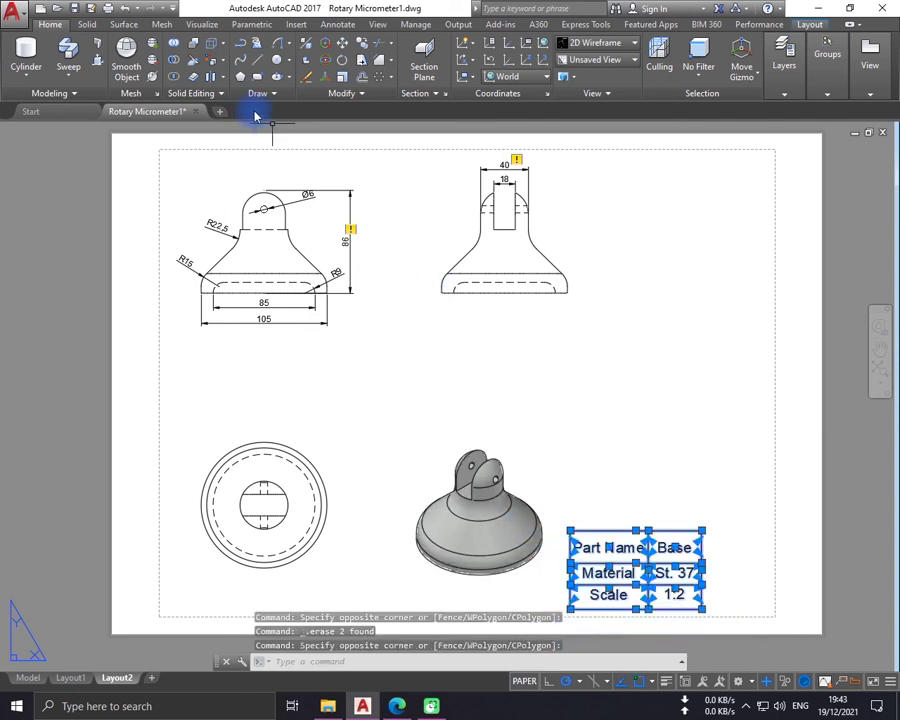
{"action": "left_click", "coordinate": [342, 45]}
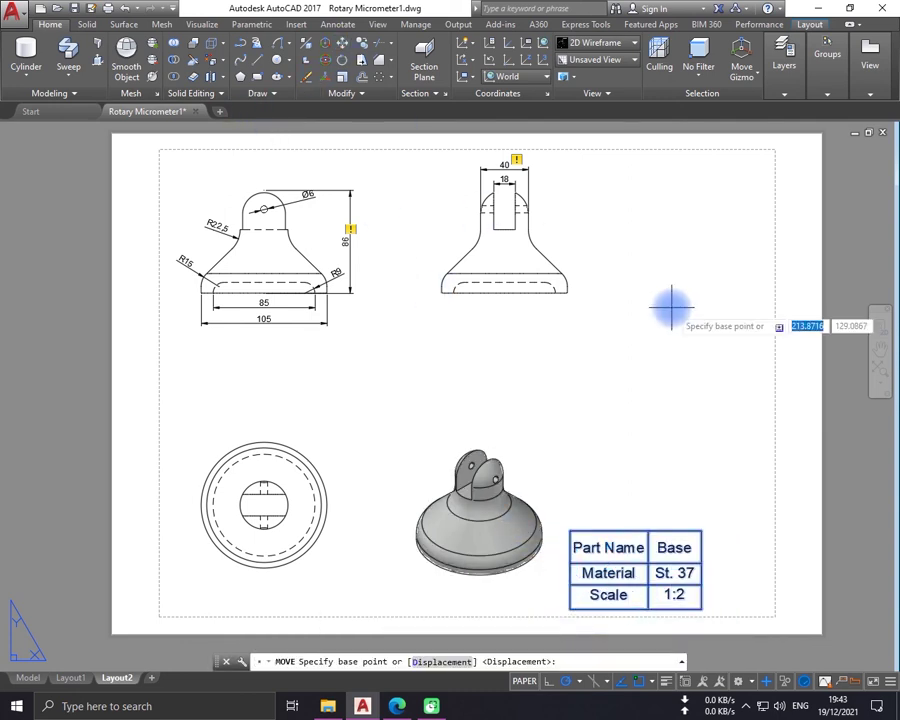
{"action": "left_click", "coordinate": [570, 531]}
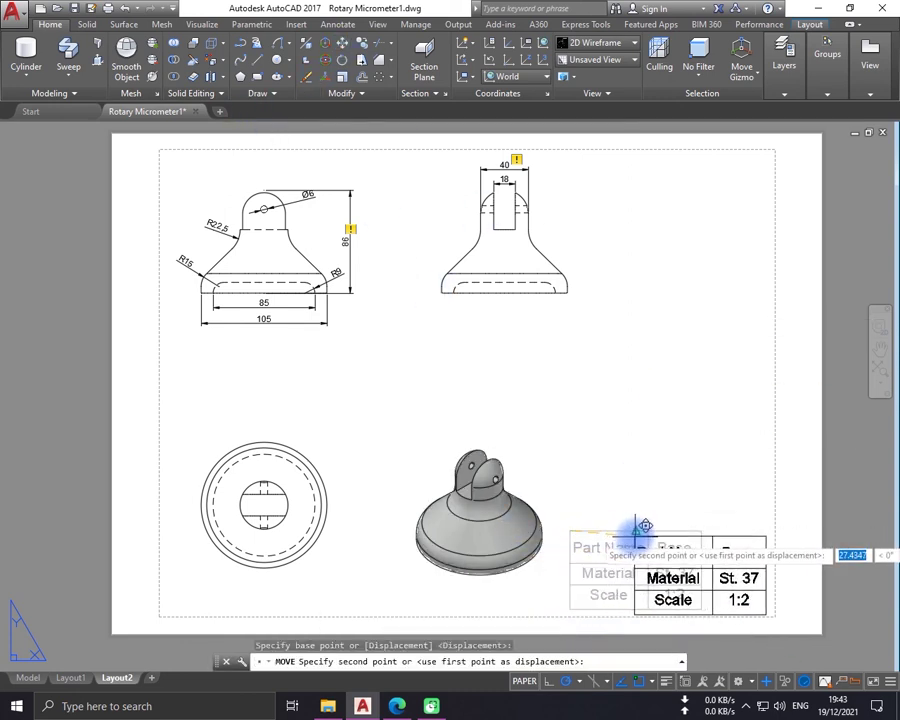
{"action": "left_click", "coordinate": [636, 531]}
{"action": "key", "text": "Escape"}
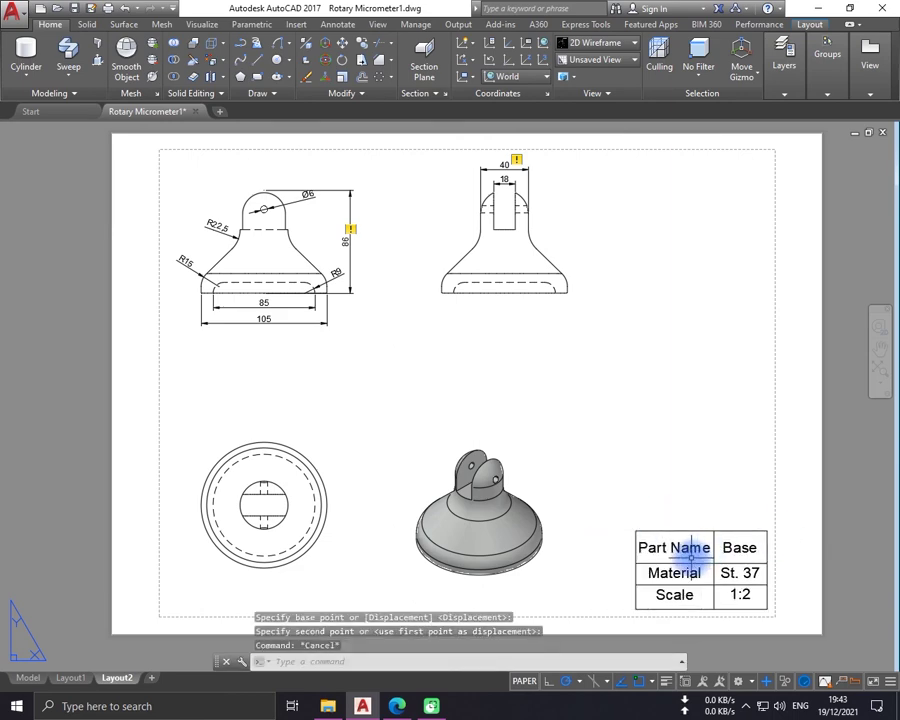
{"action": "scroll", "coordinate": [765, 478], "scroll_direction": "up", "scroll_amount": 2}
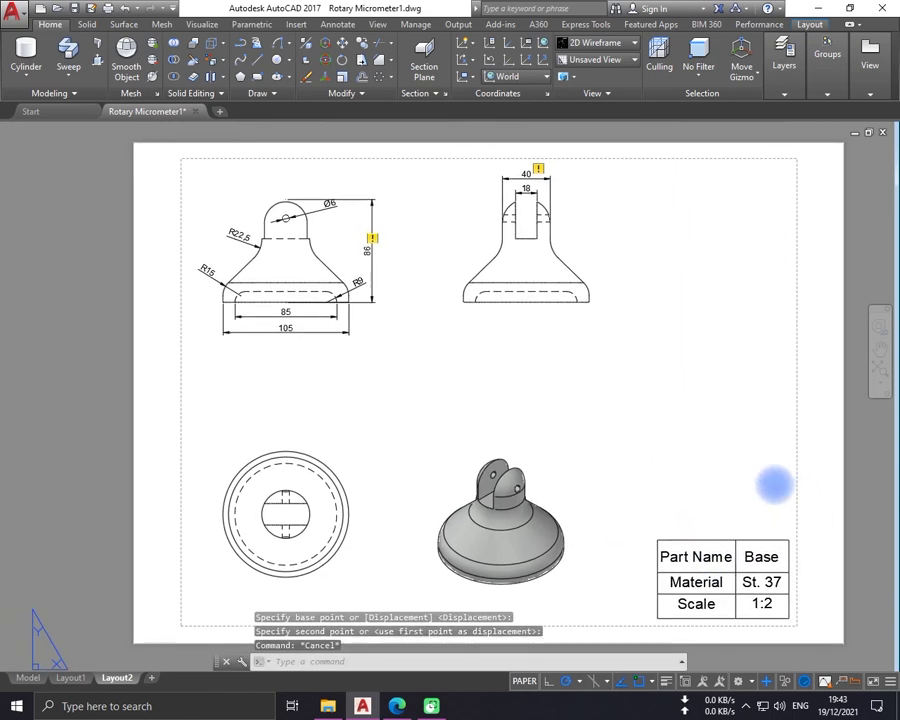
{"action": "scroll", "coordinate": [783, 492], "scroll_direction": "down", "scroll_amount": 2}
{"action": "scroll", "coordinate": [693, 470], "scroll_direction": "up", "scroll_amount": 1}
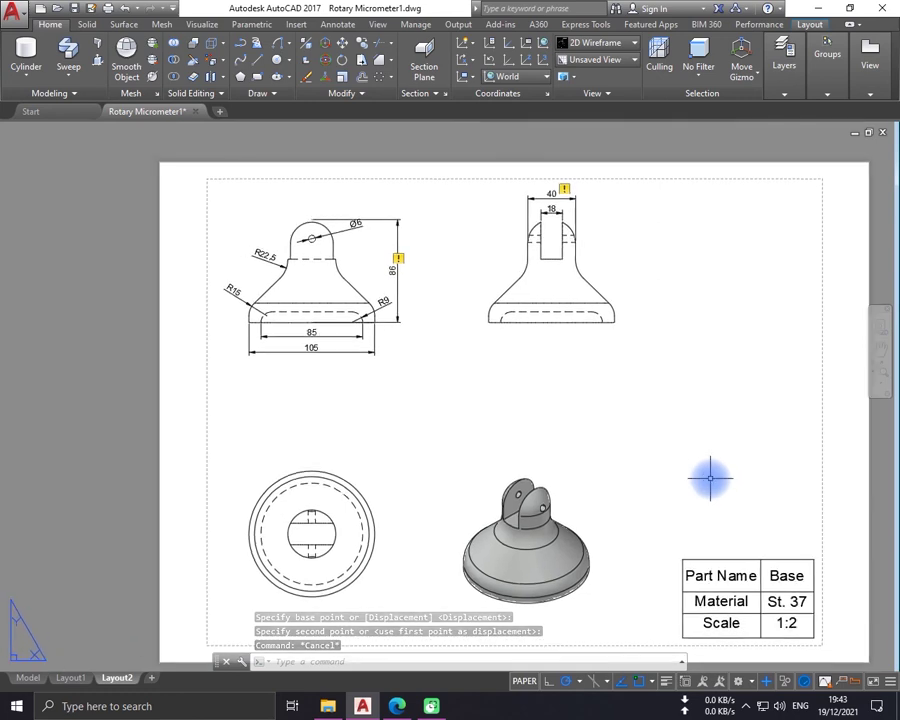
{"action": "middle_click_drag", "start_coordinate": [735, 467], "coordinate": [713, 468]}
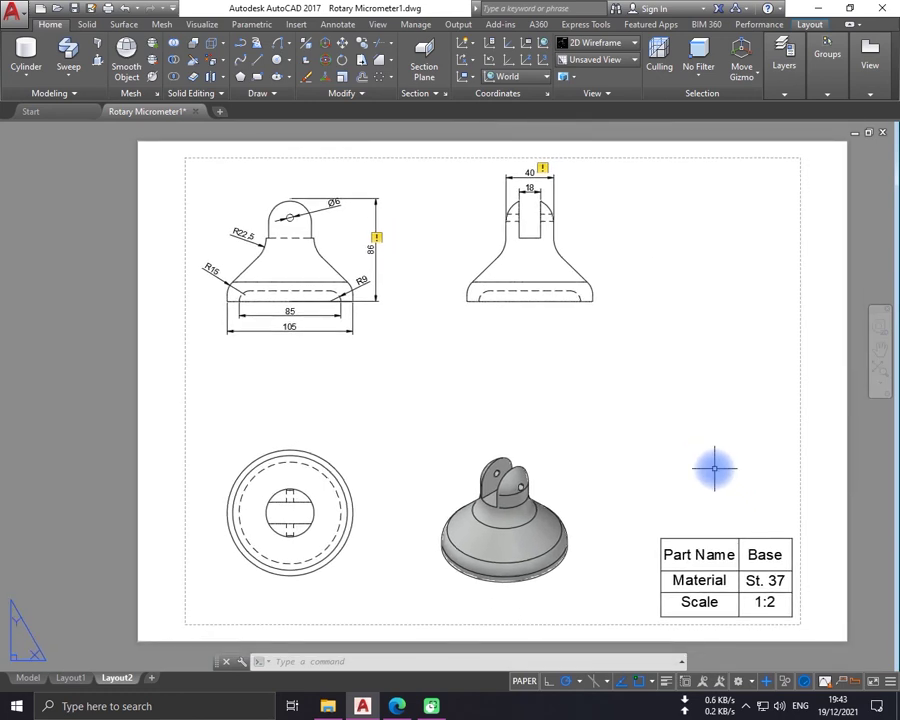